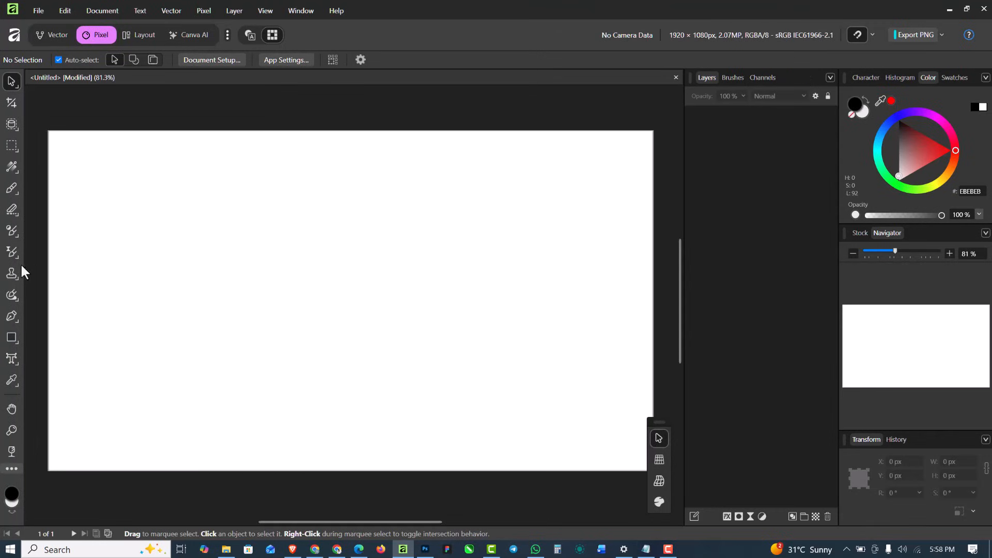
# Visit the Layout workspace, switch to the Vector workspace, and activate the Pen tool
pyautogui.click(135, 33)
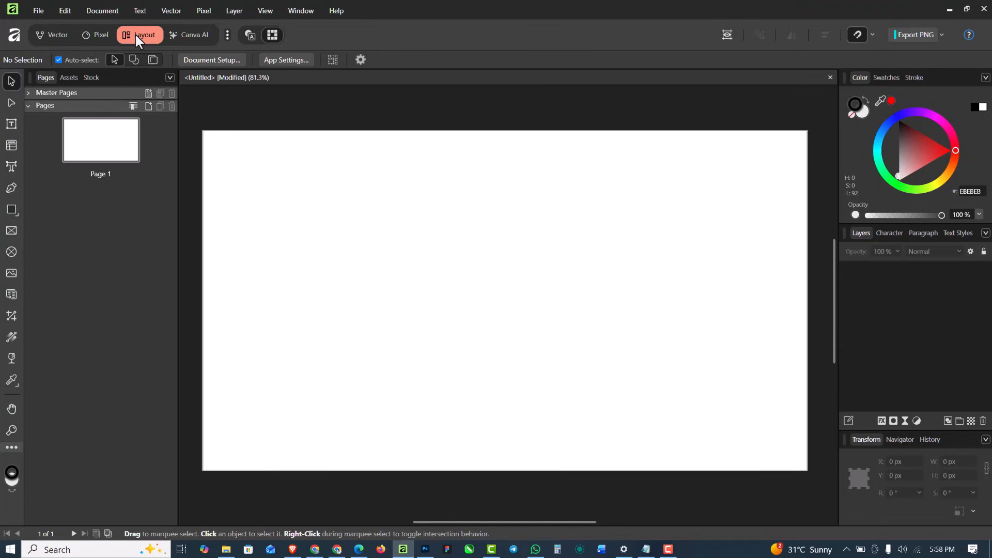
pyautogui.click(57, 33)
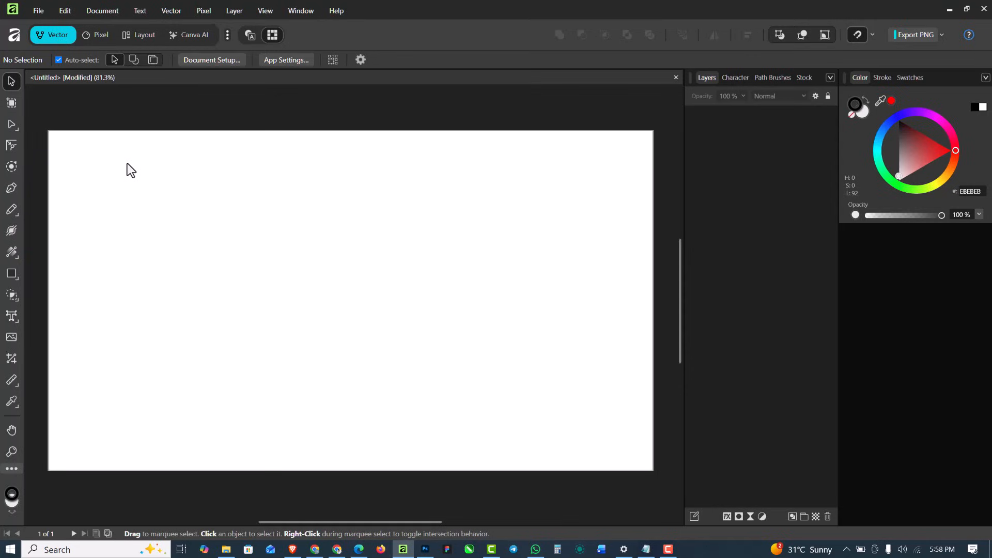
pyautogui.press('p')
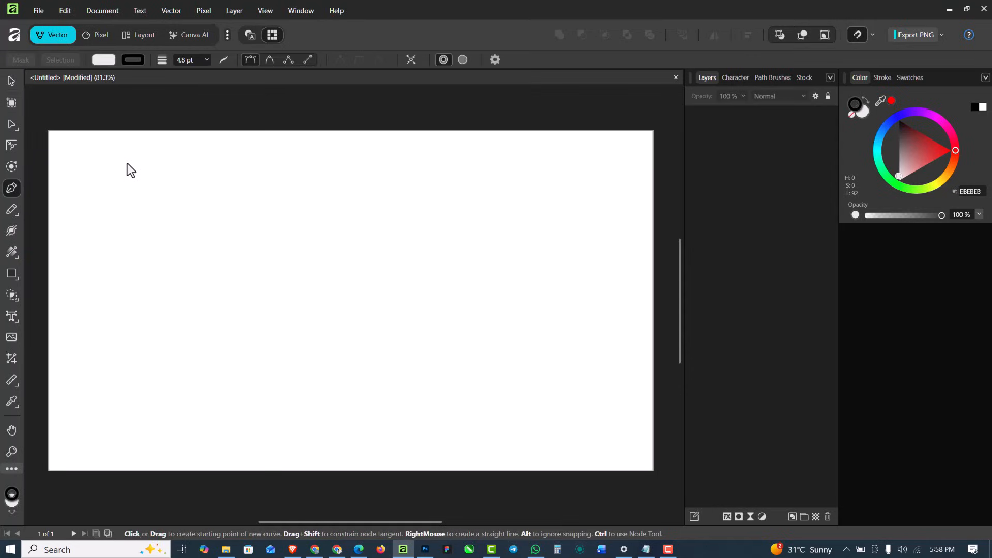
pyautogui.click(11, 79)
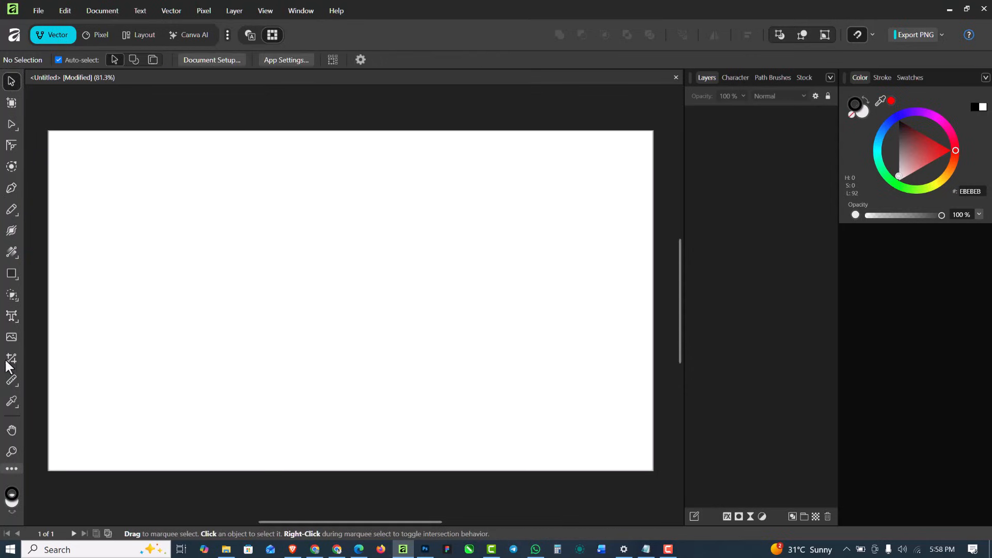
pyautogui.click(11, 316)
pyautogui.press('p')
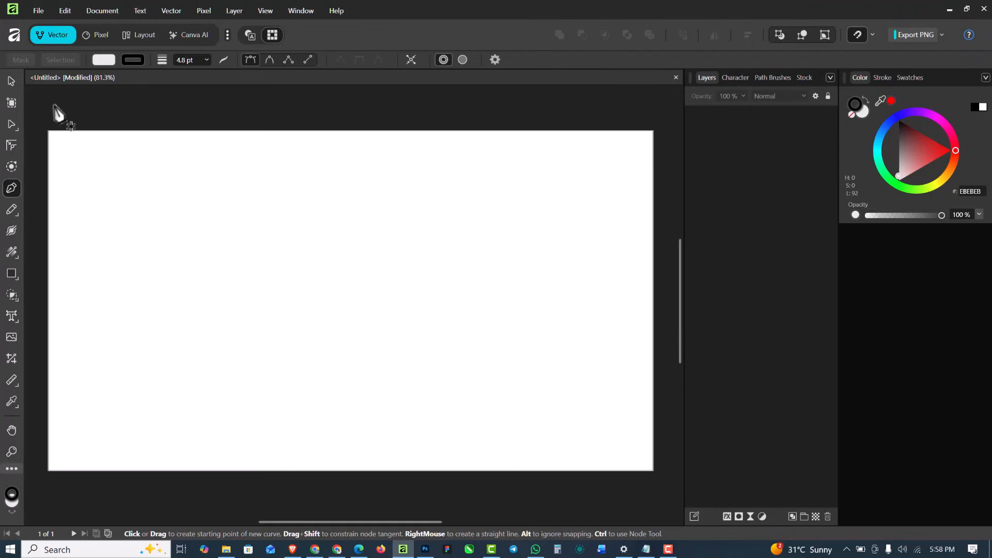
# Set the Pen tool's fill to none and make the black stroke the active colour
pyautogui.click(104, 60)
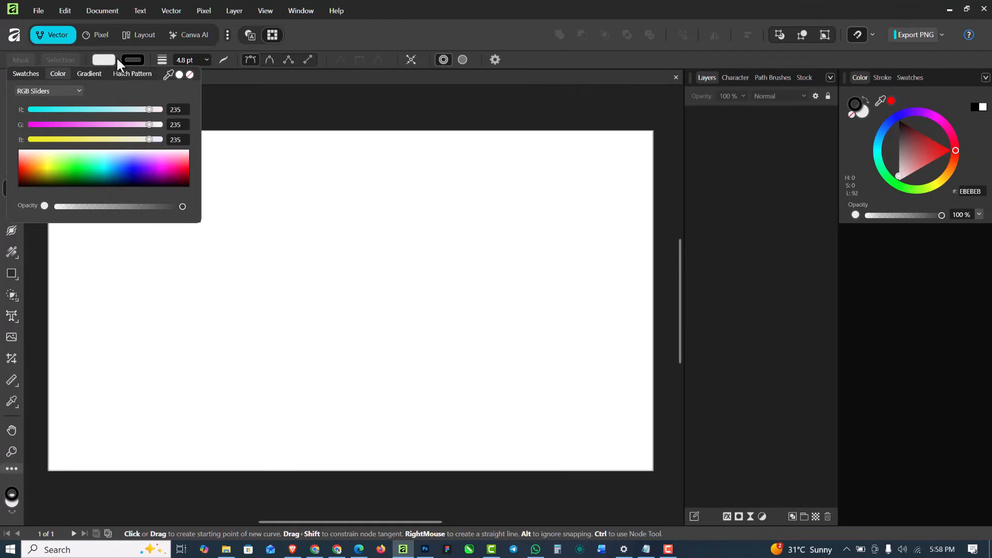
pyautogui.click(190, 75)
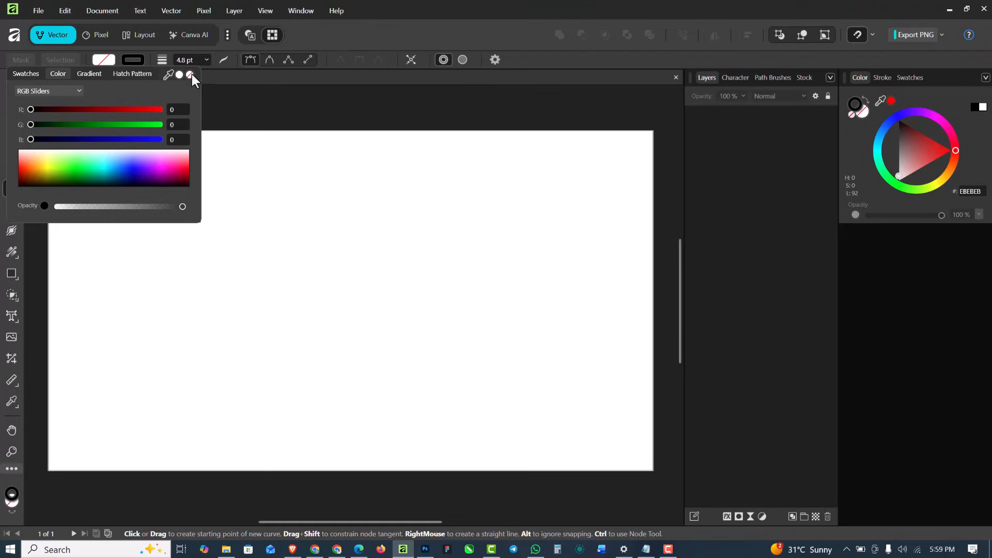
pyautogui.click(240, 76)
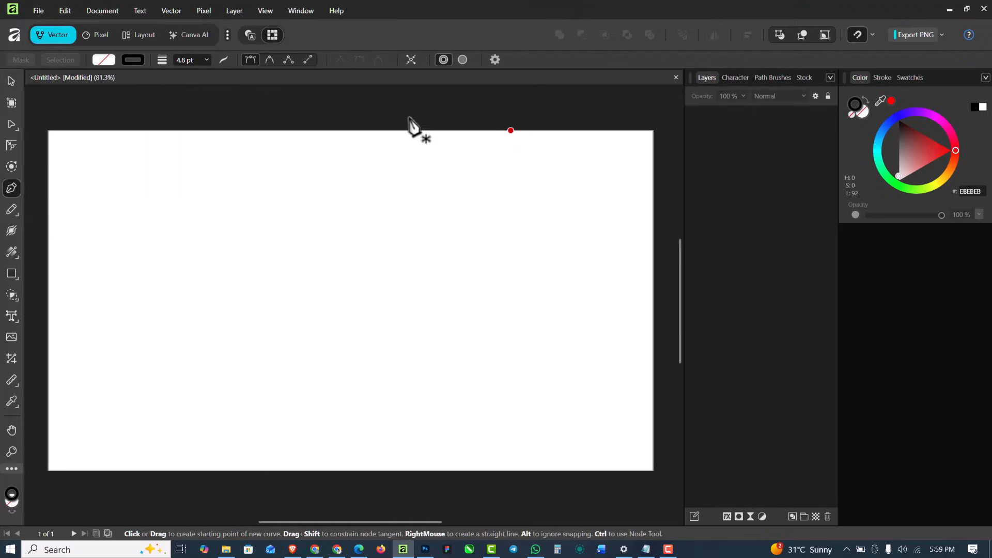
pyautogui.click(856, 103)
pyautogui.click(861, 109)
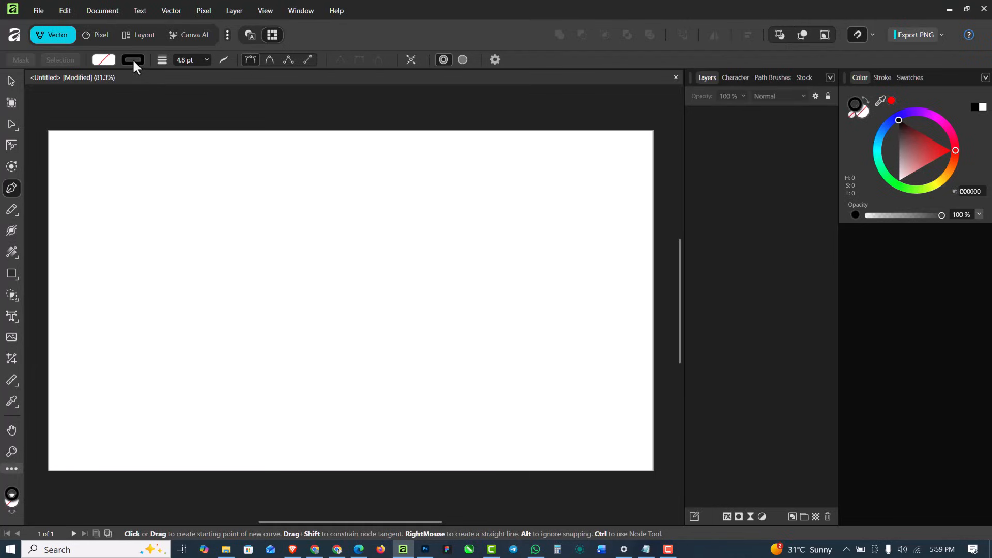
# Set the Pen tool's stroke width to 1.8 pt
pyautogui.click(206, 59)
pyautogui.moveTo(196, 75); pyautogui.dragTo(180, 75)
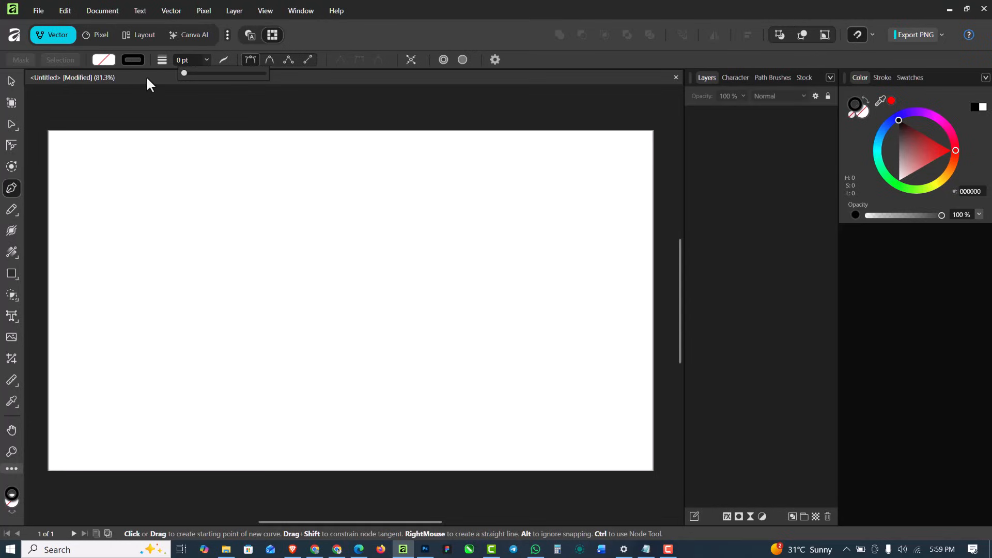
pyautogui.moveTo(185, 74); pyautogui.dragTo(187, 74)
# Draw an open zigzag path of four straight segments across the page, end it, and delete it
pyautogui.click(152, 240)
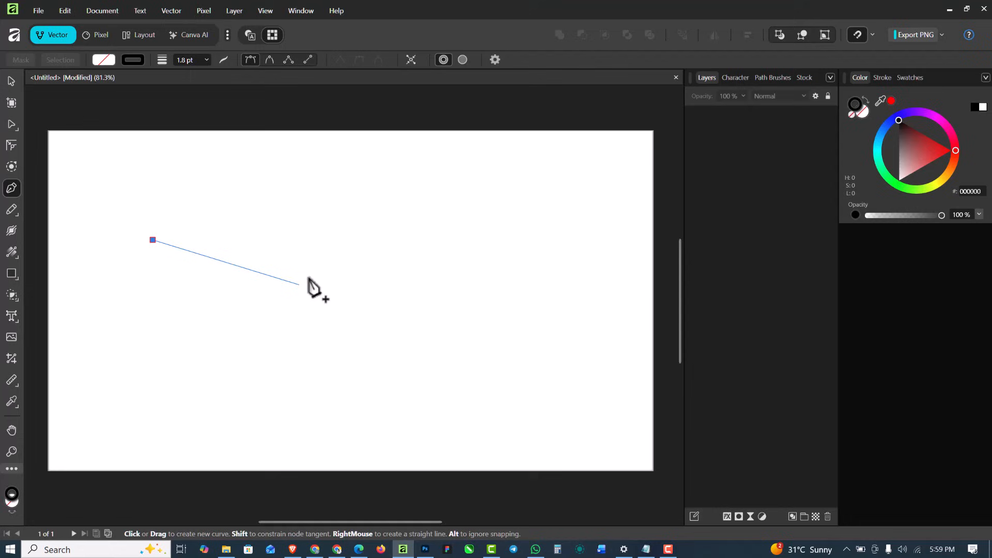
pyautogui.click(282, 235)
pyautogui.click(316, 349)
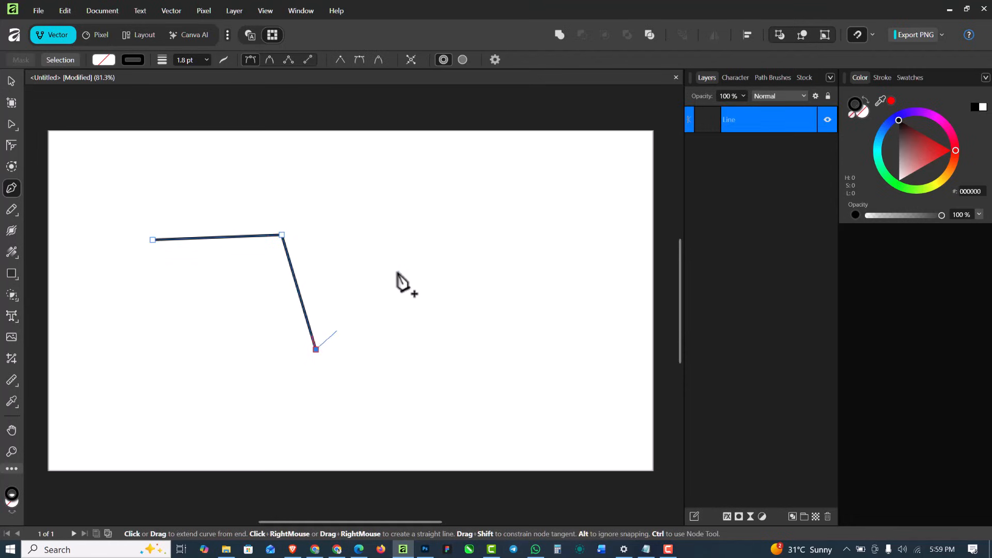
pyautogui.click(413, 246)
pyautogui.click(427, 307)
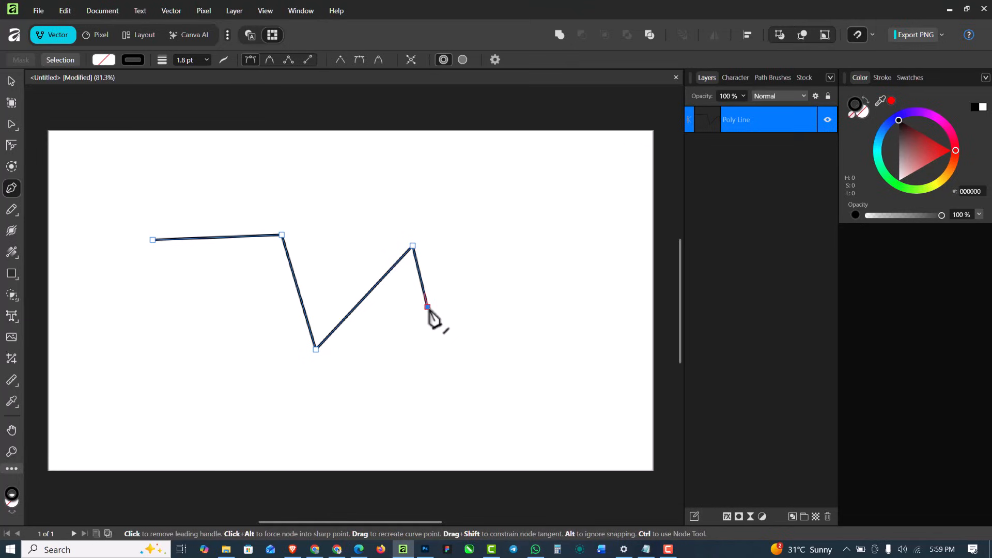
pyautogui.press('Escape')
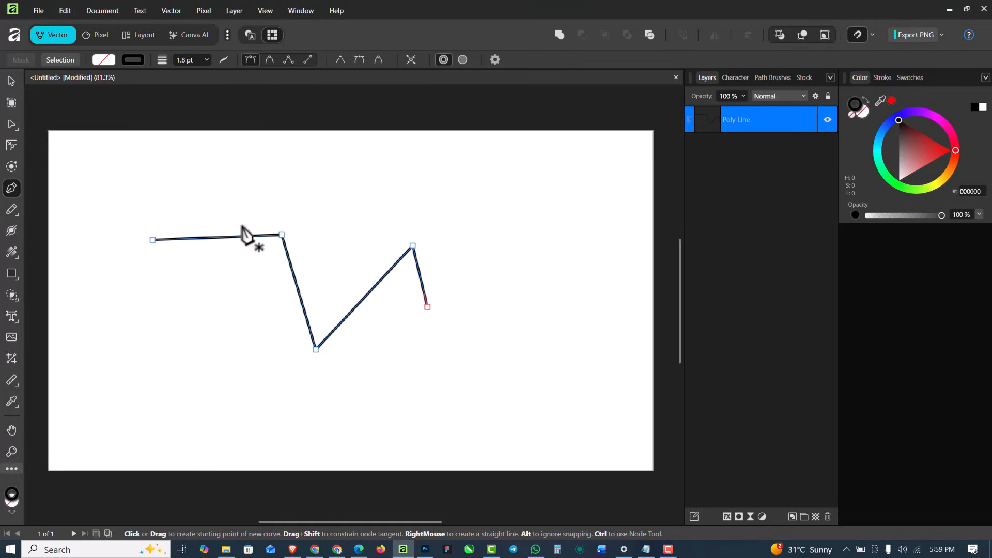
pyautogui.press('Delete')
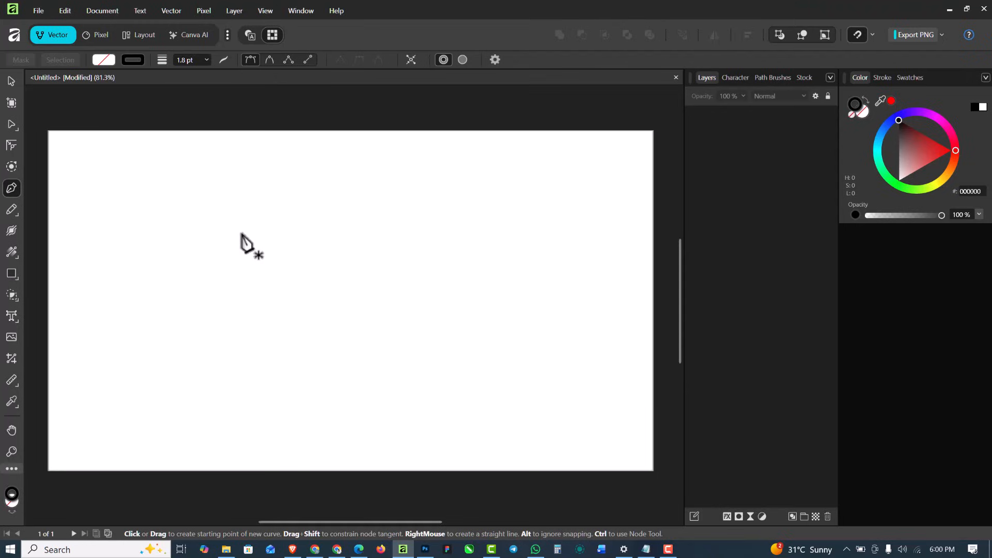
# Start an open path with three nodes while switching the Pen tool's rubber band mode off and back on
pyautogui.click(169, 279)
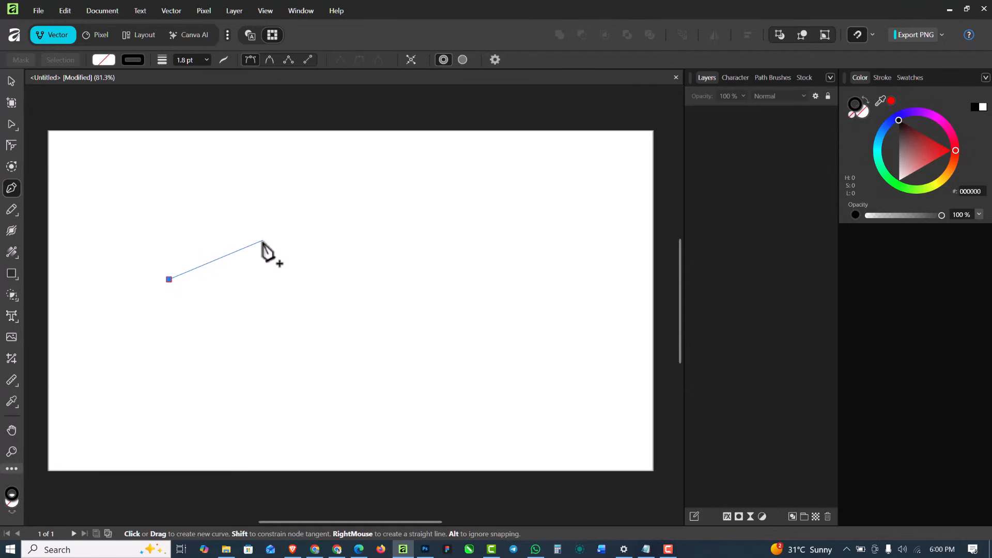
pyautogui.click(495, 59)
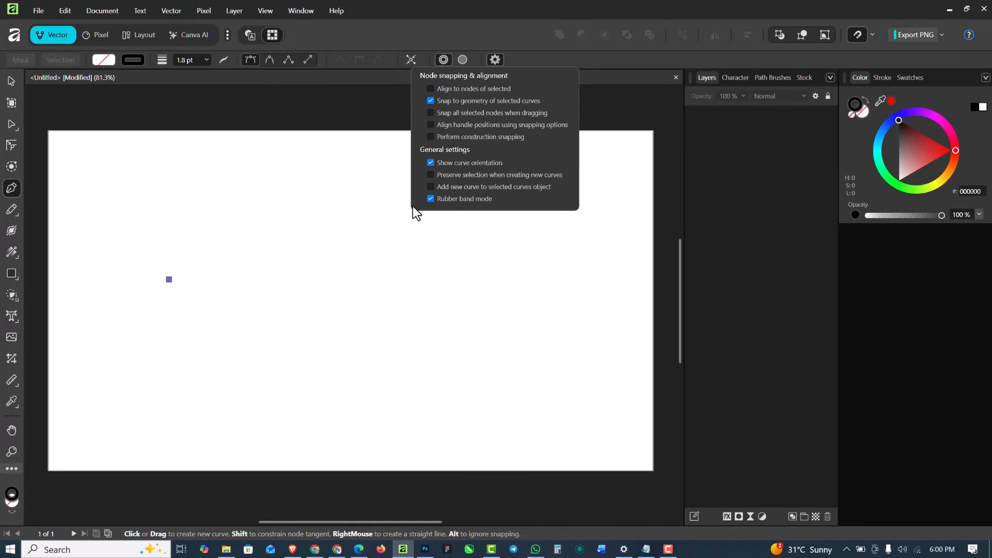
pyautogui.click(229, 251)
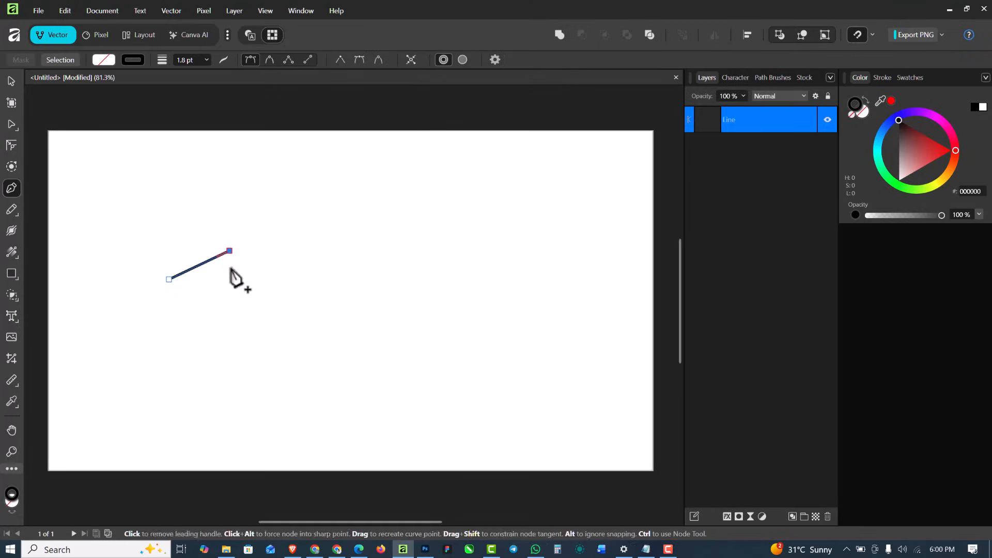
pyautogui.click(273, 307)
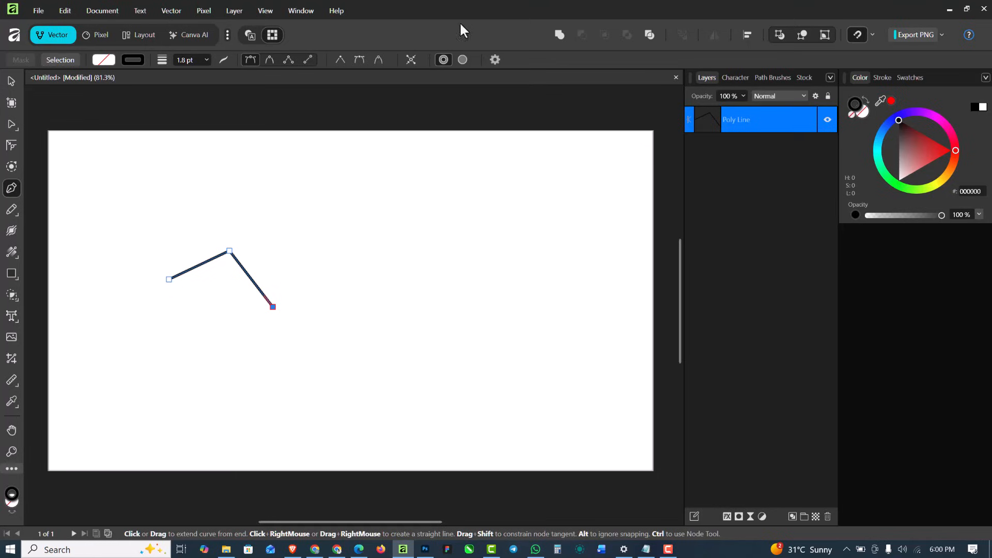
pyautogui.click(495, 60)
pyautogui.click(467, 201)
# Extend the zigzag with six more straight segments, end the path, and delete it
pyautogui.click(318, 253)
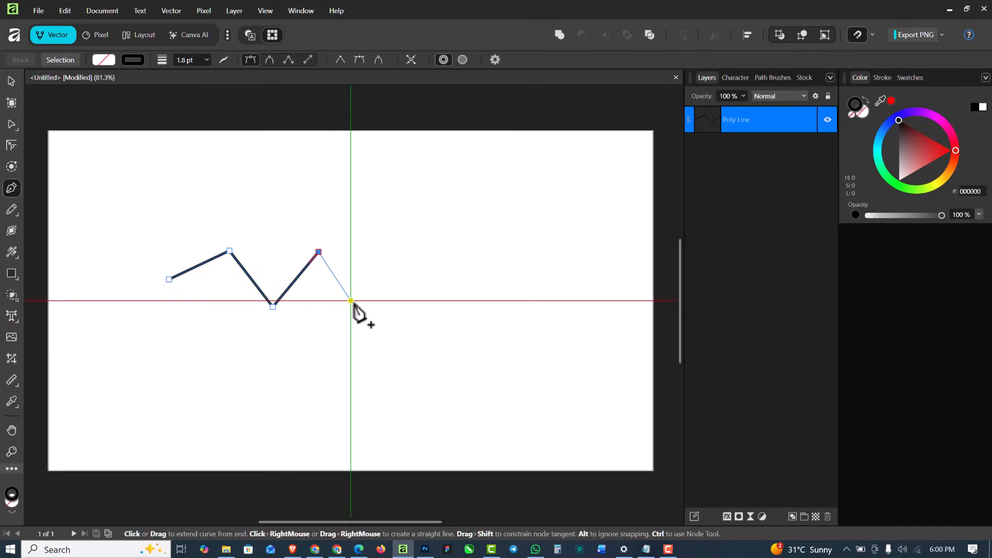
pyautogui.click(351, 301)
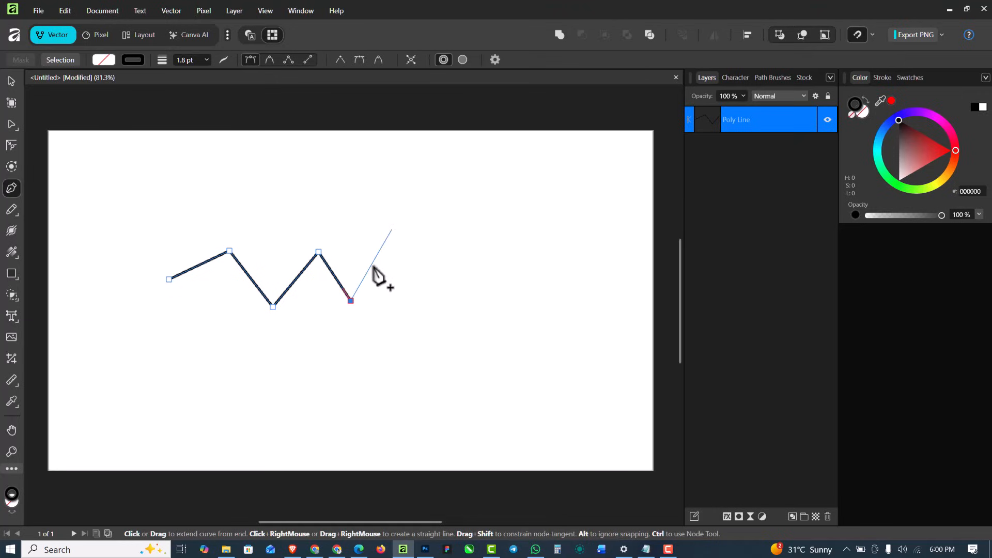
pyautogui.click(387, 249)
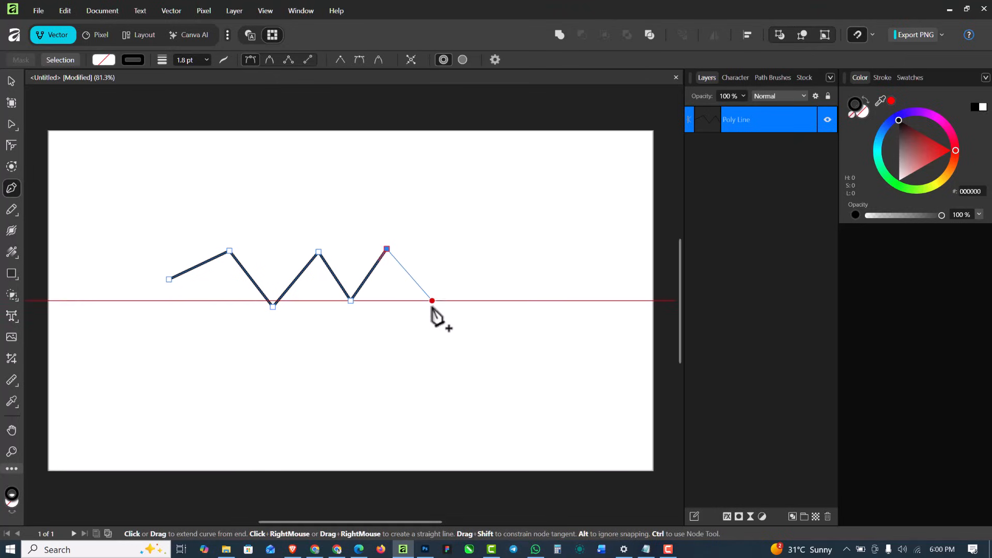
pyautogui.click(432, 300)
pyautogui.click(467, 249)
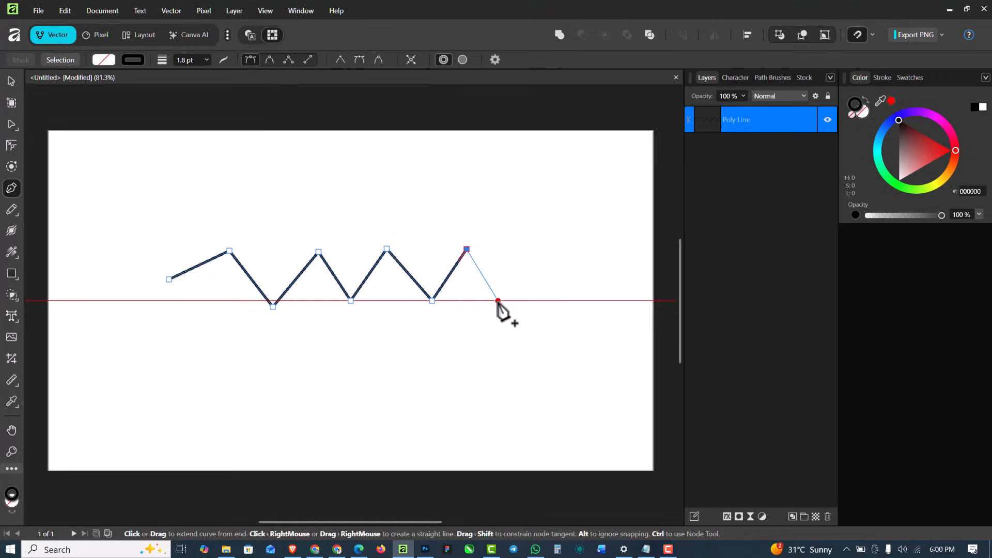
pyautogui.click(497, 300)
pyautogui.press('Escape')
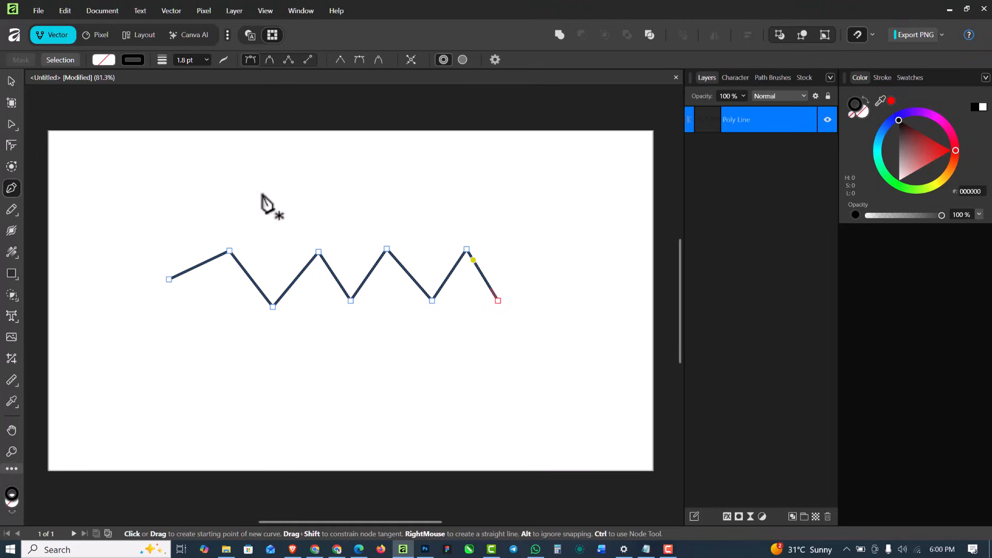
pyautogui.click(11, 81)
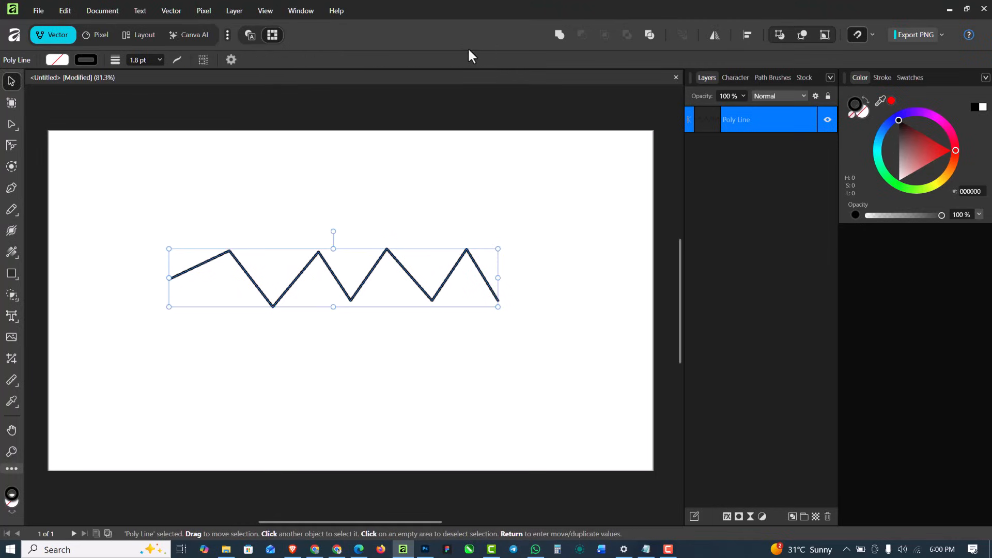
pyautogui.press('Delete')
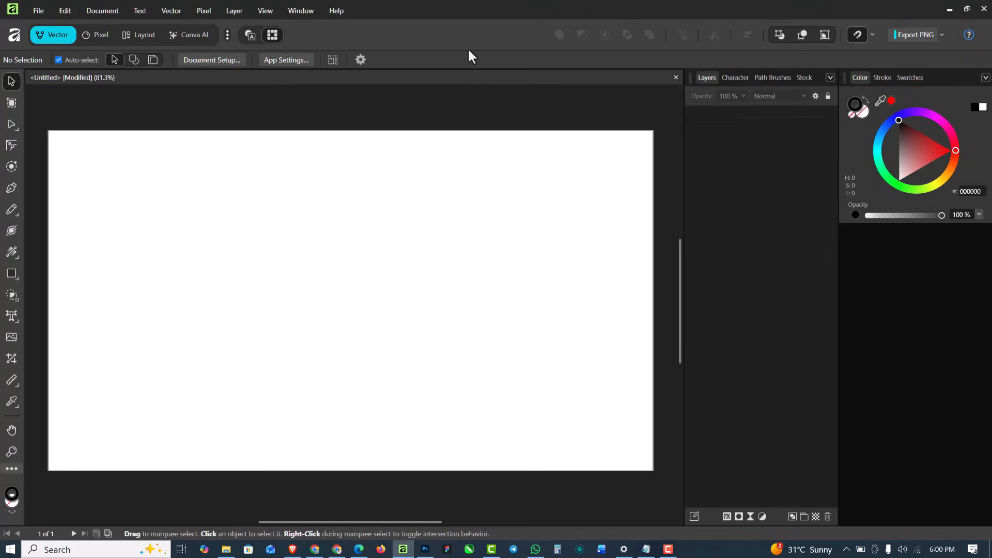
# Draw an open path of three straight segments with the Pen tool, end it by switching to the Move tool, and delete it
pyautogui.click(12, 188)
pyautogui.click(165, 300)
pyautogui.click(246, 248)
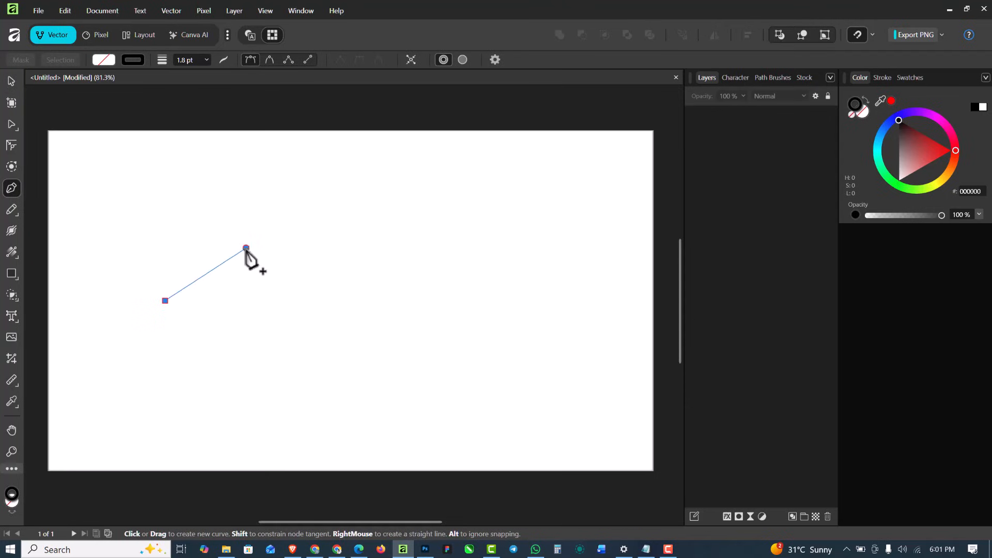
pyautogui.click(350, 301)
pyautogui.click(419, 253)
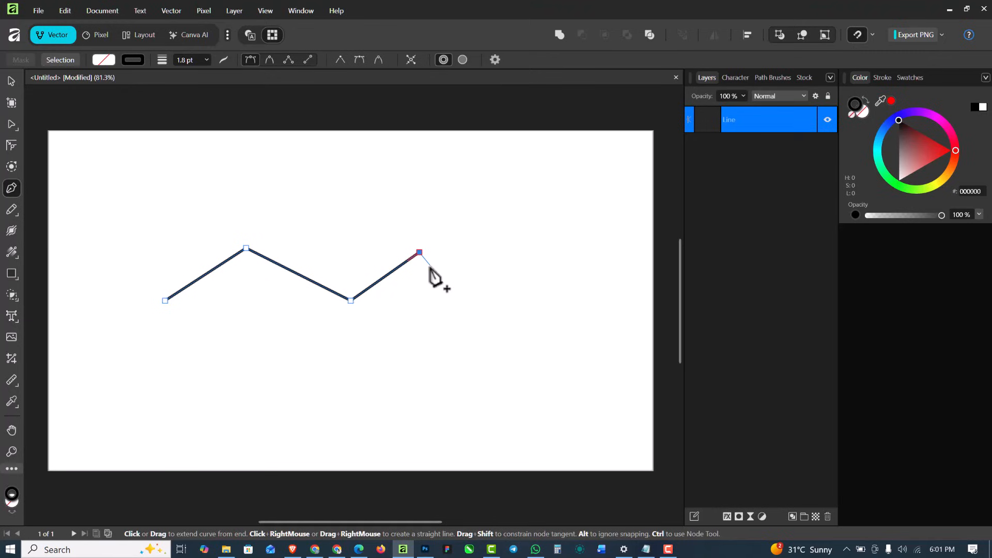
pyautogui.click(11, 82)
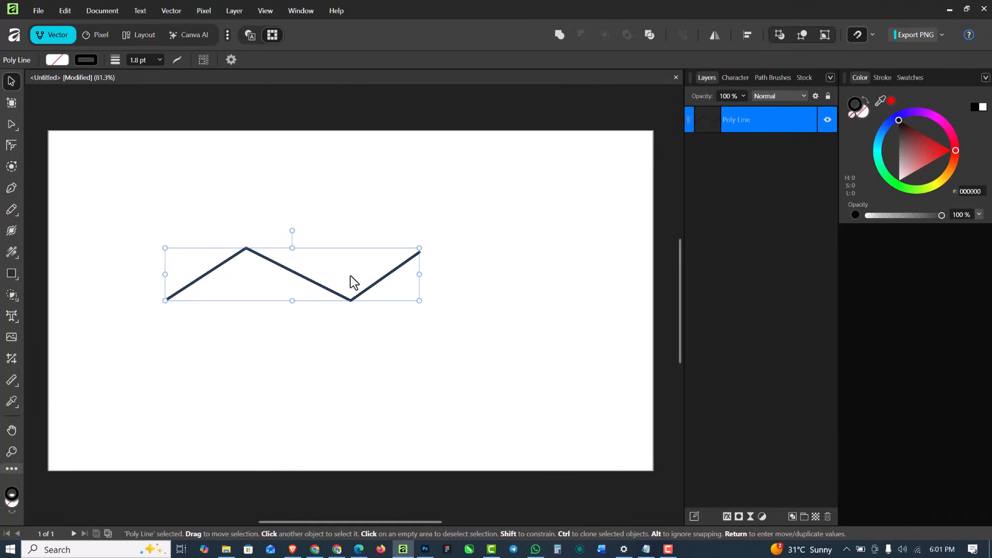
pyautogui.press('Delete')
# Draw an open zigzag path of four straight segments with the Pen tool and end it without closing the shape
pyautogui.click(11, 188)
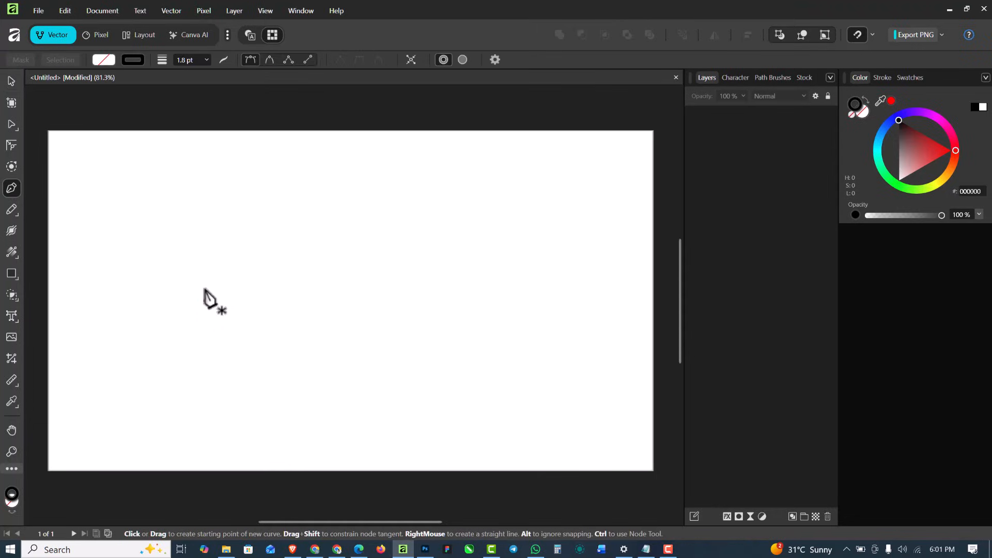
pyautogui.click(205, 285)
pyautogui.click(267, 235)
pyautogui.click(316, 313)
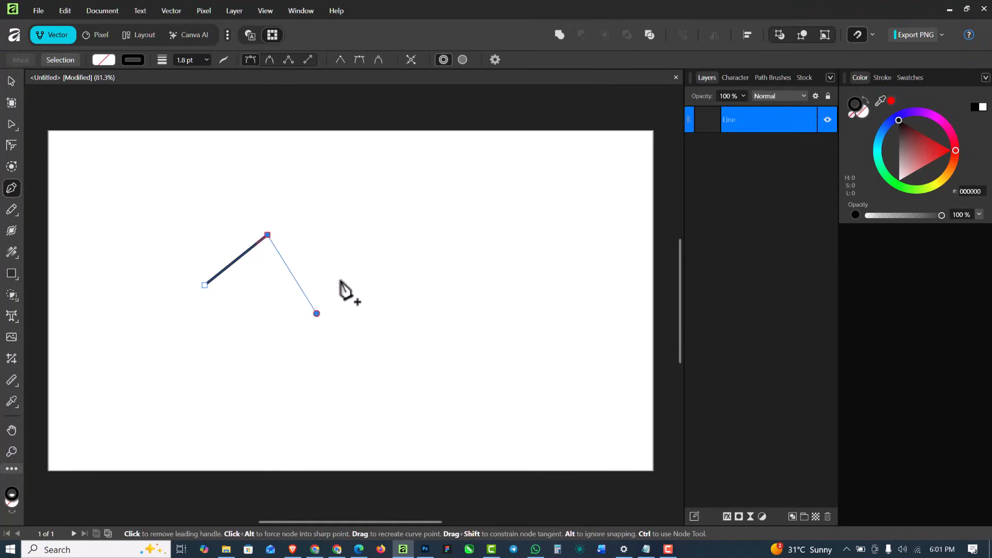
pyautogui.click(377, 222)
pyautogui.click(440, 309)
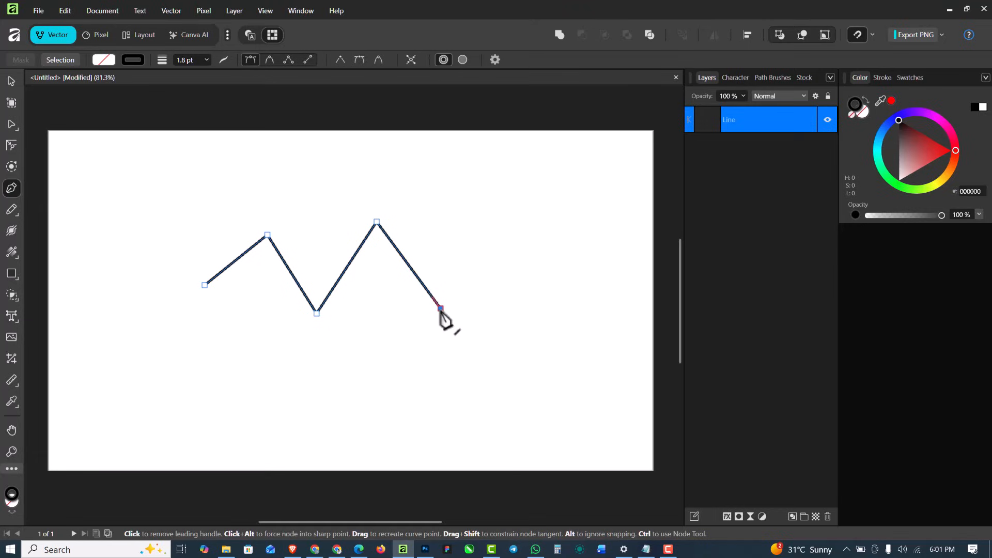
pyautogui.press('Escape')
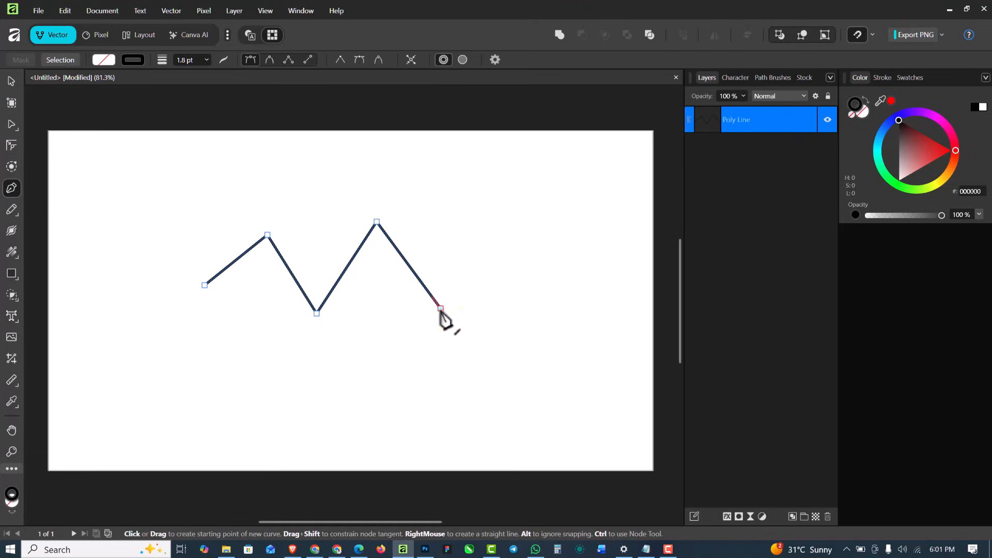
# Draw a second open path of six straight segments with the Pen tool, tracing just below the first zigzag, and end it
pyautogui.click(418, 248)
pyautogui.click(462, 314)
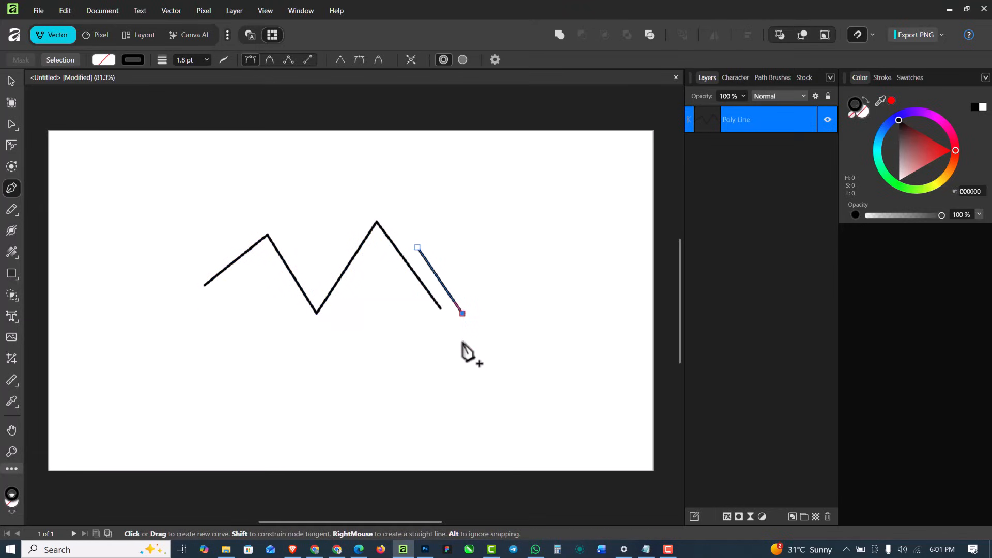
pyautogui.click(422, 314)
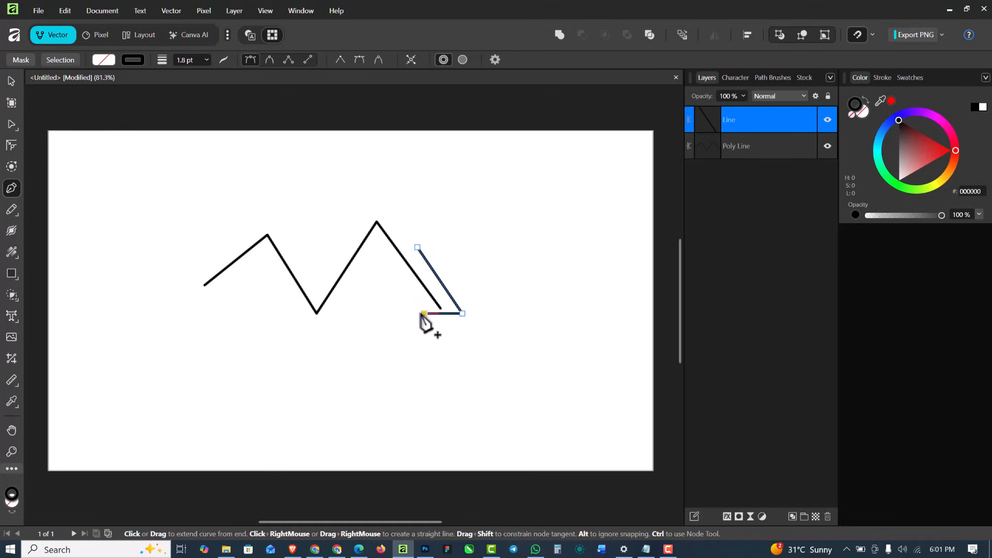
pyautogui.click(376, 250)
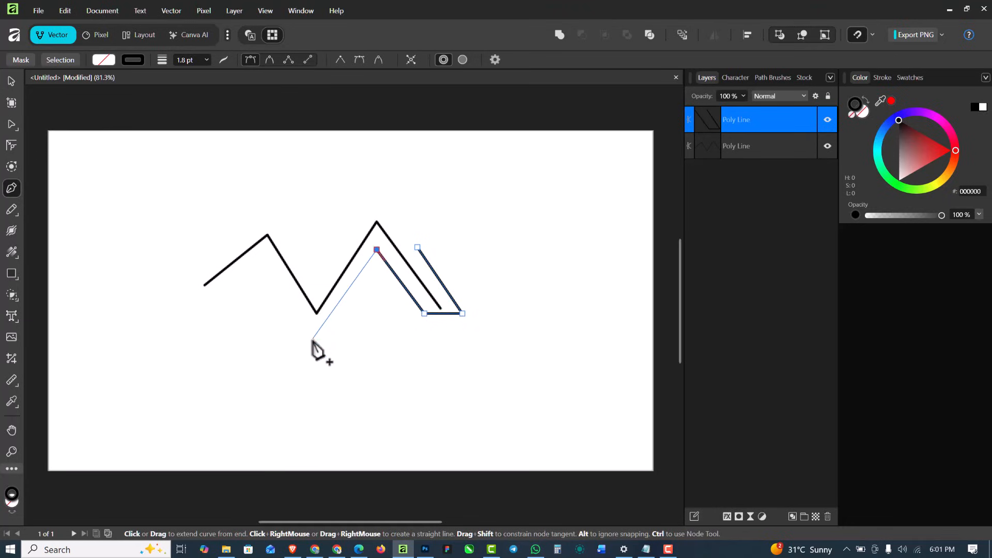
pyautogui.click(313, 339)
pyautogui.click(263, 259)
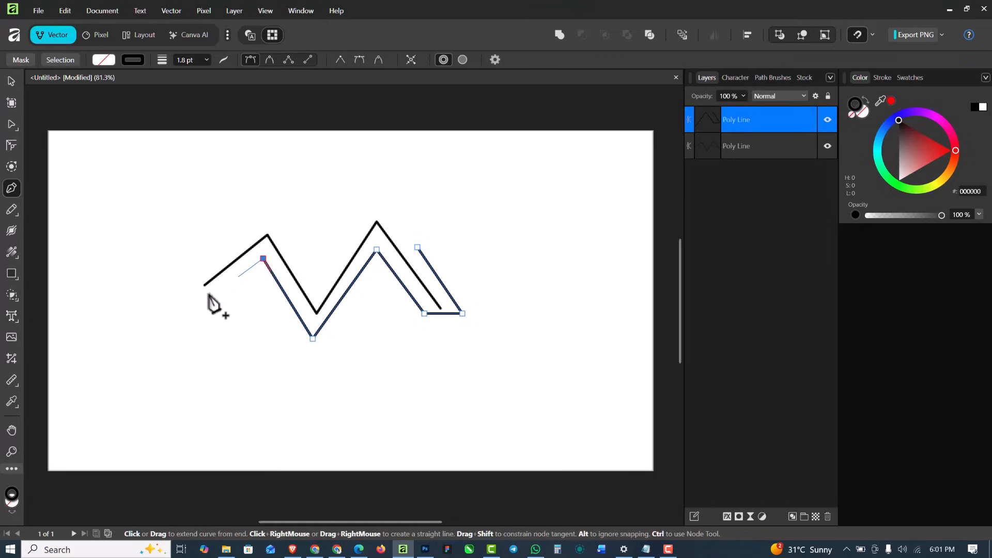
pyautogui.click(191, 320)
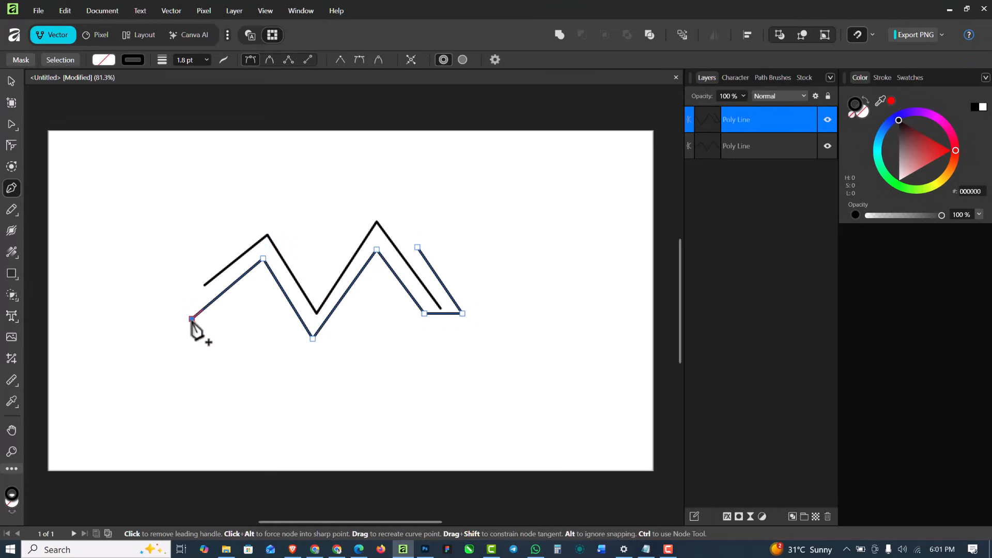
pyautogui.press('Escape')
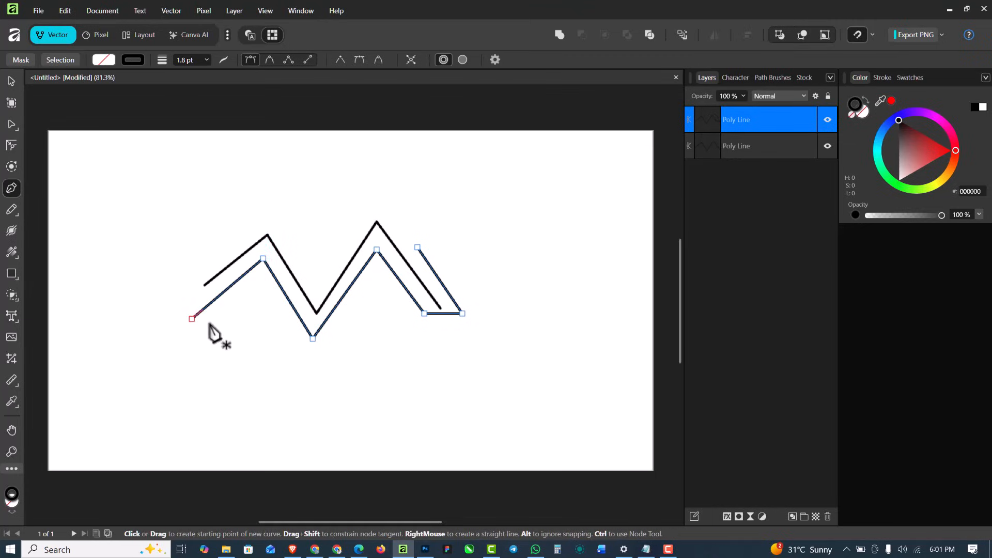
# Draw an open V-shaped path of two straight segments beneath the zigzags' central valley and end it
pyautogui.click(270, 293)
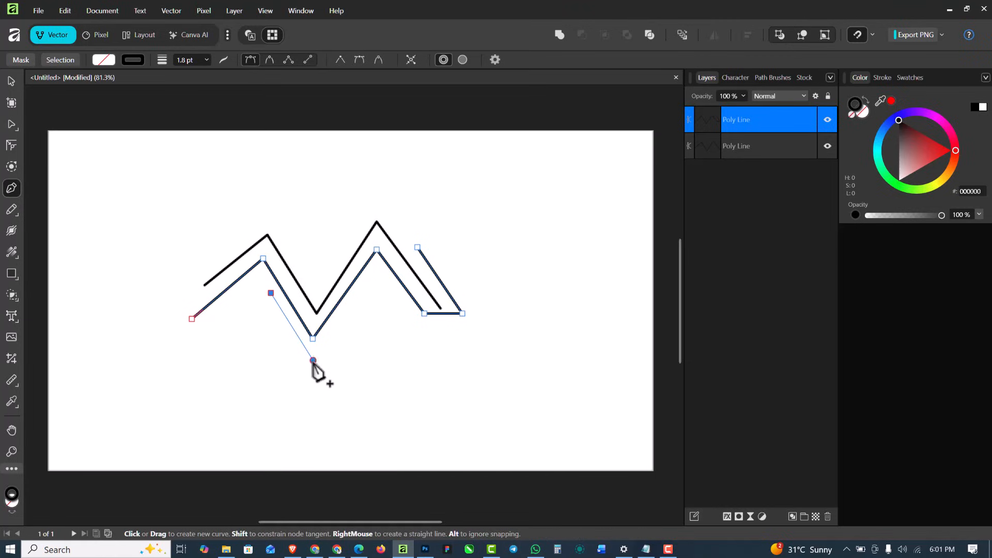
pyautogui.click(313, 360)
pyautogui.click(362, 293)
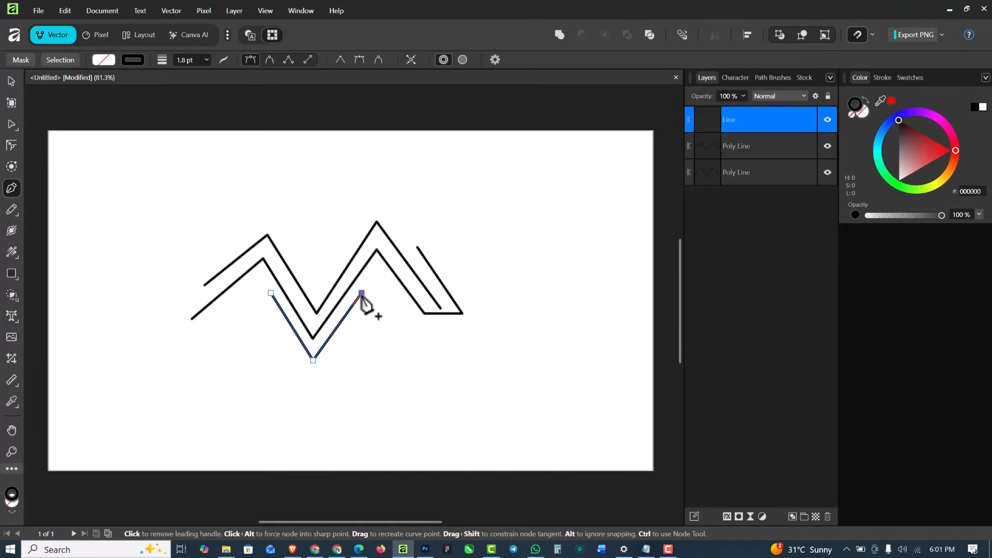
pyautogui.press('Escape')
# Draw an open two-segment path below the zigzags' right foot, with a diagonal running into a horizontal line, and end it
pyautogui.click(398, 293)
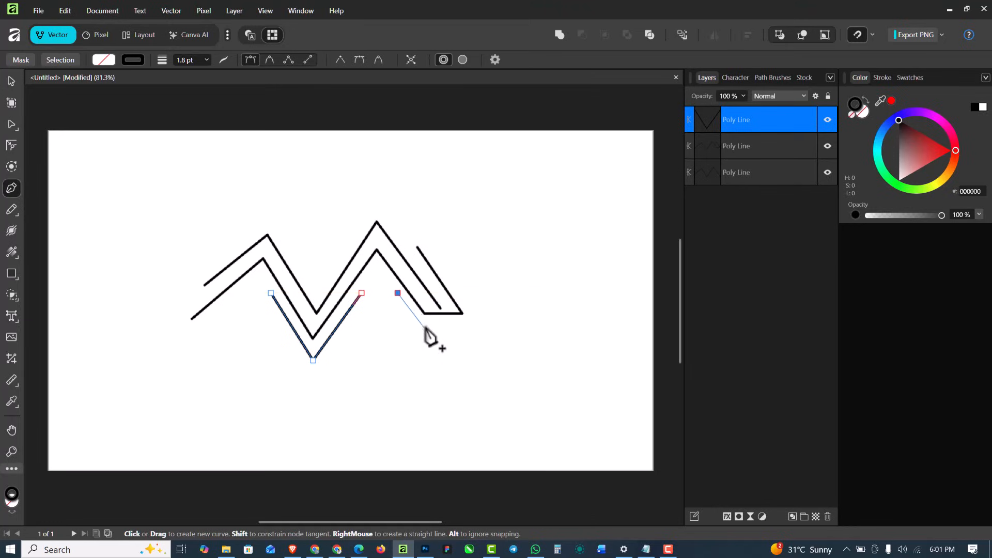
pyautogui.click(424, 327)
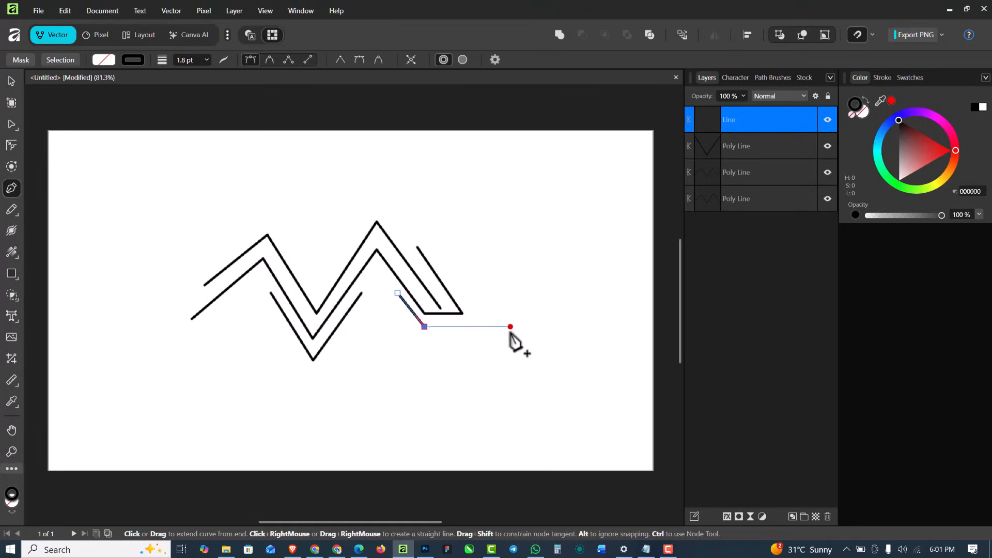
pyautogui.click(481, 327)
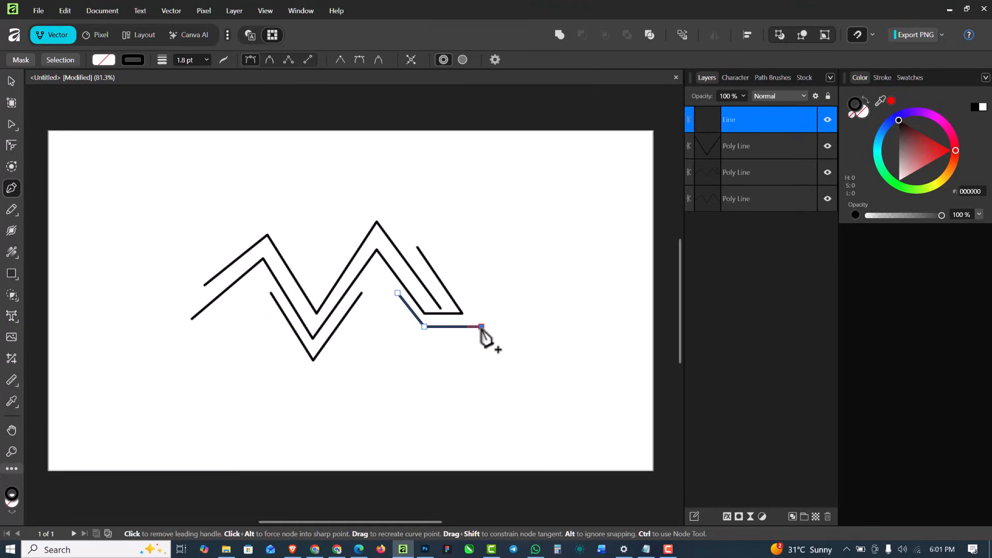
pyautogui.press('Escape')
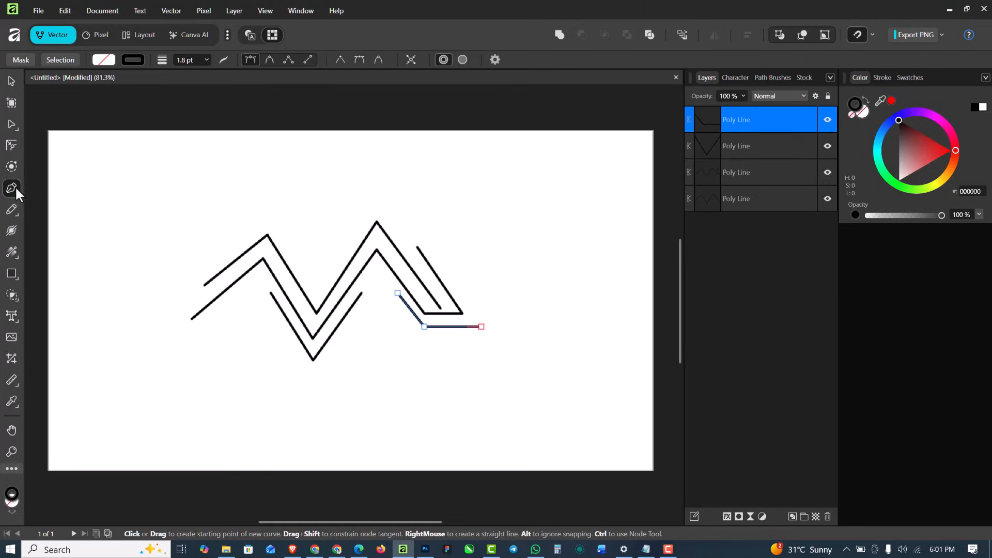
# Shorten the horizontal segment of the lowest right path by moving its end node inward with the Node tool
pyautogui.click(10, 125)
pyautogui.click(34, 122)
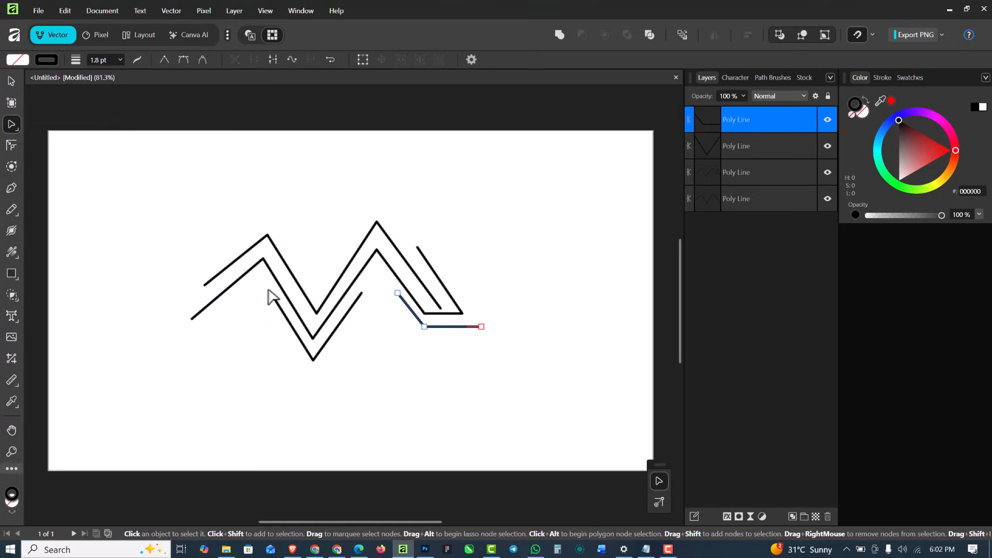
pyautogui.scroll(5, 423, 326)
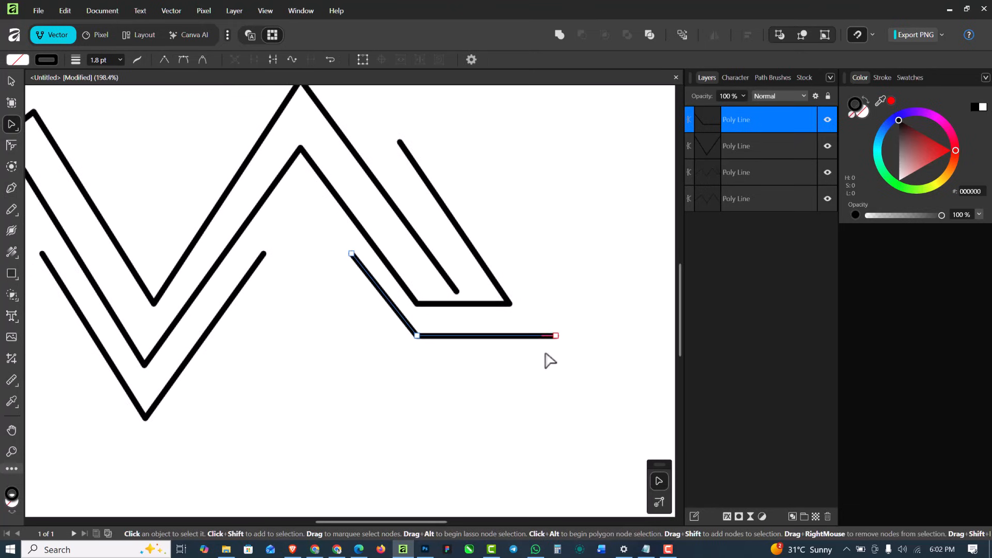
pyautogui.moveTo(553, 333); pyautogui.dragTo(516, 336)
# Select the V-shaped path and examine how its line edges and end nodes look at different magnifications
pyautogui.click(265, 255)
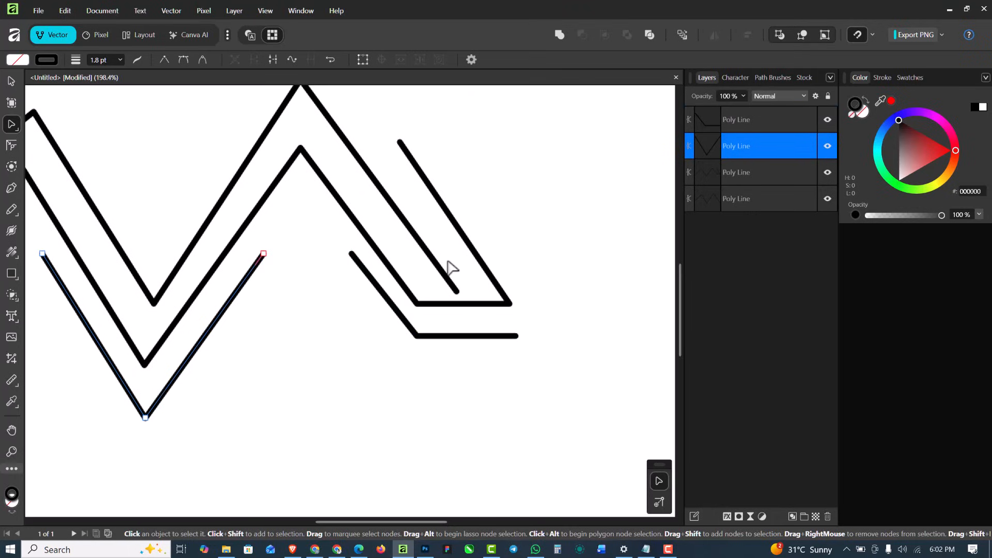
pyautogui.scroll(-3, 392, 262)
pyautogui.scroll(3, 347, 262)
pyautogui.scroll(2, 361, 264)
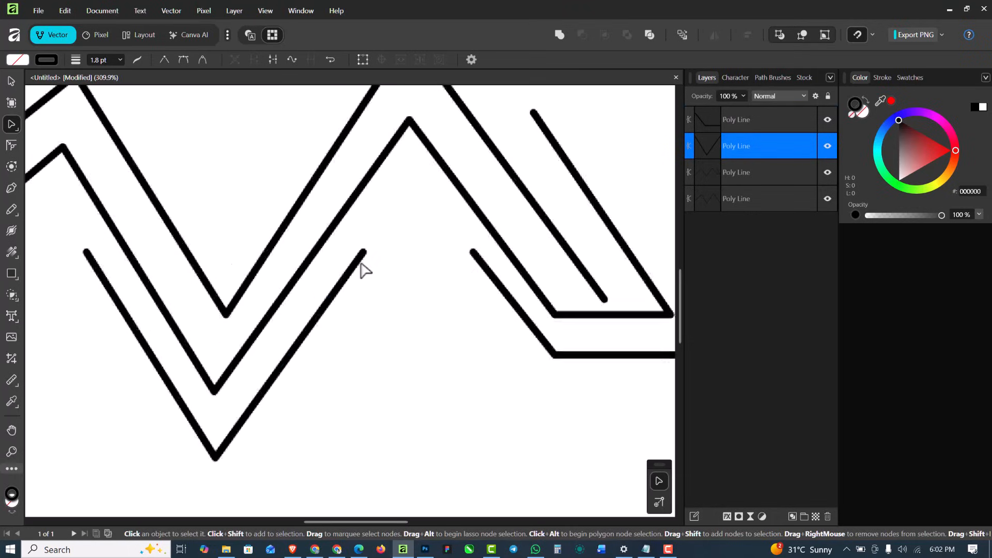
pyautogui.scroll(-4, 366, 249)
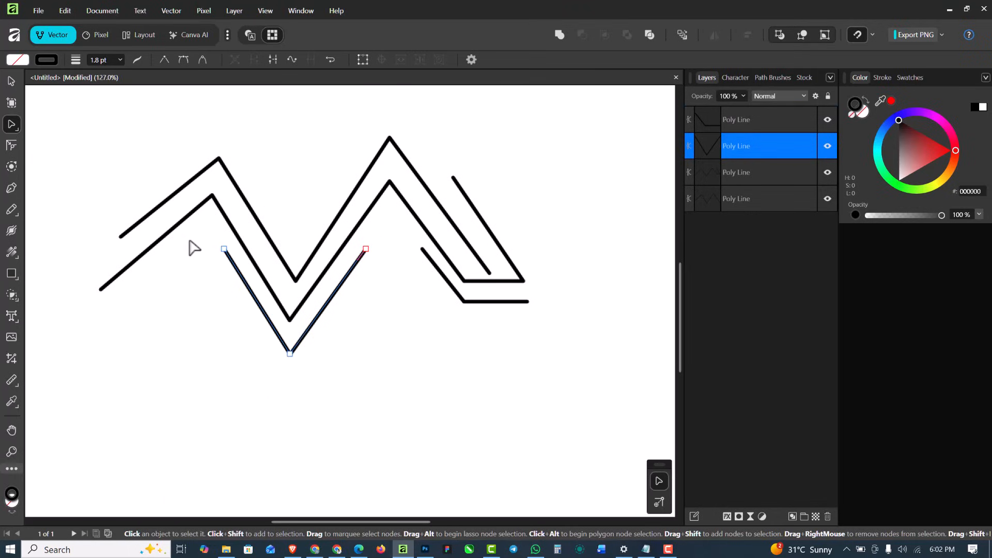
pyautogui.scroll(3, 211, 255)
pyautogui.scroll(-6, 317, 277)
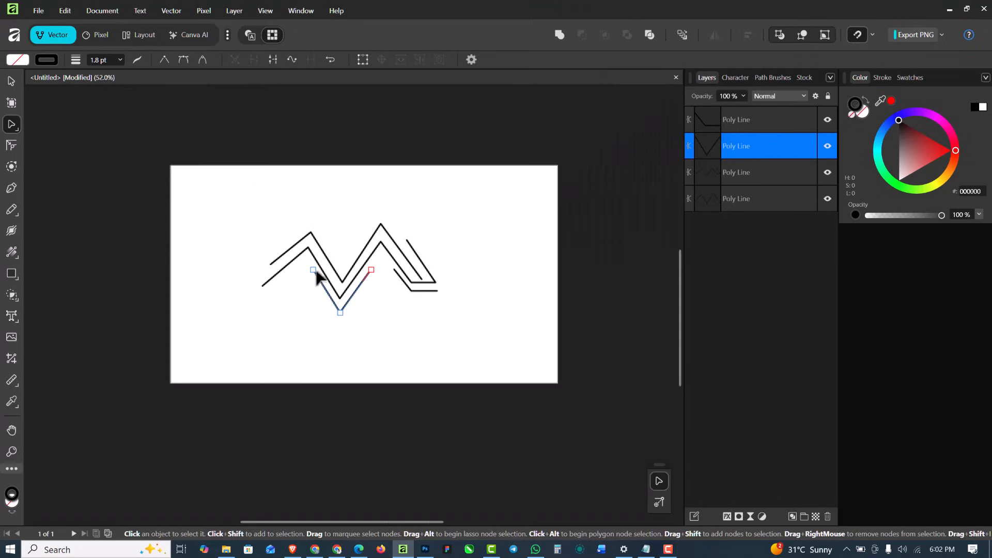
pyautogui.scroll(5, 368, 256)
pyautogui.scroll(-3, 366, 291)
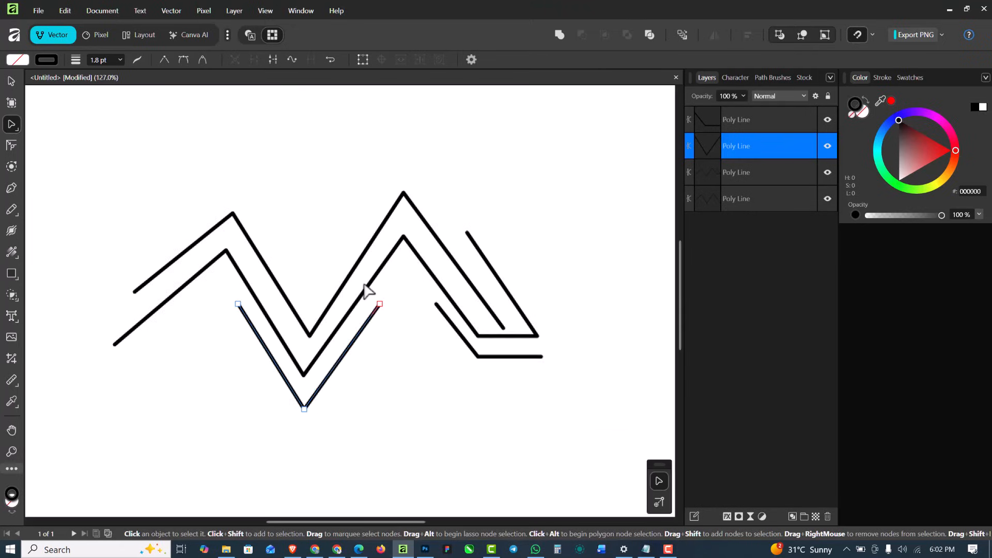
pyautogui.scroll(1, 366, 291)
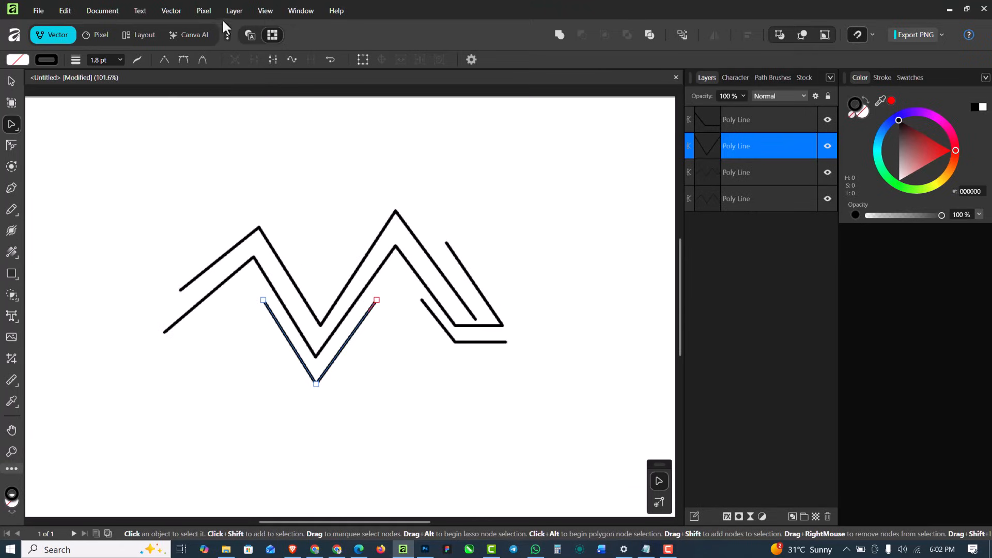
# Switch the canvas display from pixel view to vector view and check the V-shaped path's line edges up close
pyautogui.click(253, 35)
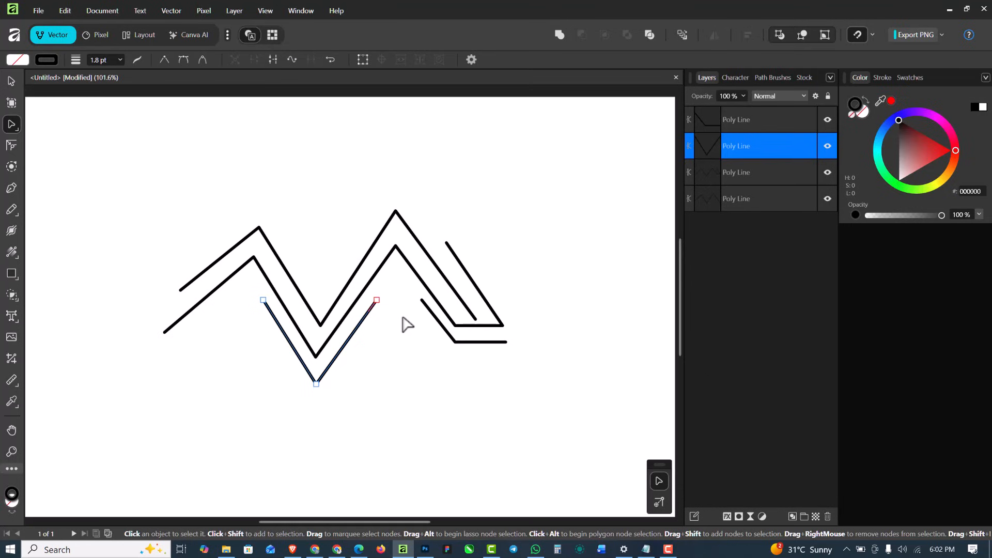
pyautogui.scroll(6, 343, 281)
pyautogui.scroll(-3, 380, 284)
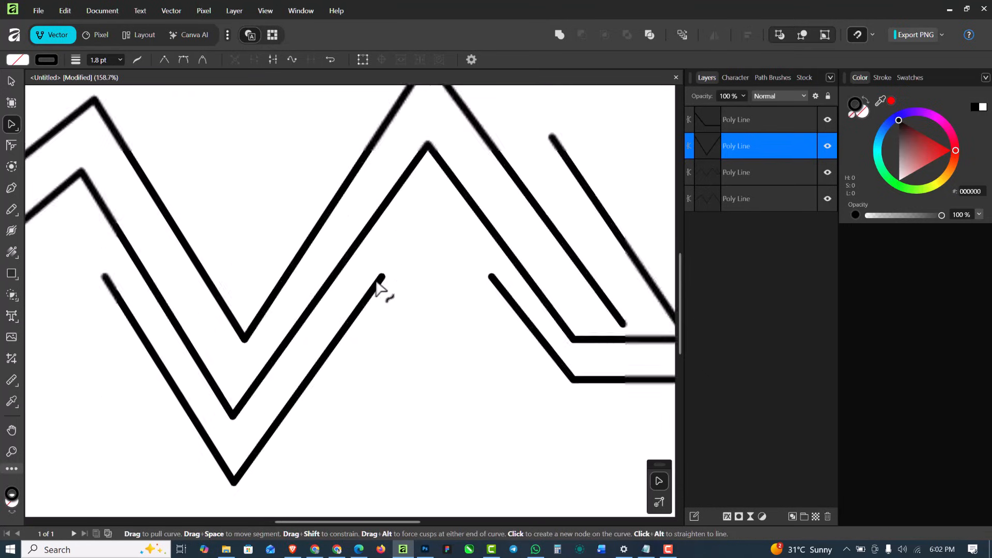
pyautogui.scroll(-3, 380, 284)
pyautogui.scroll(4, 380, 284)
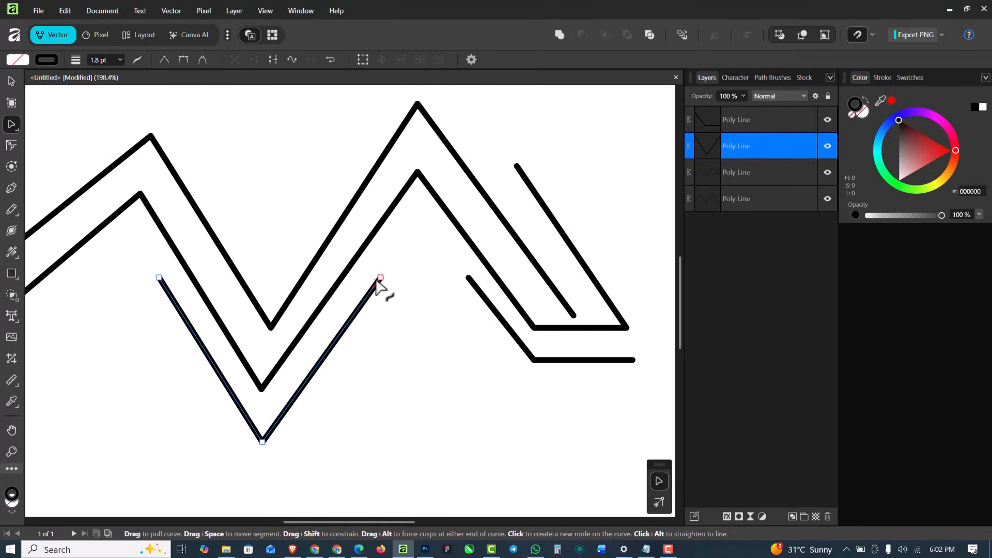
pyautogui.scroll(-1, 379, 284)
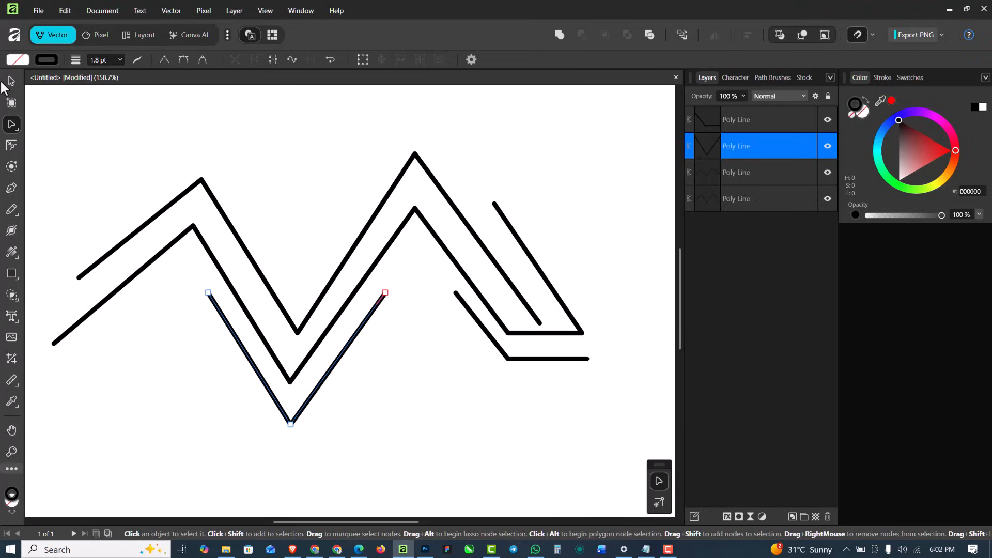
# Return to the Pen tool and change the selected V-shaped path's stroke style to a dashed line
pyautogui.click(12, 190)
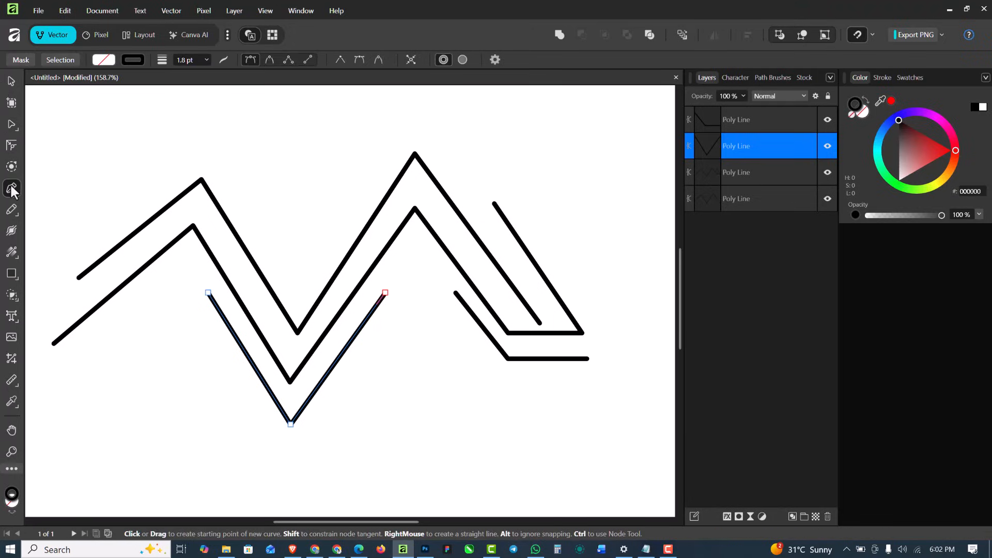
pyautogui.scroll(-3, 268, 243)
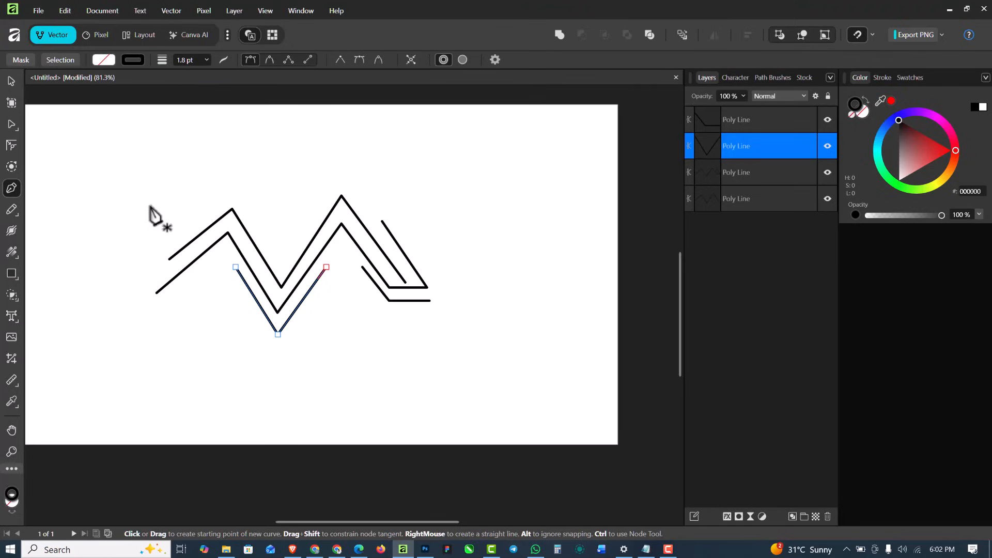
pyautogui.scroll(3, 202, 244)
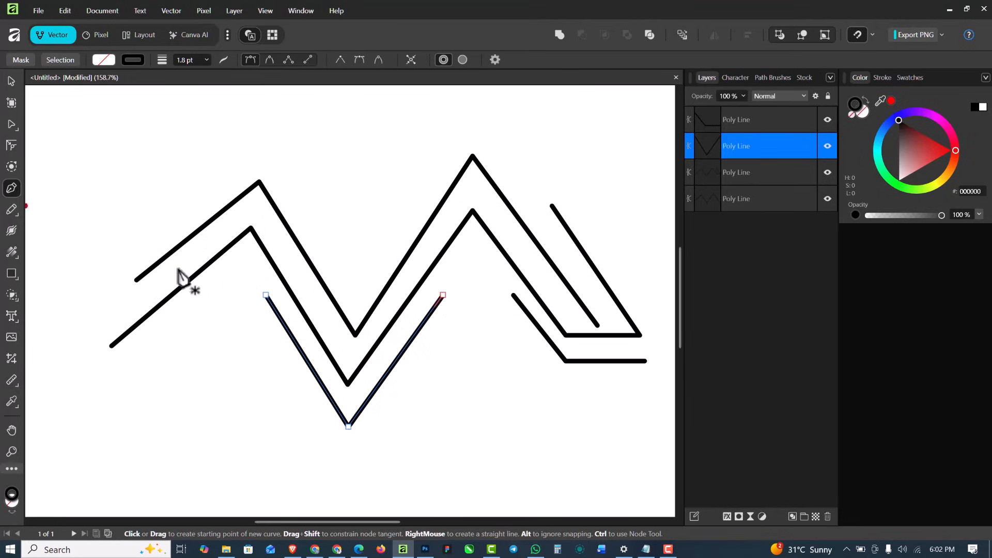
pyautogui.scroll(-2, 157, 247)
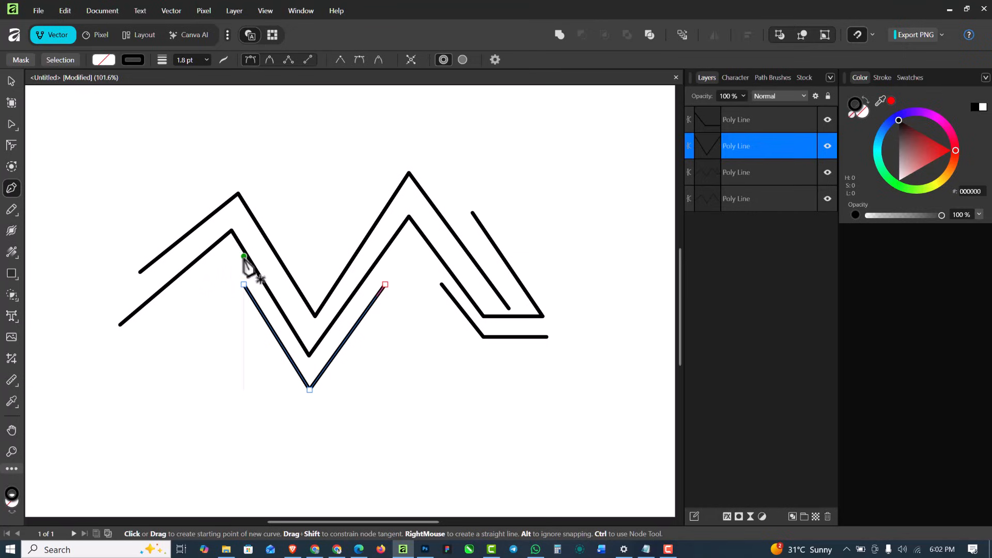
pyautogui.scroll(-2, 248, 265)
pyautogui.scroll(1, 249, 269)
pyautogui.scroll(1, 247, 259)
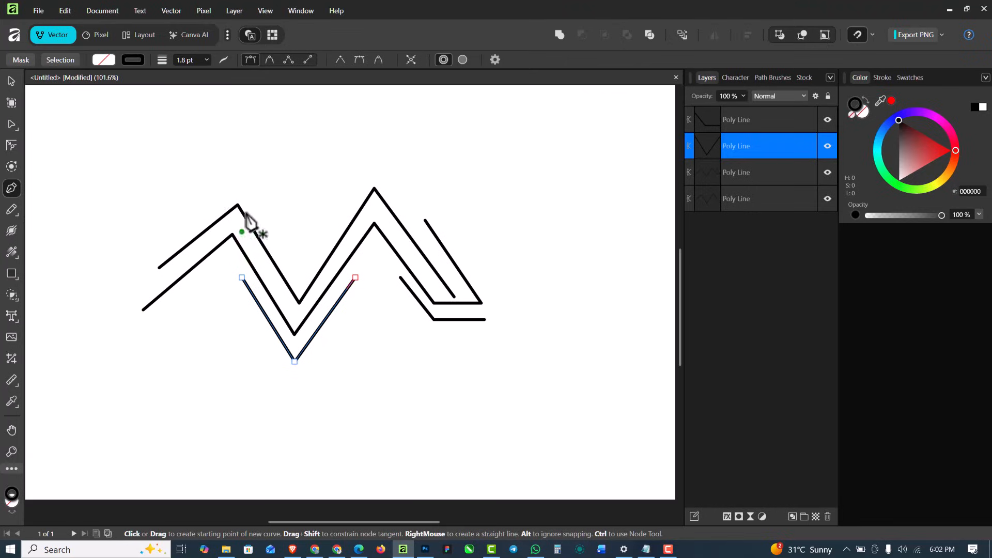
pyautogui.click(224, 58)
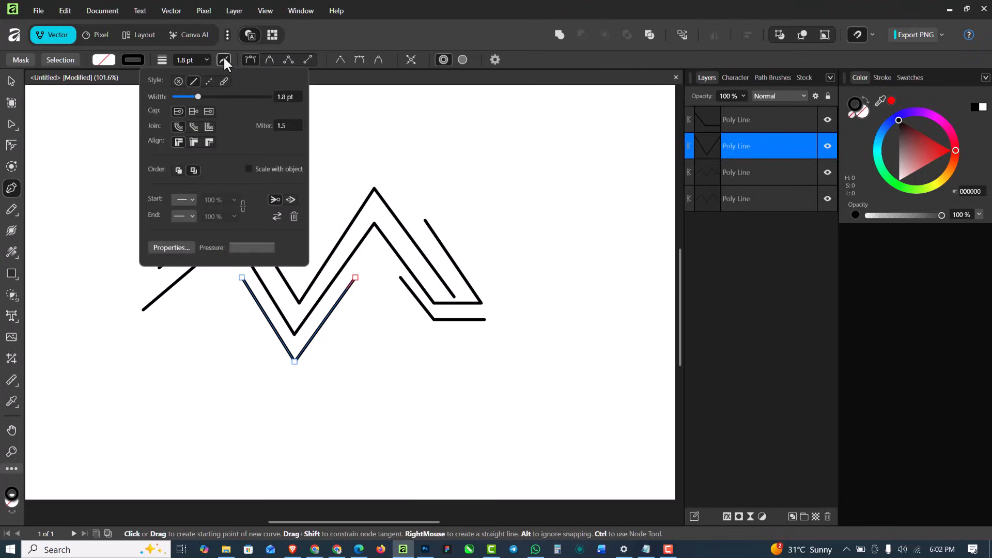
pyautogui.click(209, 81)
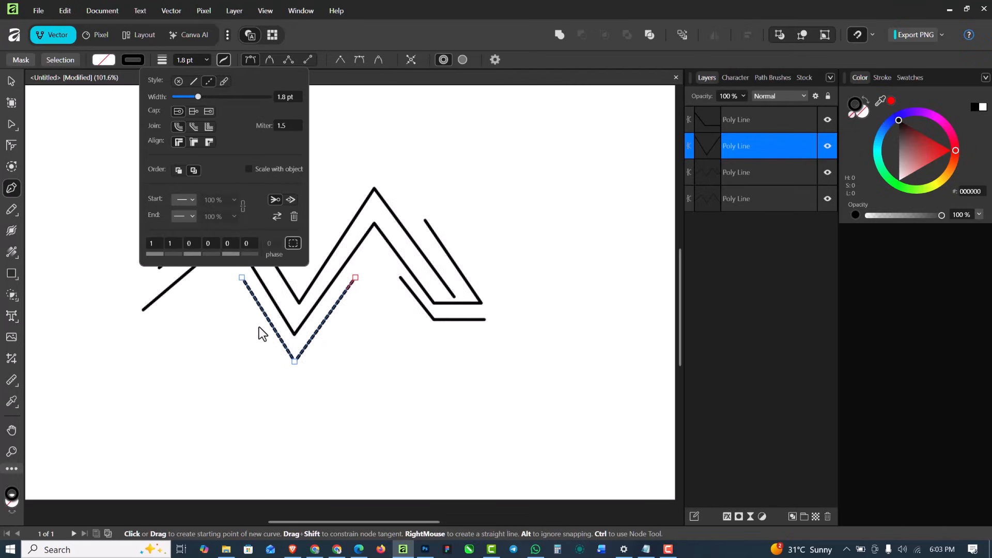
# Draw an open, dashed eight-node path of straight segments beside the zigzag lines and end it without closing
pyautogui.click(523, 203)
pyautogui.click(522, 320)
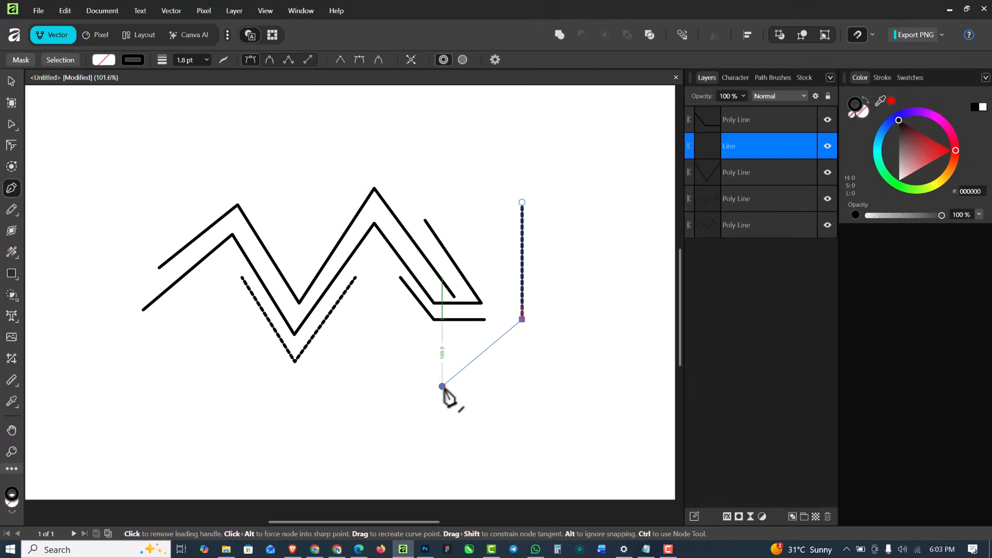
pyautogui.click(442, 386)
pyautogui.click(361, 361)
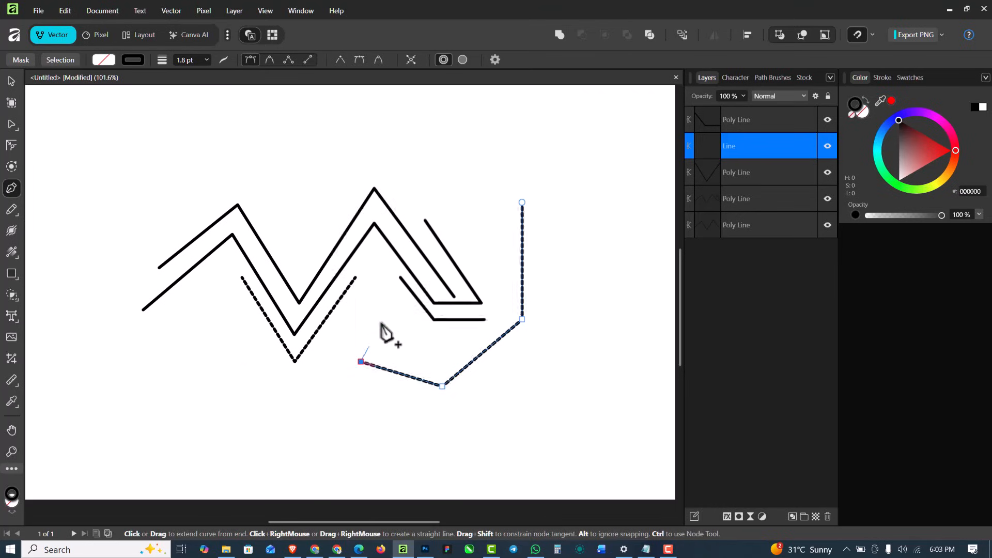
pyautogui.click(381, 320)
pyautogui.click(400, 361)
pyautogui.click(429, 347)
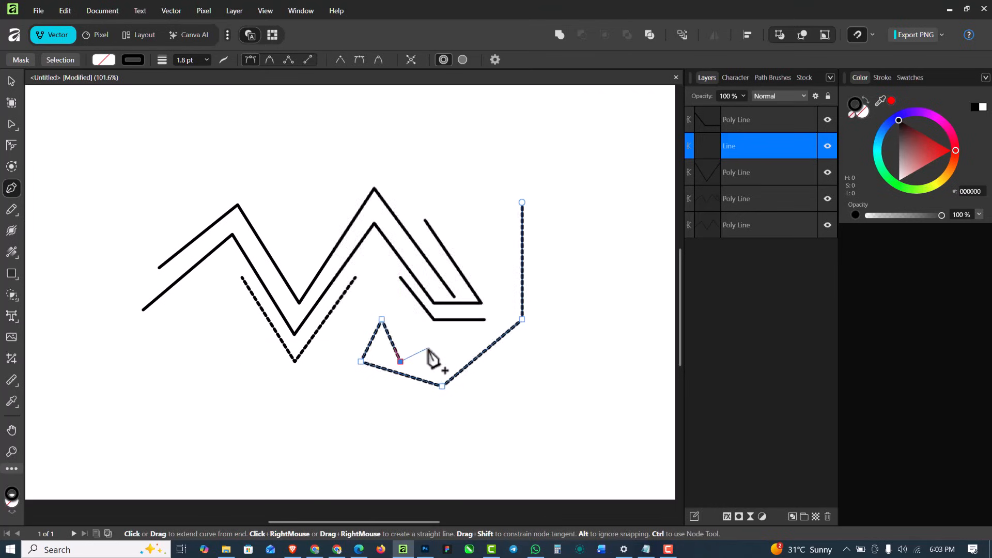
pyautogui.click(454, 344)
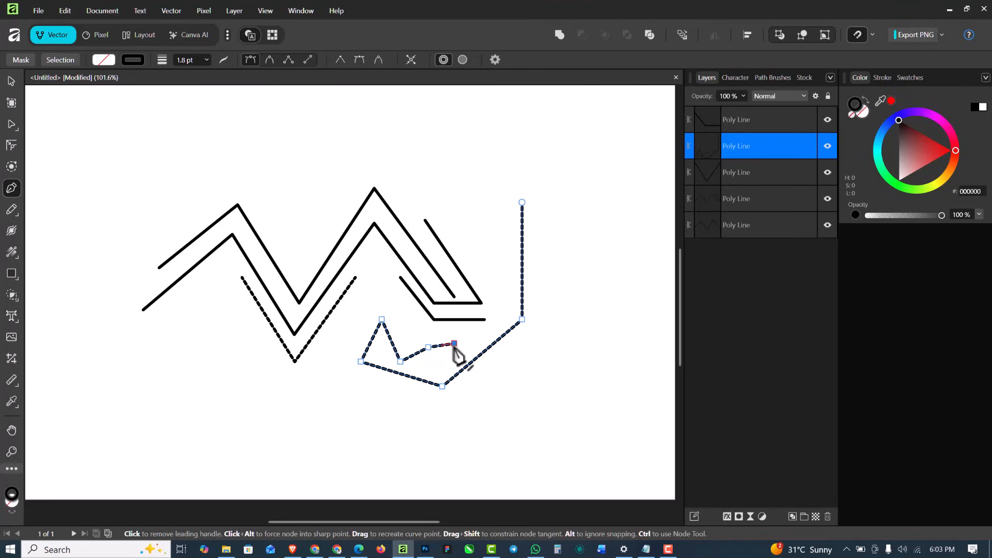
pyautogui.press('Escape')
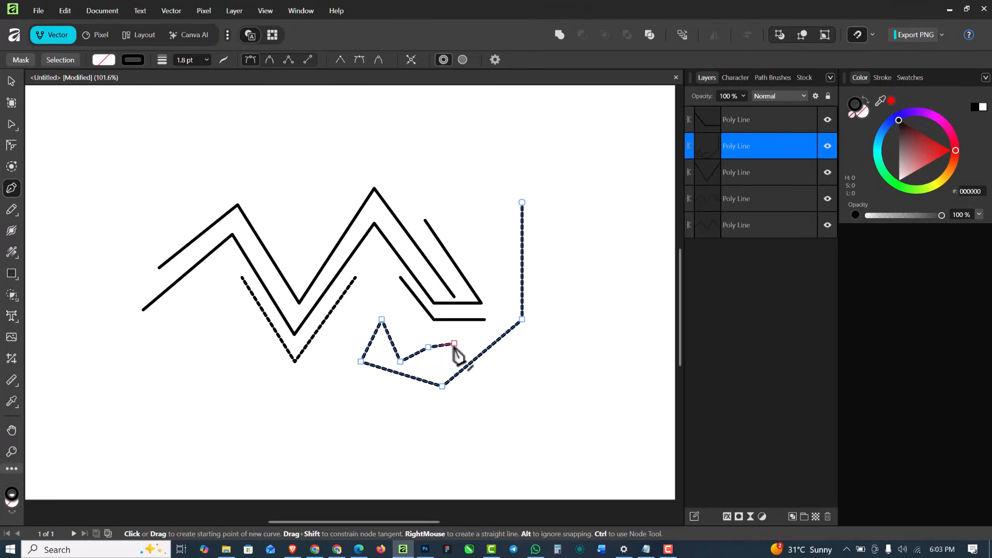
# Draw a closed three-node triangle above the open dashed path and fill it with red DB2E2E
pyautogui.click(461, 123)
pyautogui.click(441, 189)
pyautogui.click(583, 155)
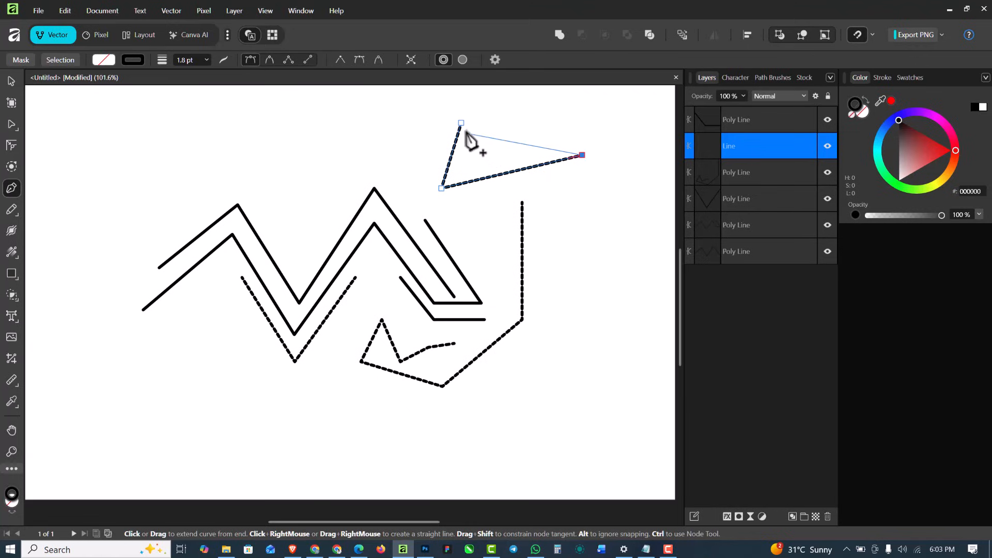
pyautogui.click(461, 123)
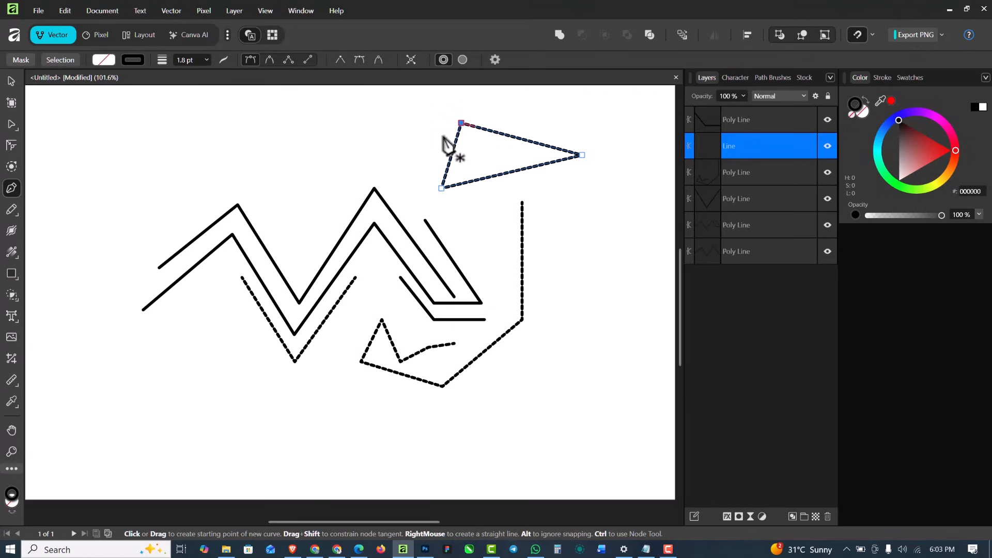
pyautogui.click(863, 116)
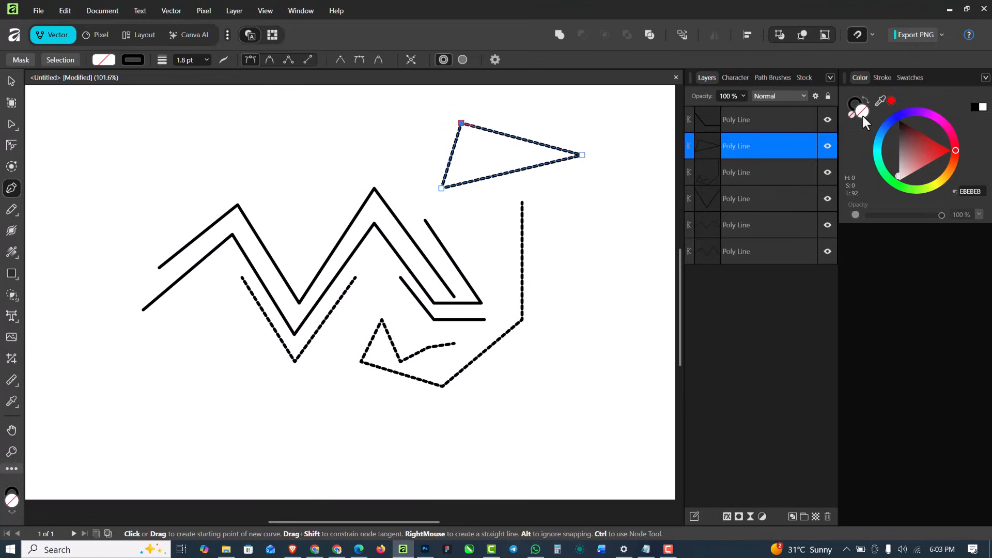
pyautogui.click(933, 152)
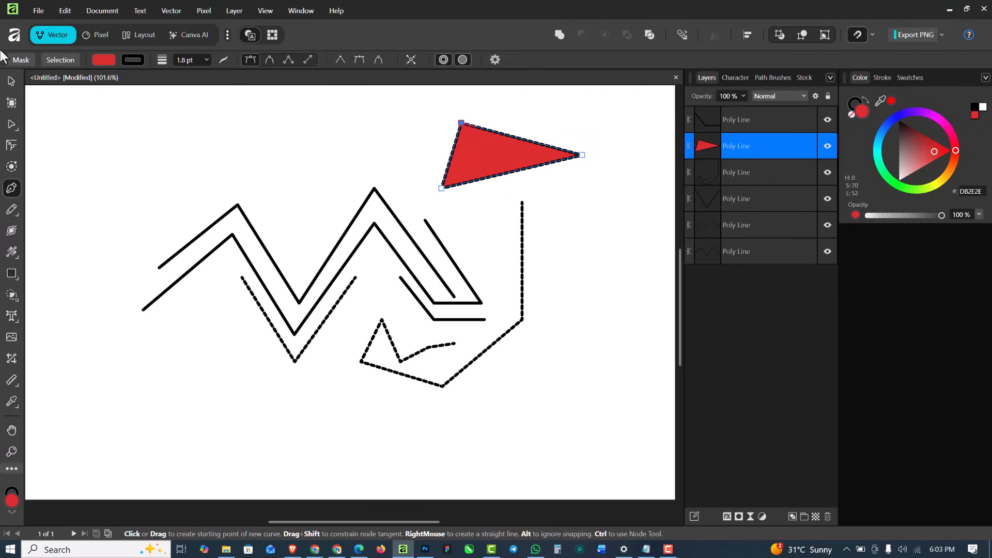
# Select all paths on the canvas and delete them
pyautogui.click(10, 80)
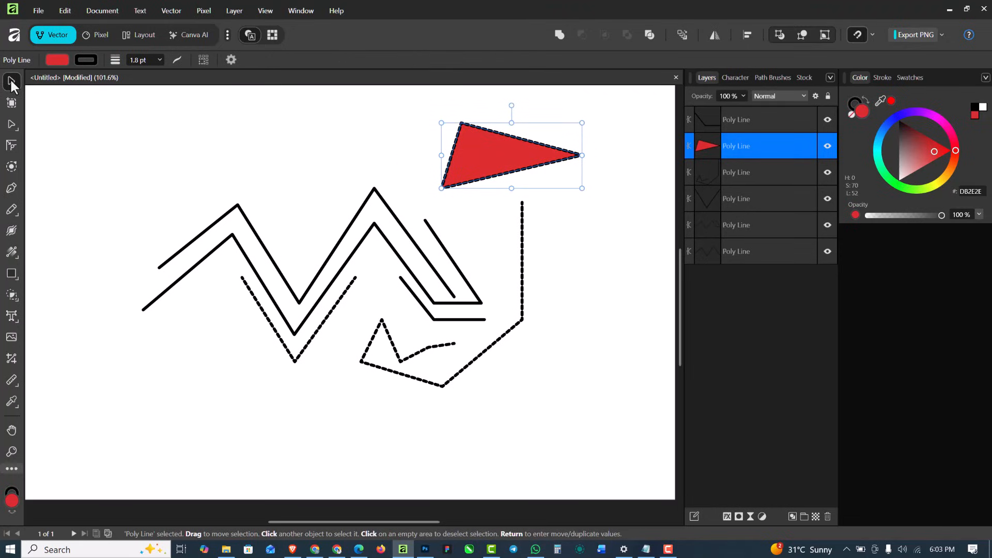
pyautogui.hotkey('ctrl', 'a')
pyautogui.press('Delete')
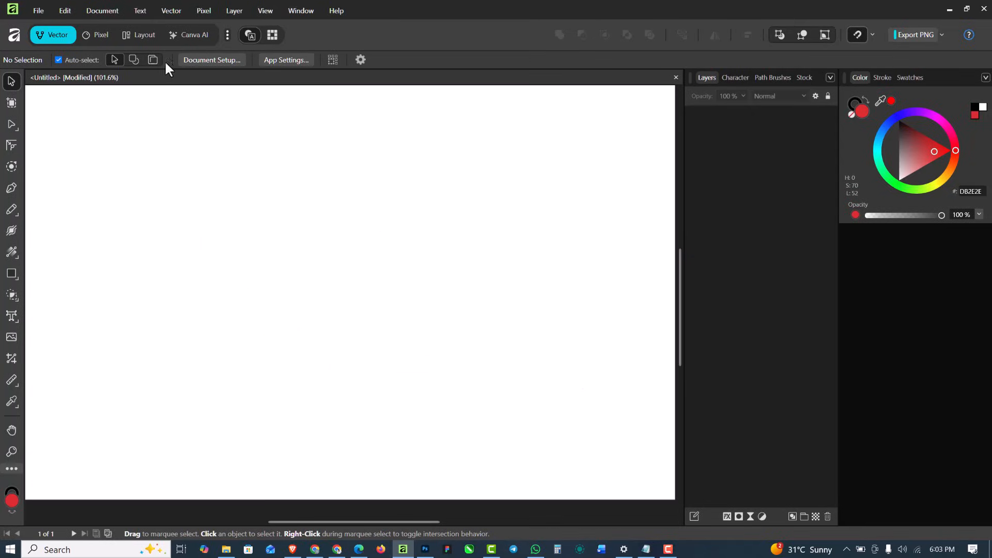
# Return to the Pen tool and set its stroke to Solid Line Style with a round cap
pyautogui.click(11, 188)
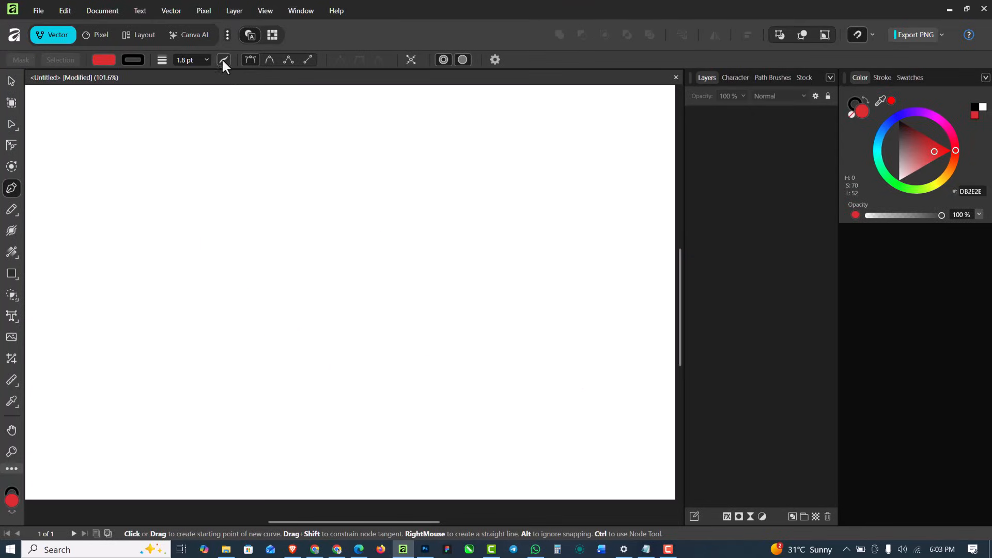
pyautogui.click(223, 60)
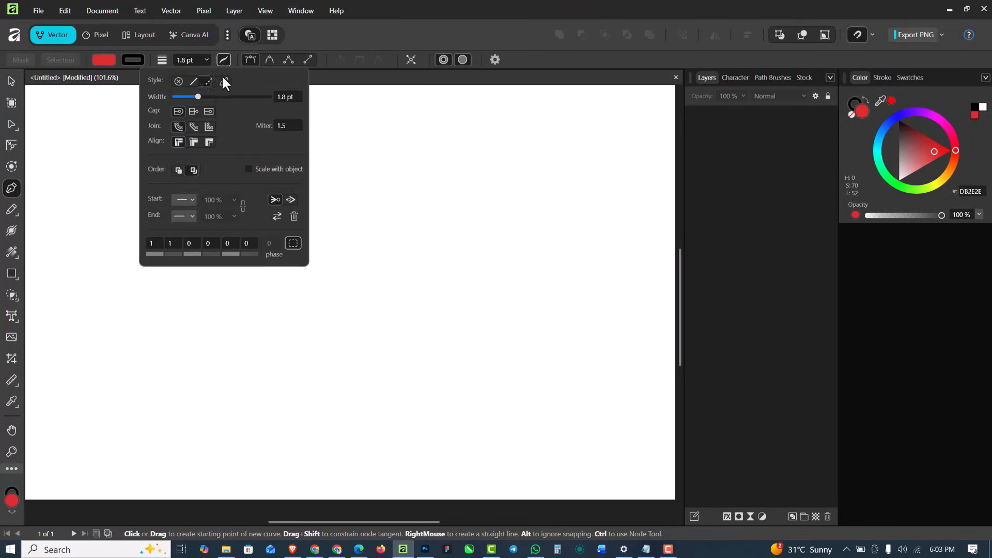
pyautogui.click(195, 81)
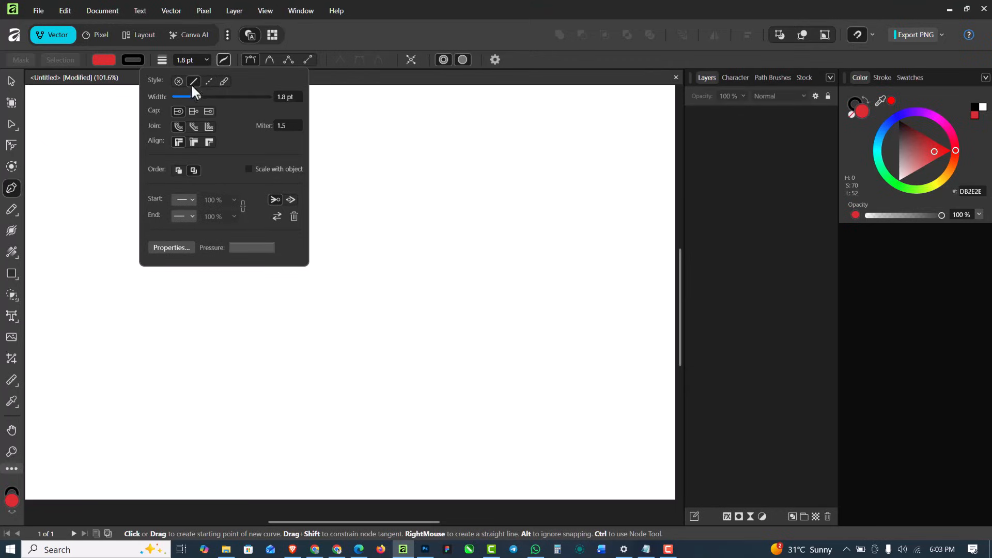
pyautogui.click(178, 111)
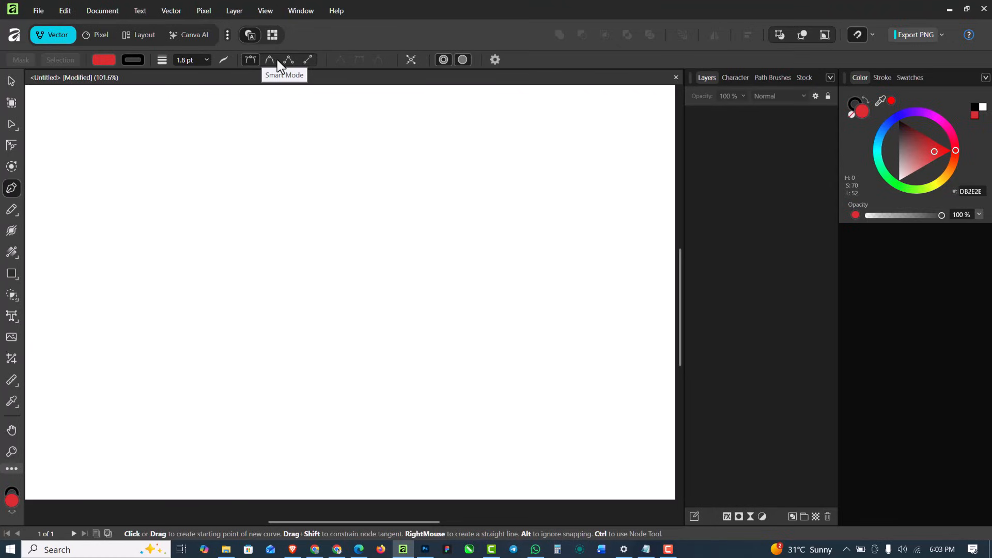
# Draw two separate, nearly horizontal lines, one below the other, with the Pen tool in Line Mode
pyautogui.click(307, 60)
pyautogui.click(160, 239)
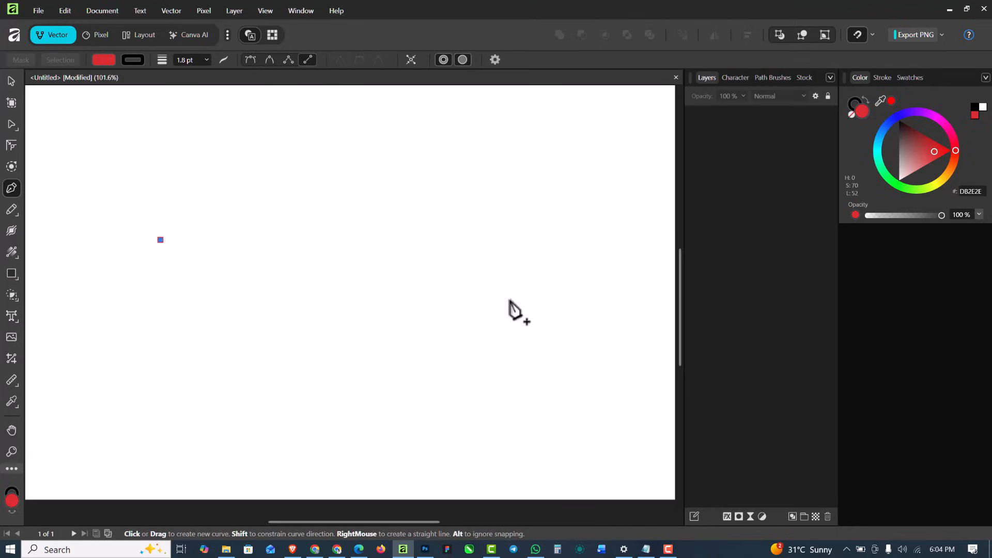
pyautogui.click(433, 240)
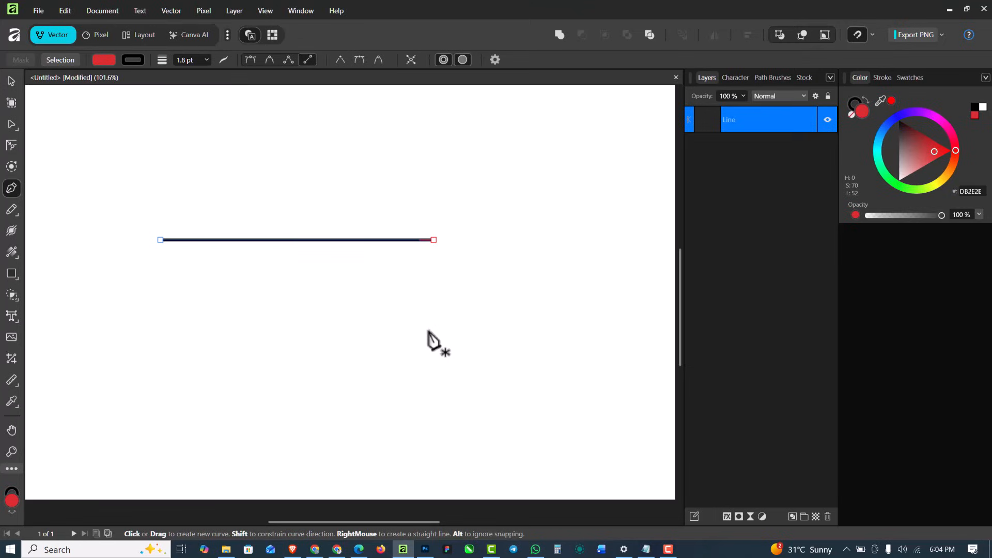
pyautogui.click(265, 306)
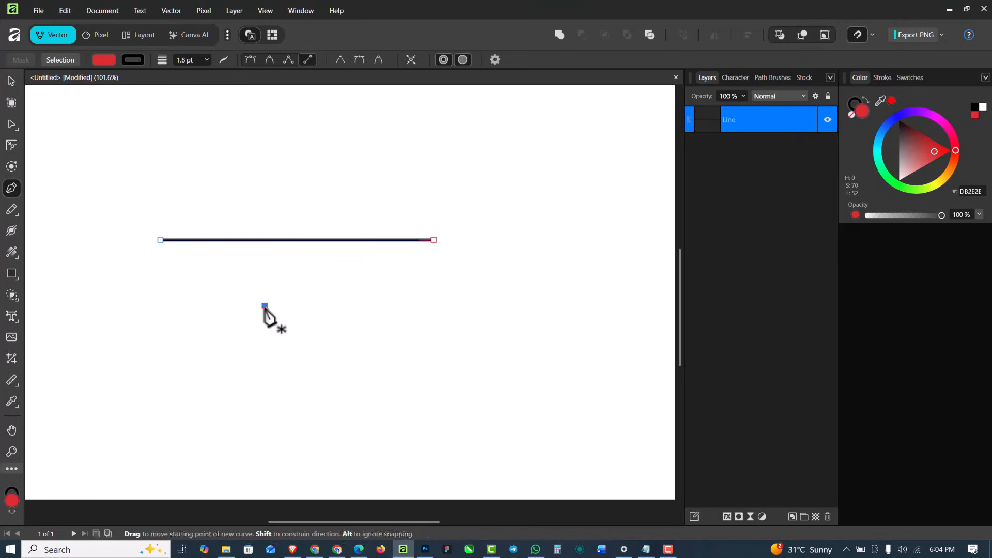
pyautogui.click(524, 304)
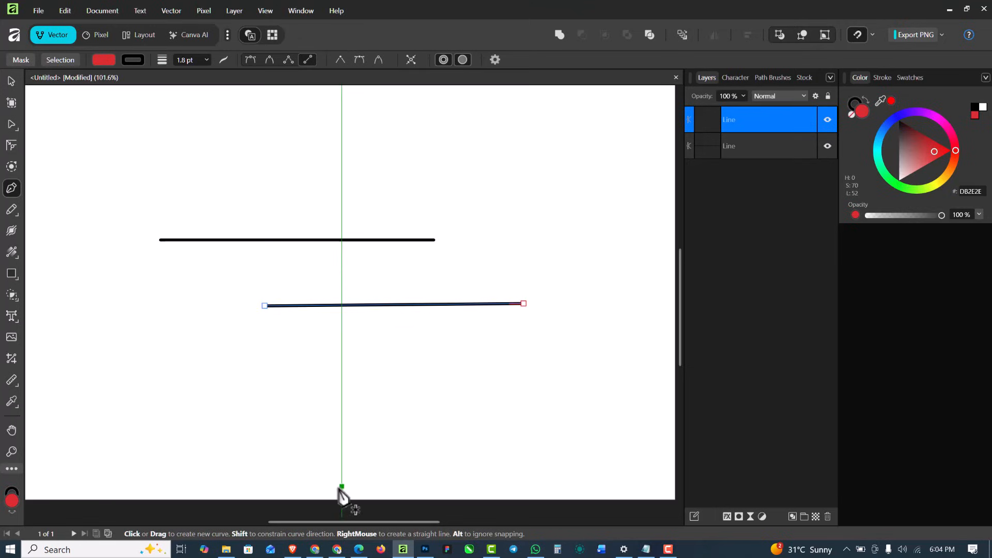
# Undo both single lines and return the Pen tool to Pen Mode
pyautogui.hotkey('ctrl', 'z')
pyautogui.hotkey('ctrl', 'z')
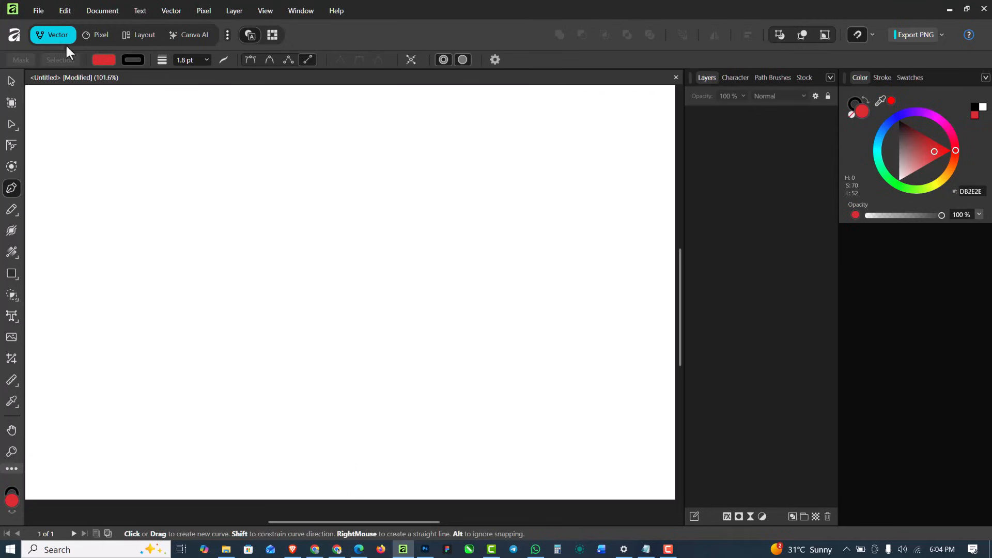
pyautogui.click(250, 59)
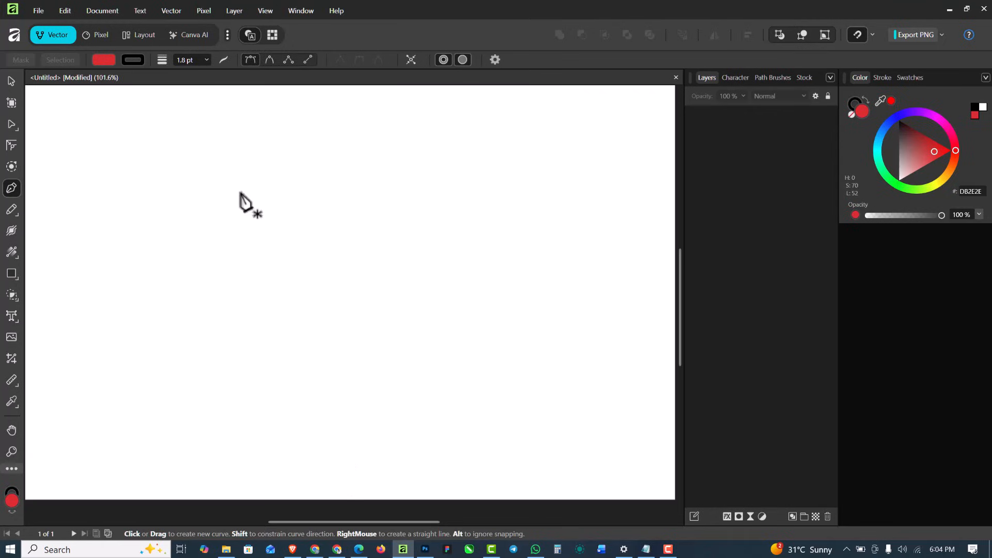
# Draw a single horizontal line as an ended open path in Pen Mode and delete it
pyautogui.click(190, 265)
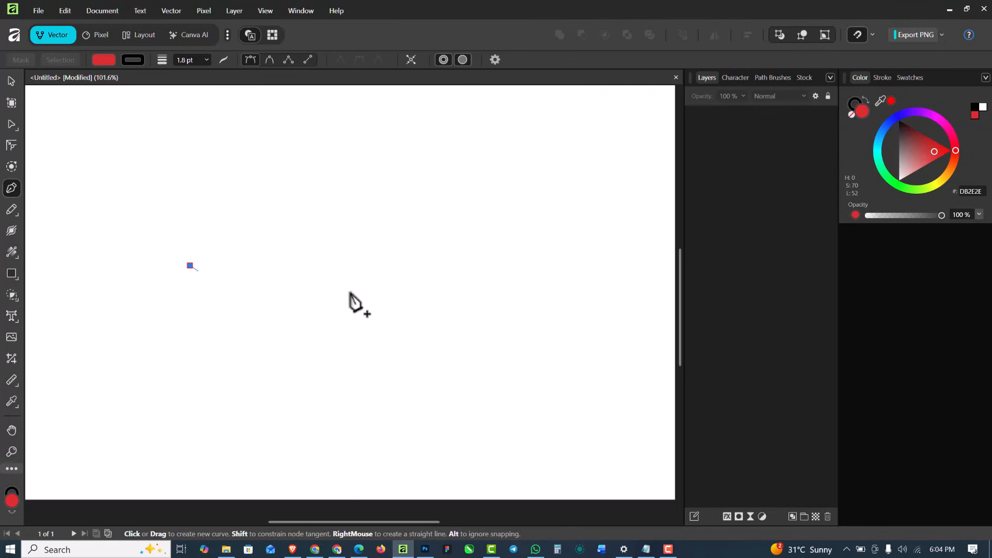
pyautogui.click(450, 268)
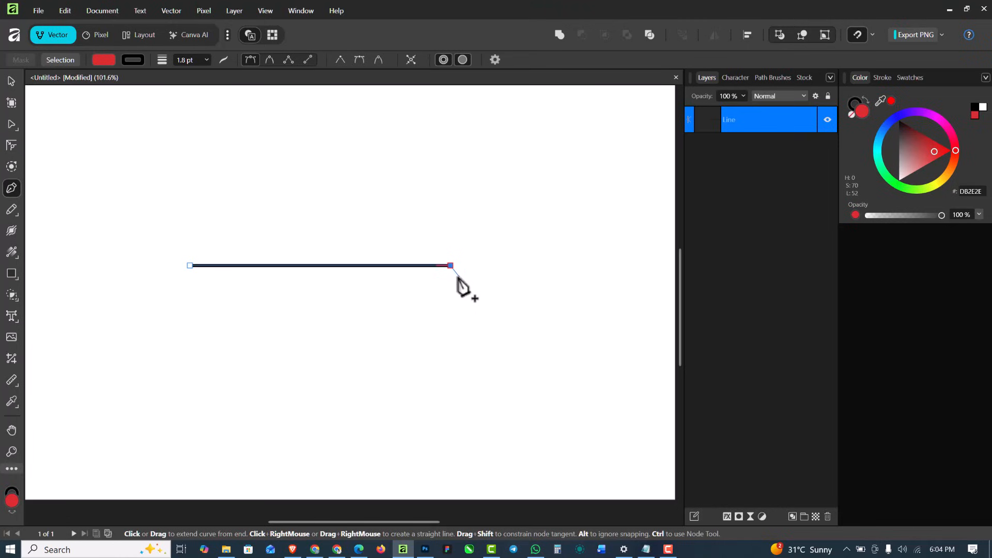
pyautogui.press('Escape')
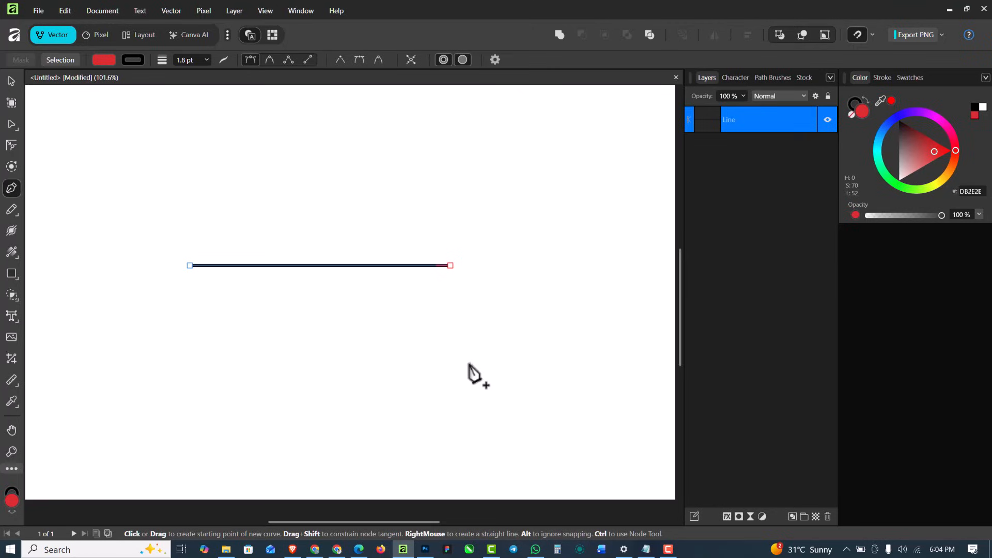
pyautogui.press('Delete')
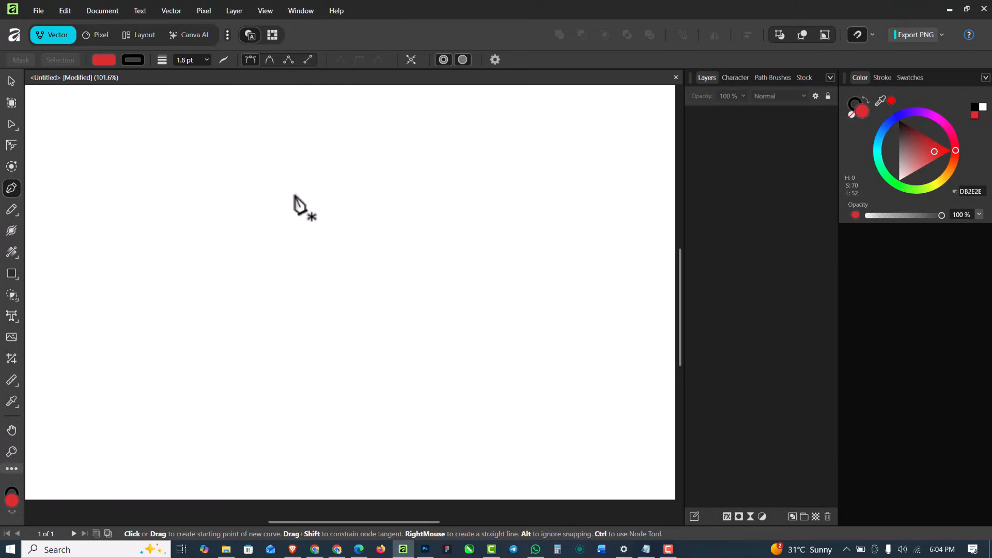
# Draw a closed triangle with a horizontal base from three straight segments and delete the finished shape
pyautogui.click(334, 158)
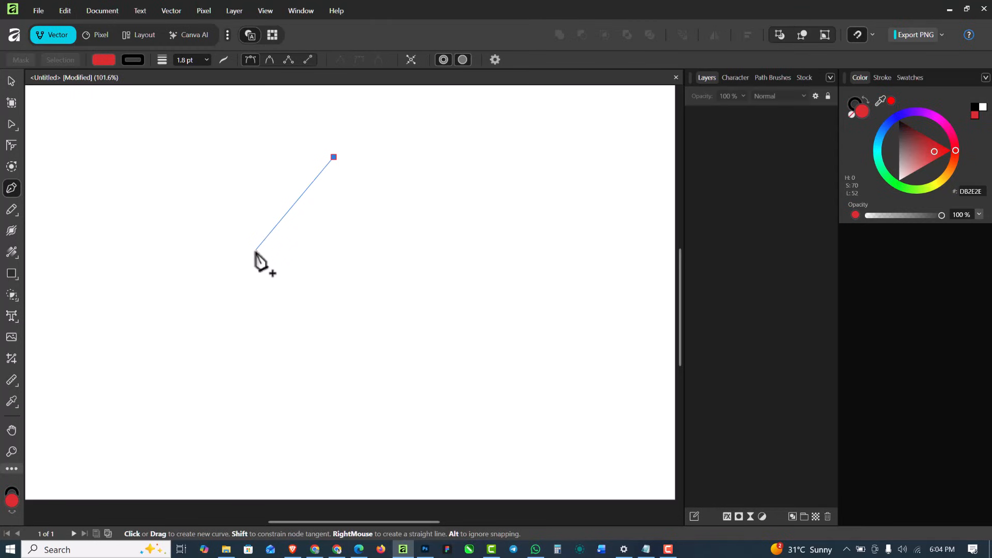
pyautogui.click(219, 338)
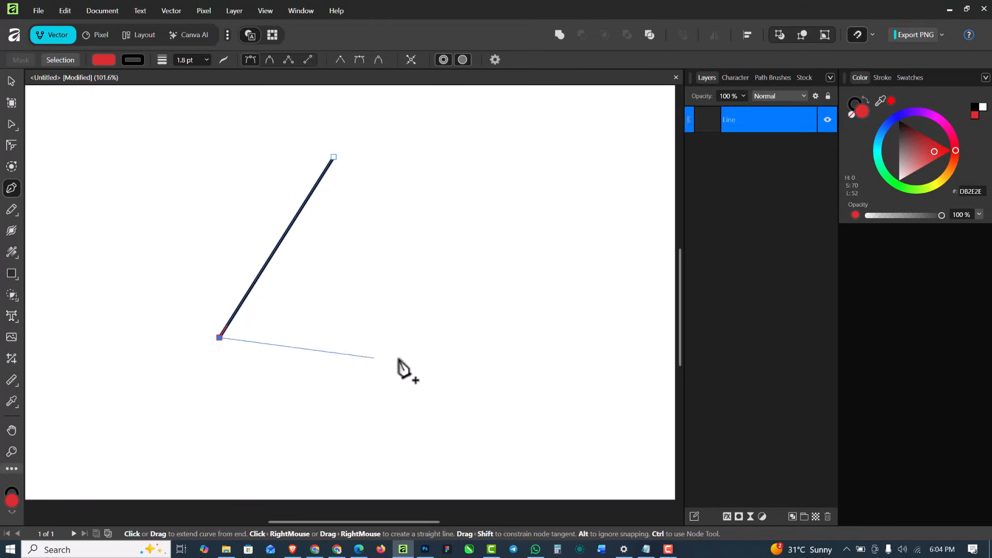
pyautogui.click(461, 337)
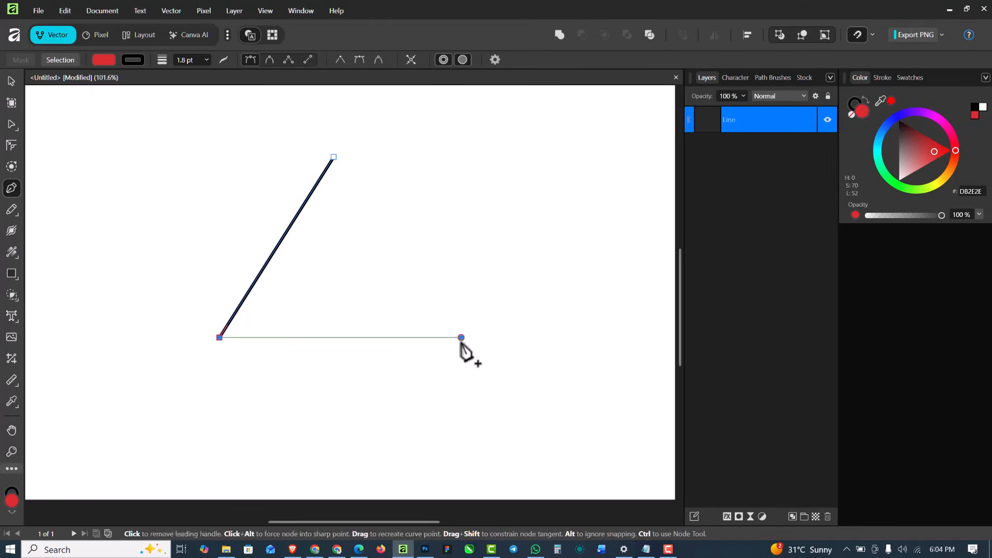
pyautogui.click(334, 158)
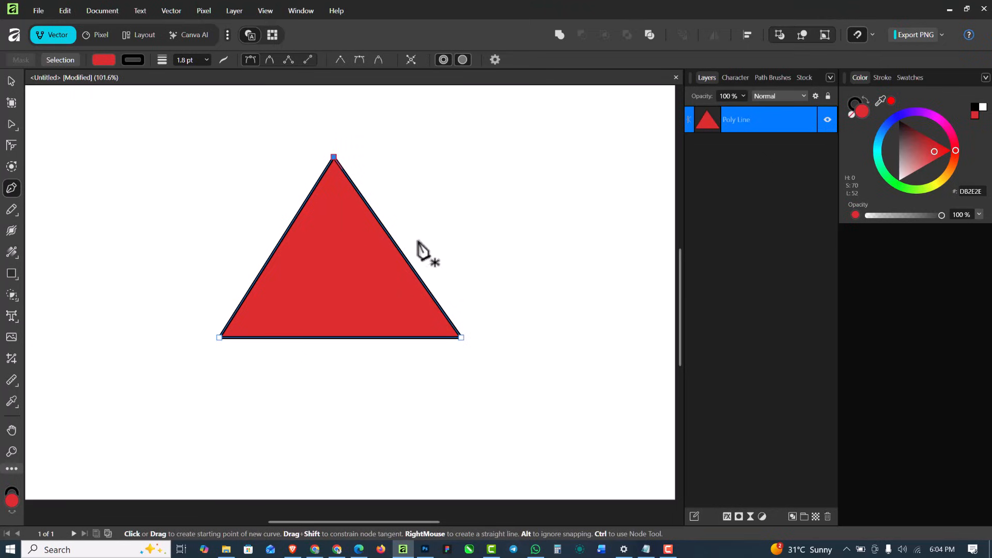
pyautogui.click(11, 78)
pyautogui.press('Delete')
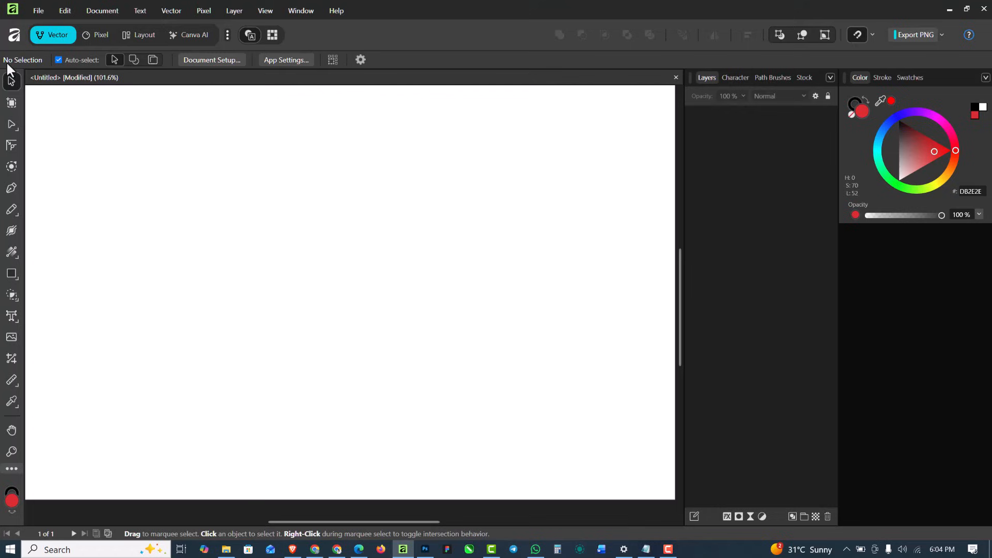
# Draw a closed shape with two straight sides and a downward-curved base, removing the curve node's leading handle before closing it
pyautogui.click(12, 188)
pyautogui.click(288, 176)
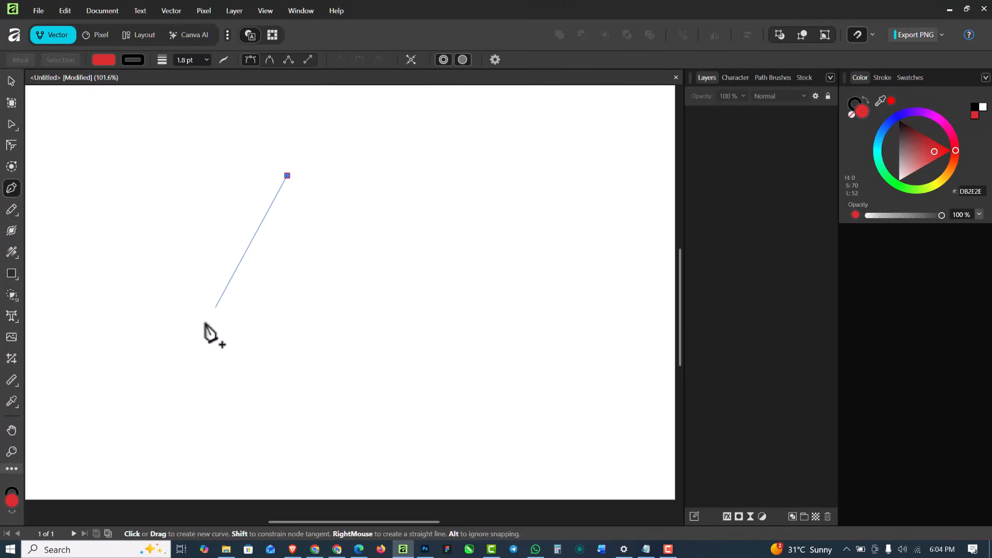
pyautogui.click(181, 354)
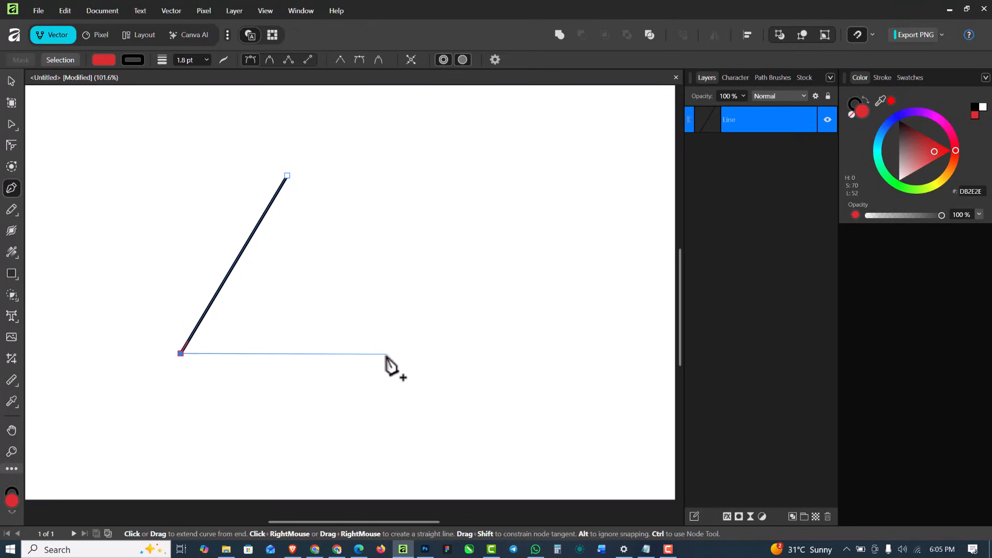
pyautogui.moveTo(387, 355); pyautogui.dragTo(505, 256)
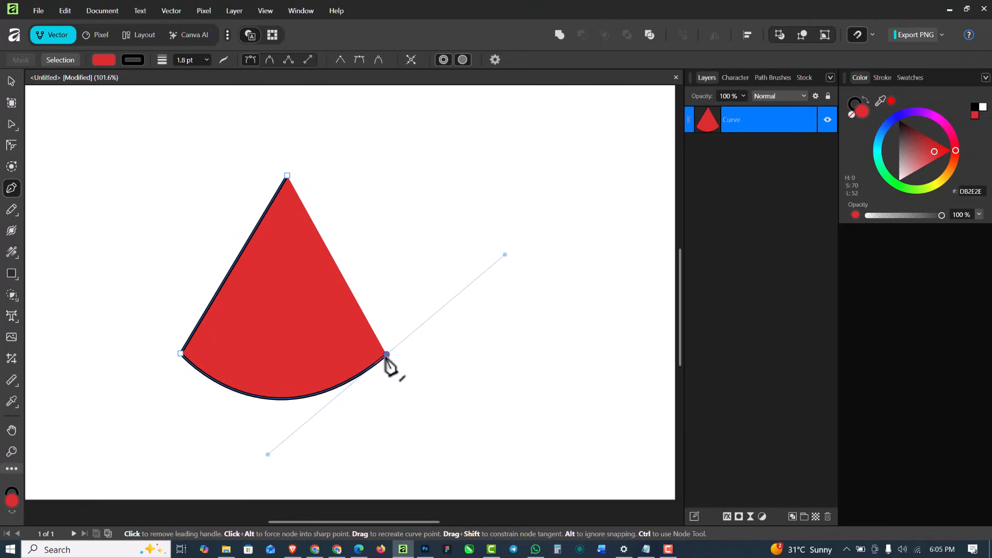
pyautogui.click(386, 356)
pyautogui.click(288, 177)
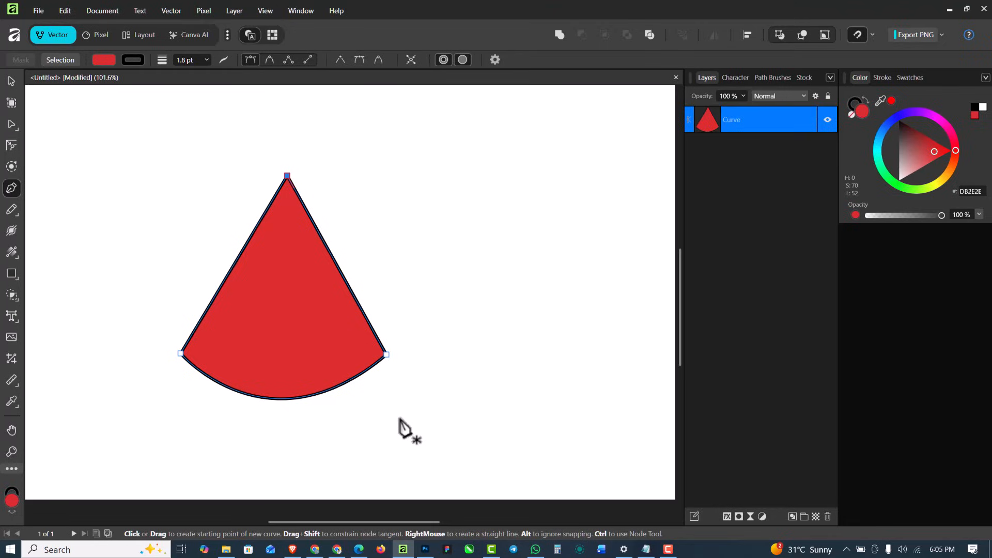
# Replace the existing shape with a closed triangle whose straight base is pulled into a downward curve before the path is closed
pyautogui.press('Delete')
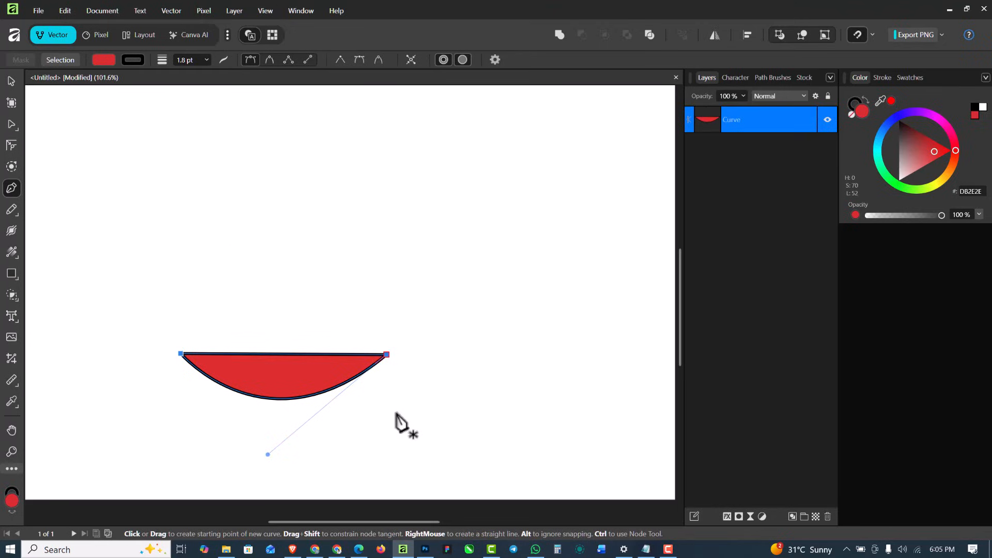
pyautogui.press('Delete')
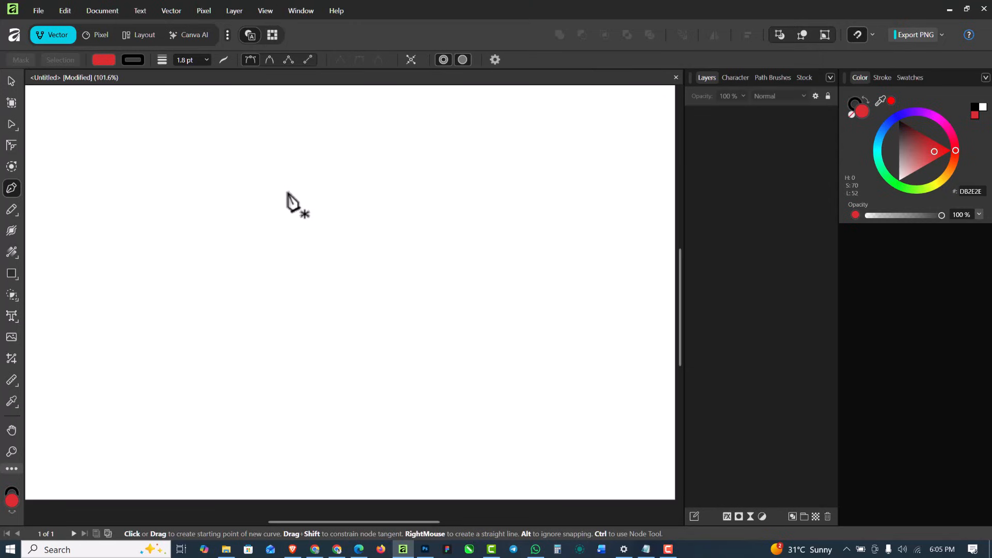
pyautogui.click(315, 185)
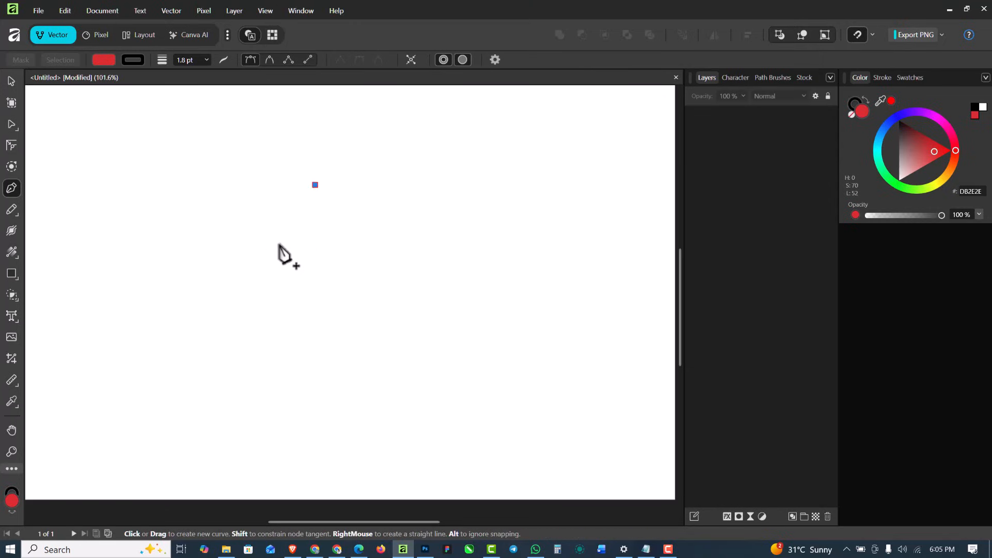
pyautogui.click(202, 378)
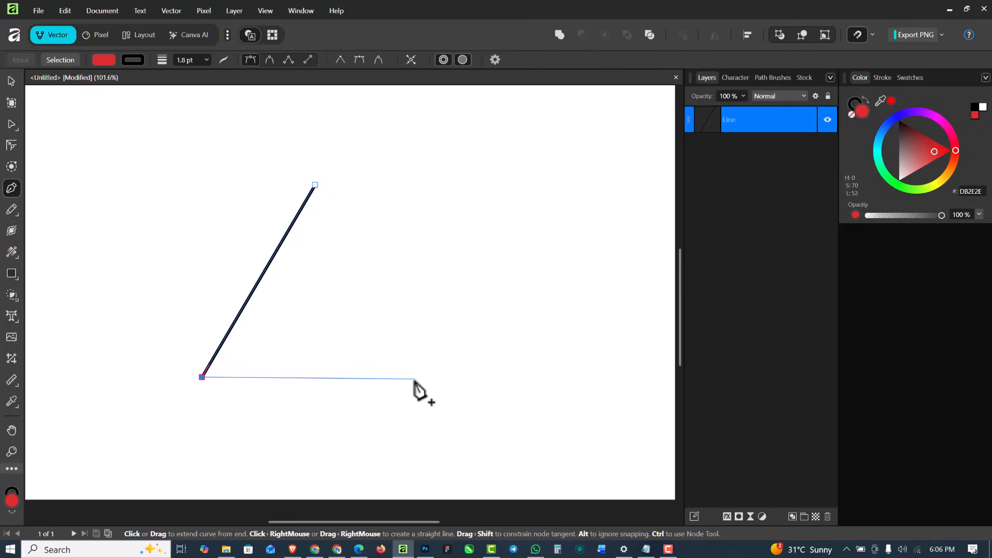
pyautogui.click(415, 379)
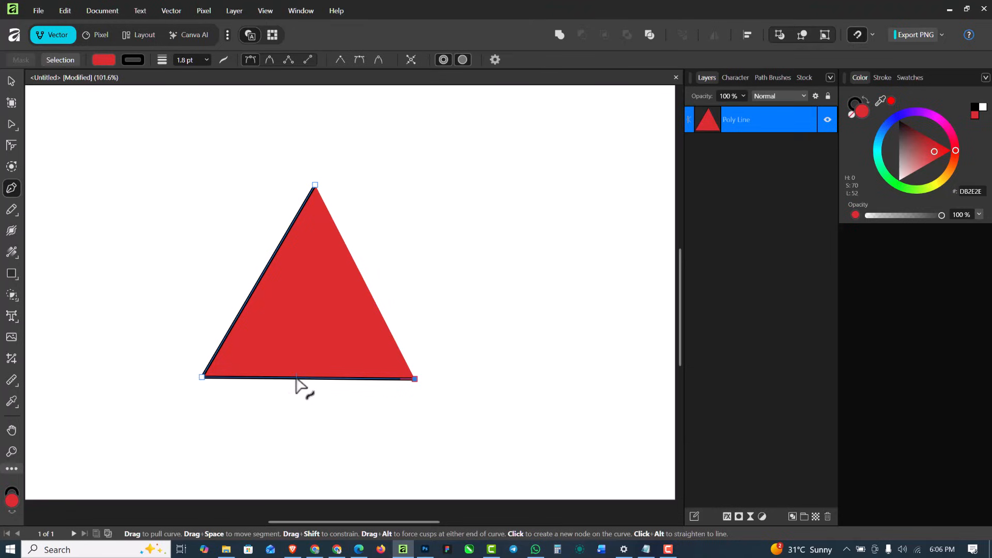
pyautogui.moveTo(296, 384); pyautogui.dragTo(304, 420)
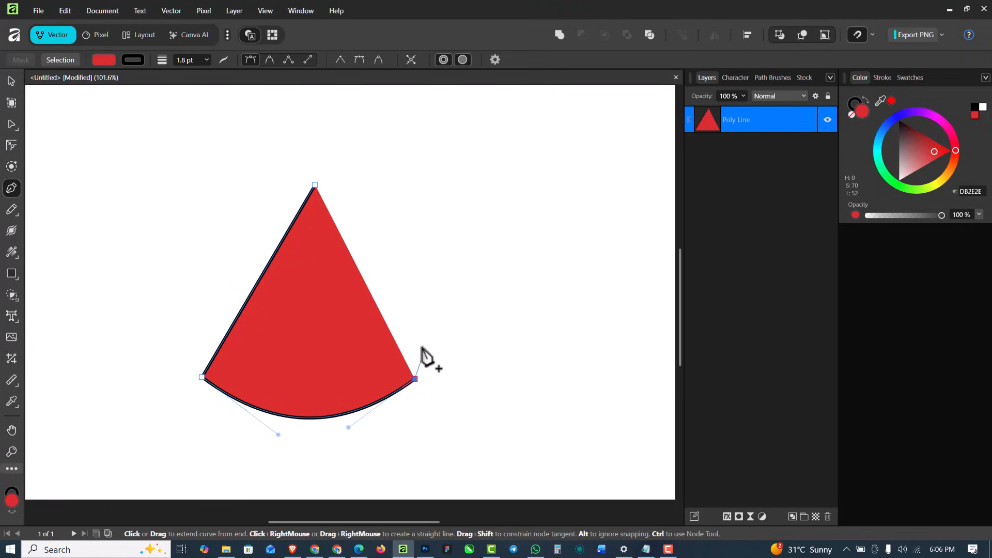
pyautogui.click(316, 185)
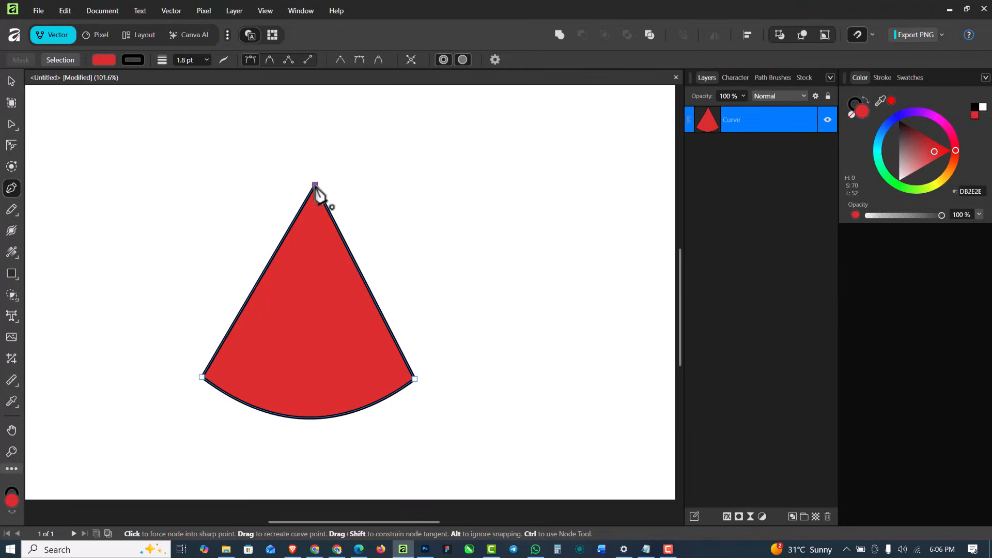
# Replace the curved-base triangle with a closed four-sided shape, bending its second segment inward before adding the remaining straight sides
pyautogui.press('Delete')
pyautogui.press('Delete')
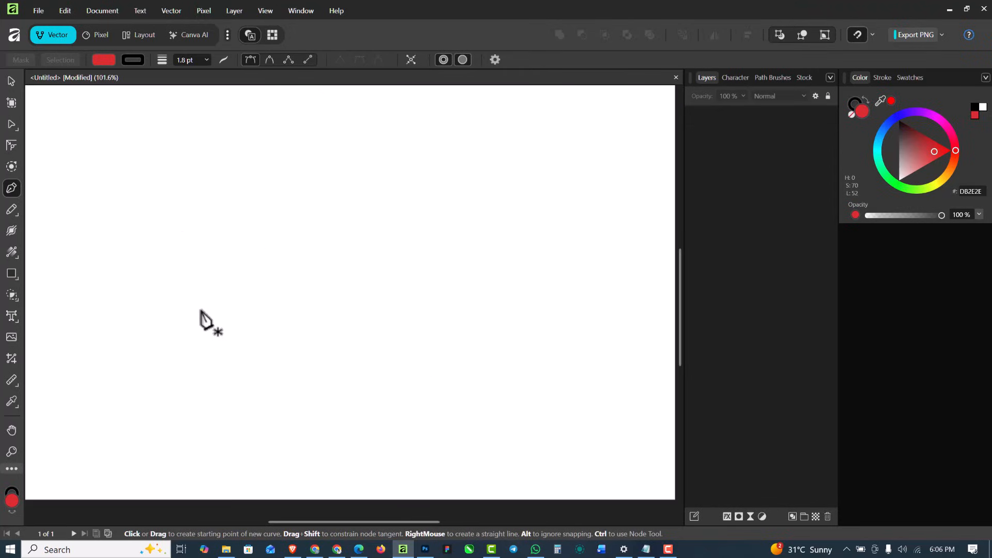
pyautogui.click(156, 286)
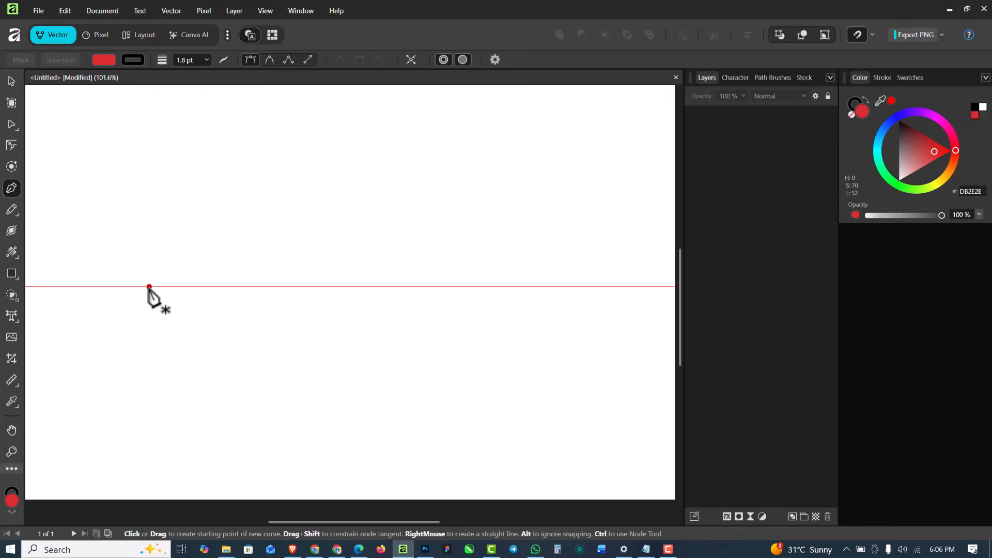
pyautogui.click(149, 287)
pyautogui.click(335, 248)
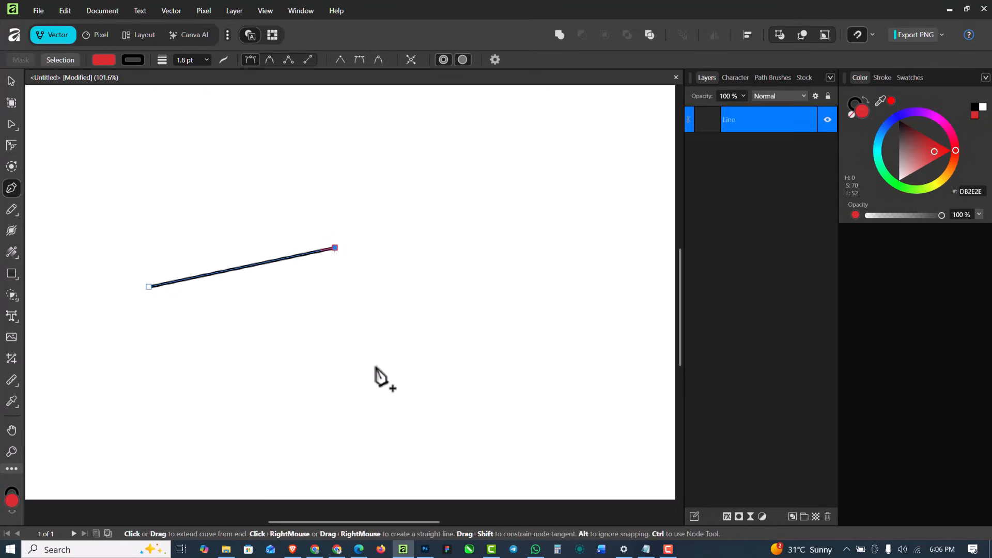
pyautogui.click(419, 375)
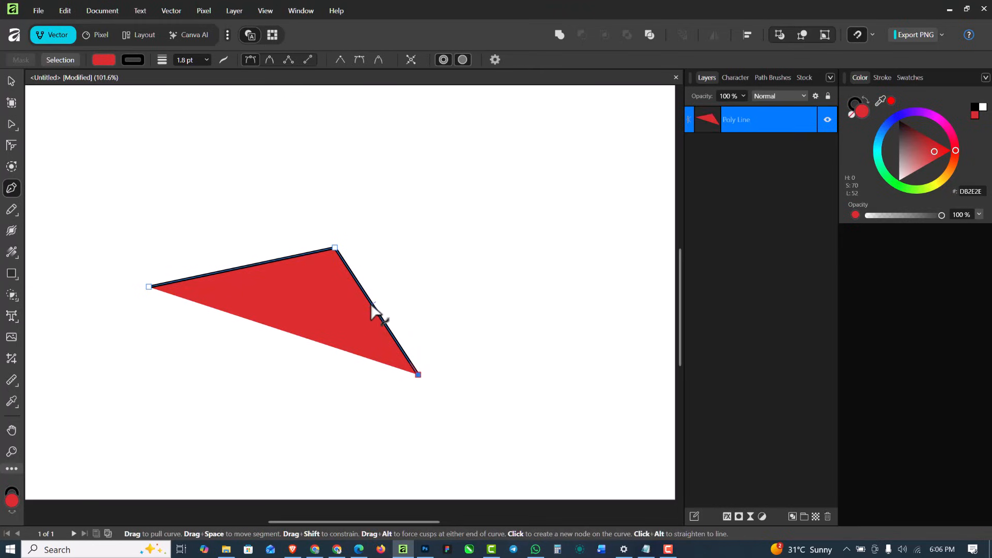
pyautogui.moveTo(371, 303); pyautogui.dragTo(341, 329)
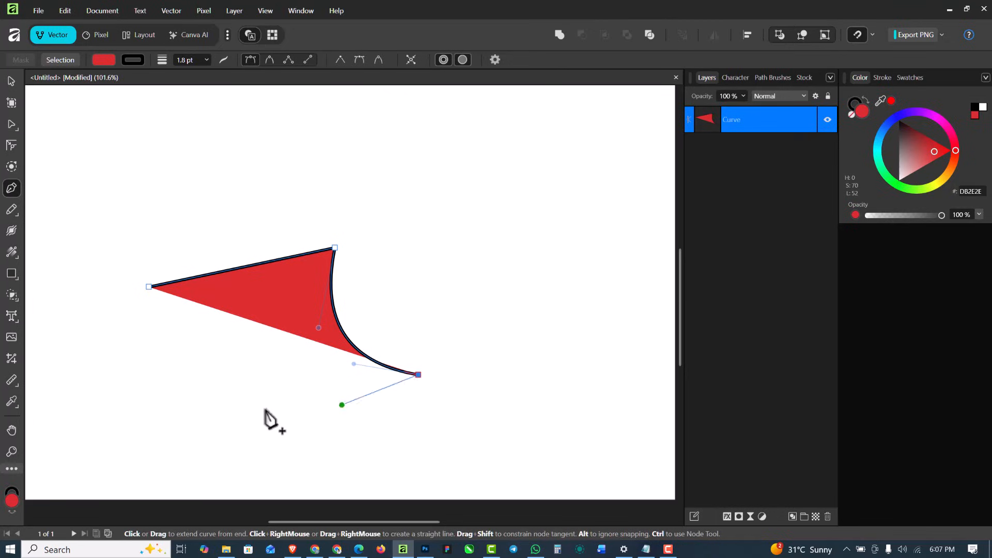
pyautogui.click(177, 427)
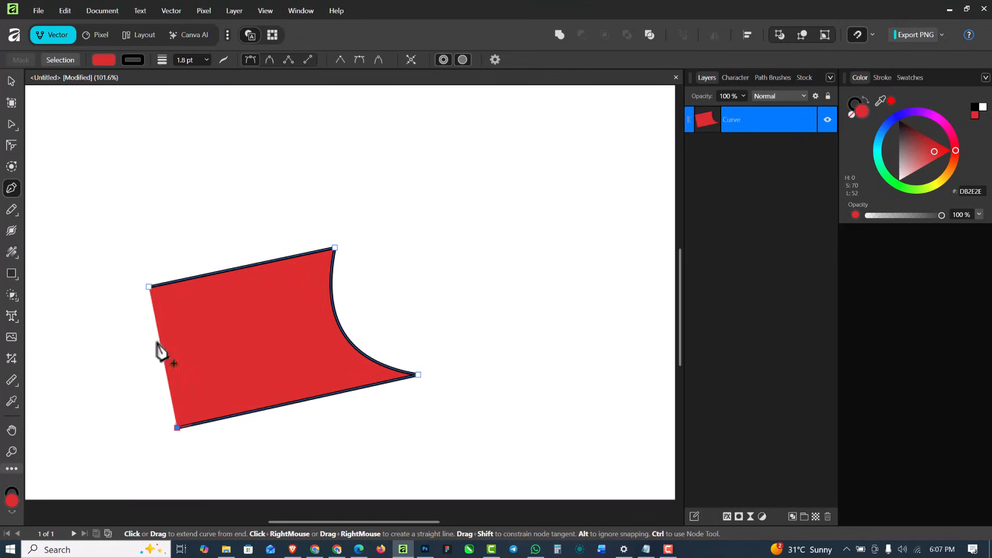
pyautogui.click(150, 288)
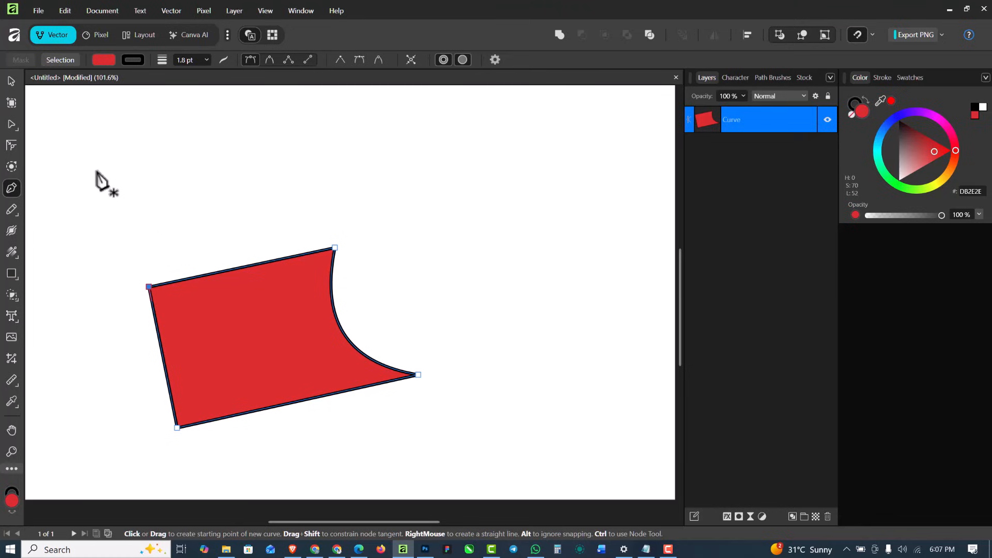
# Switch to the Move Tool, open the stroke settings and delete the four-sided shape from the page
pyautogui.click(8, 123)
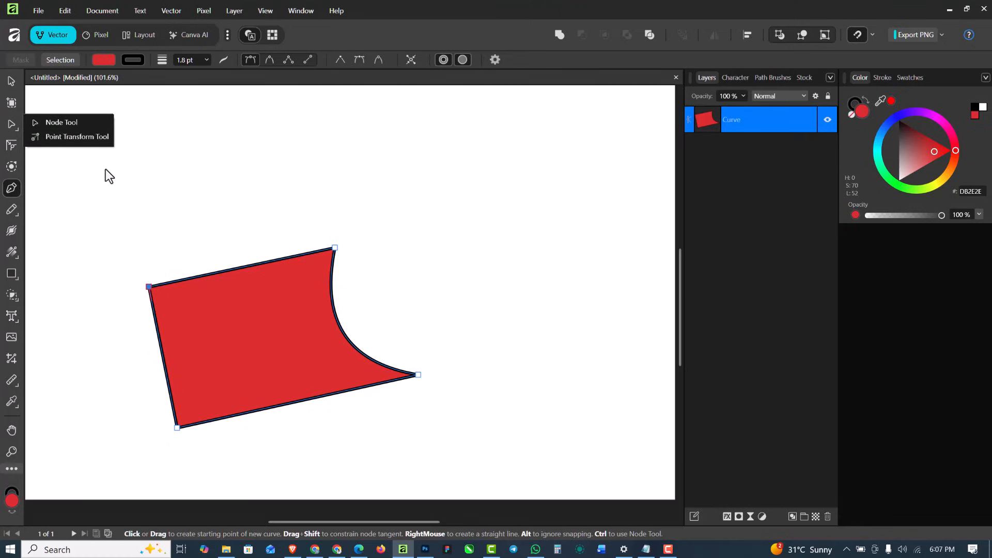
pyautogui.press('v')
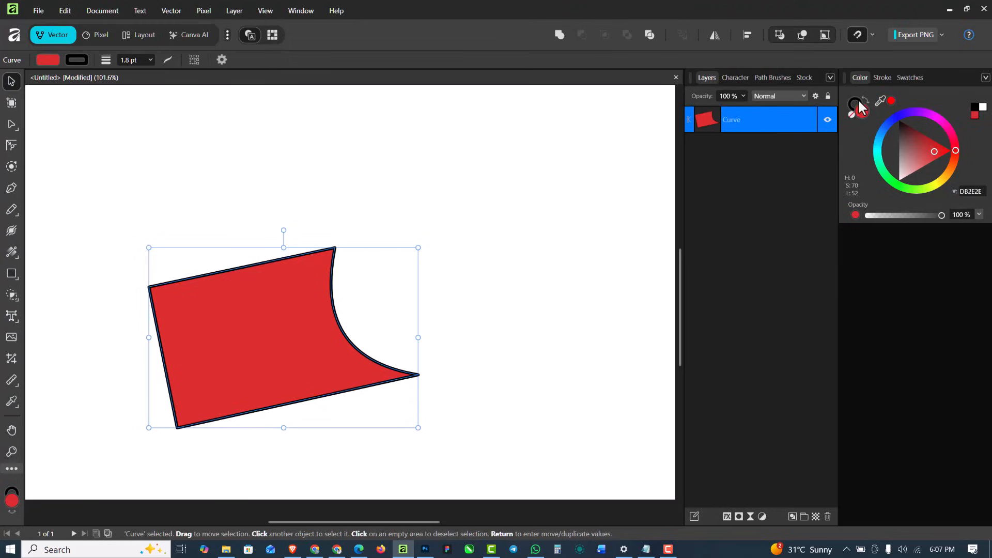
pyautogui.click(881, 78)
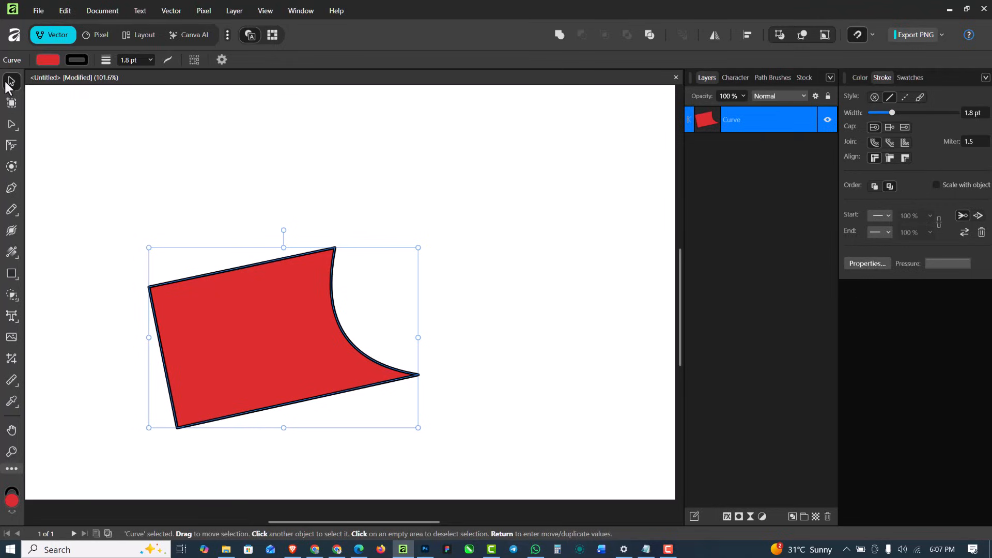
pyautogui.press('Delete')
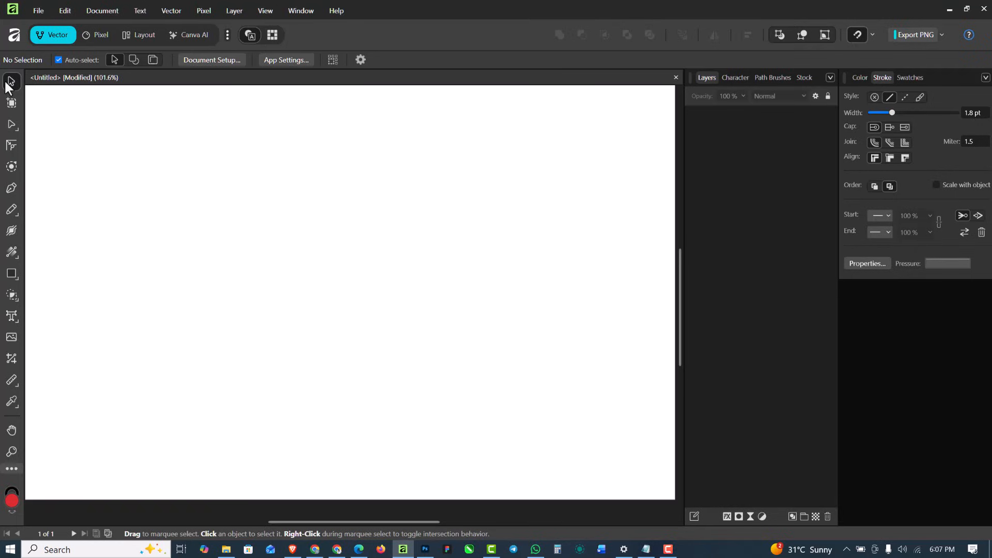
# Switch to File Explorer and place the R house logo image from the PEN TOOL folder onto the blank page
pyautogui.click(226, 549)
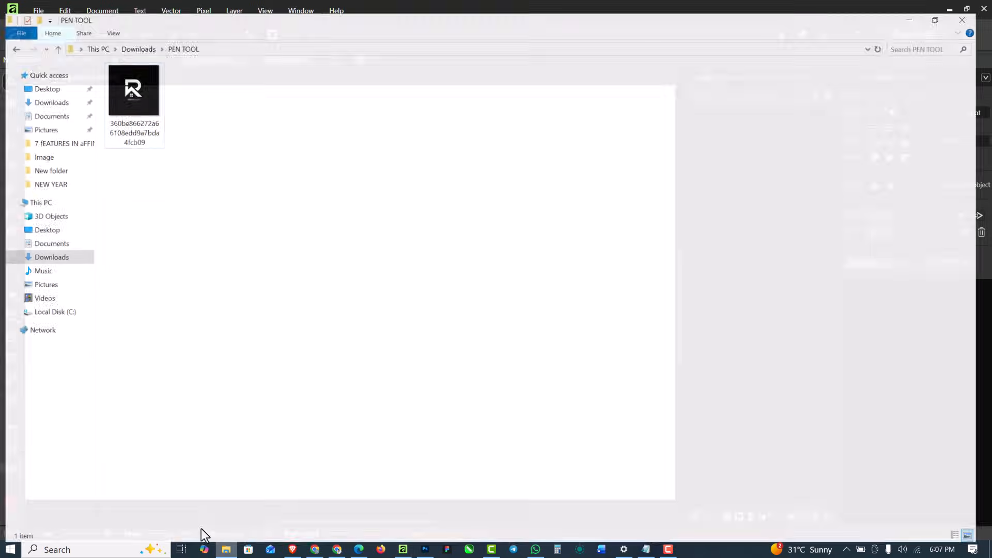
pyautogui.moveTo(129, 79); pyautogui.dragTo(324, 292)
pyautogui.scroll(3, 319, 238)
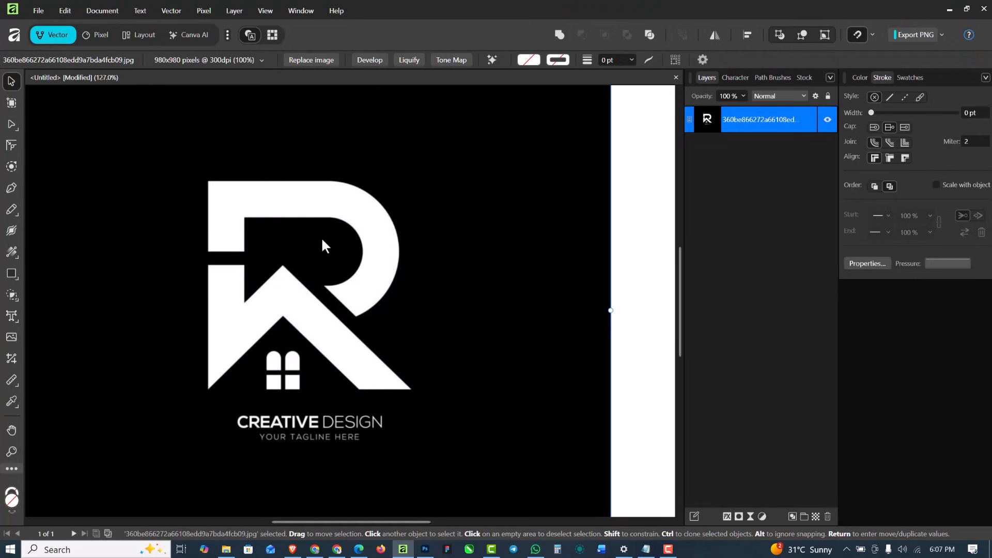
pyautogui.scroll(-6, 321, 236)
pyautogui.scroll(3, 330, 159)
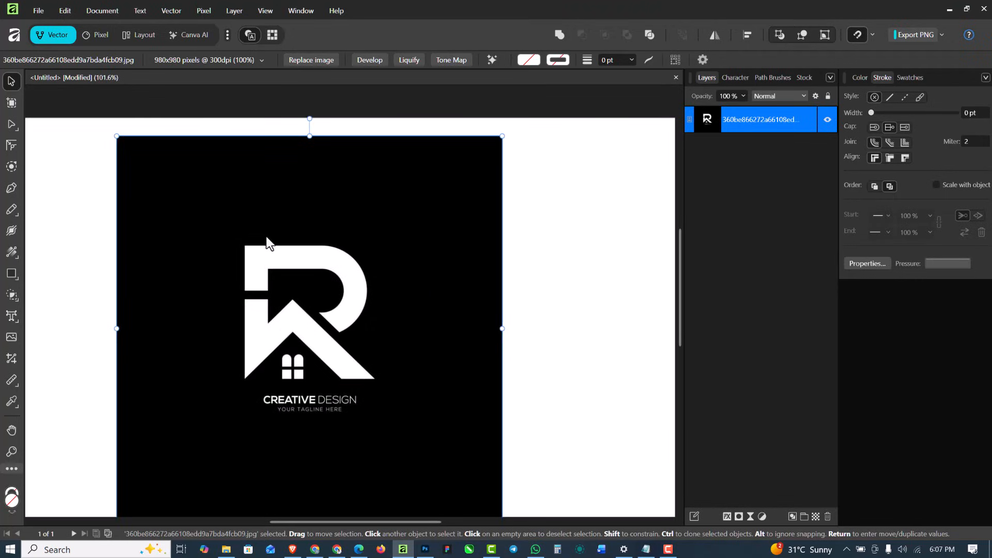
pyautogui.scroll(-3, 265, 231)
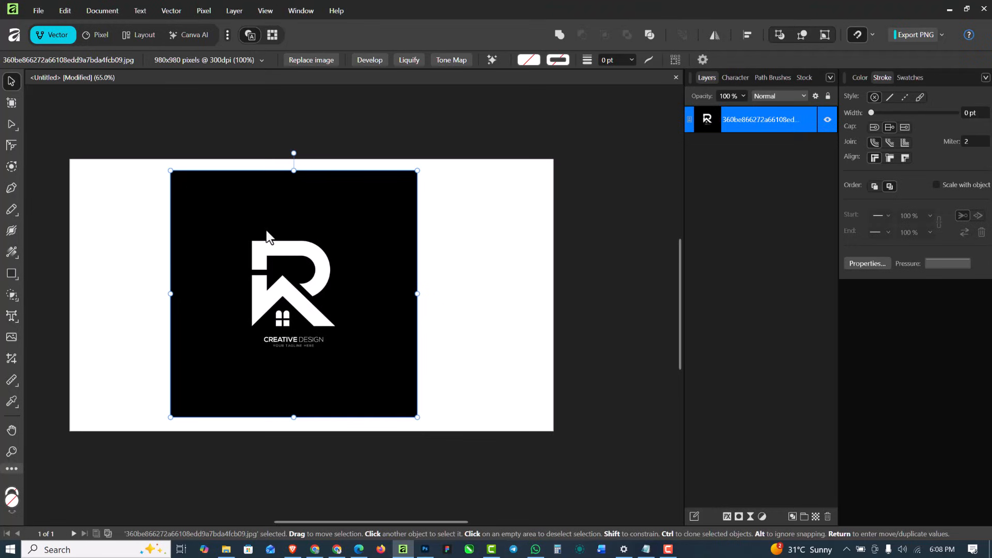
pyautogui.scroll(4, 262, 252)
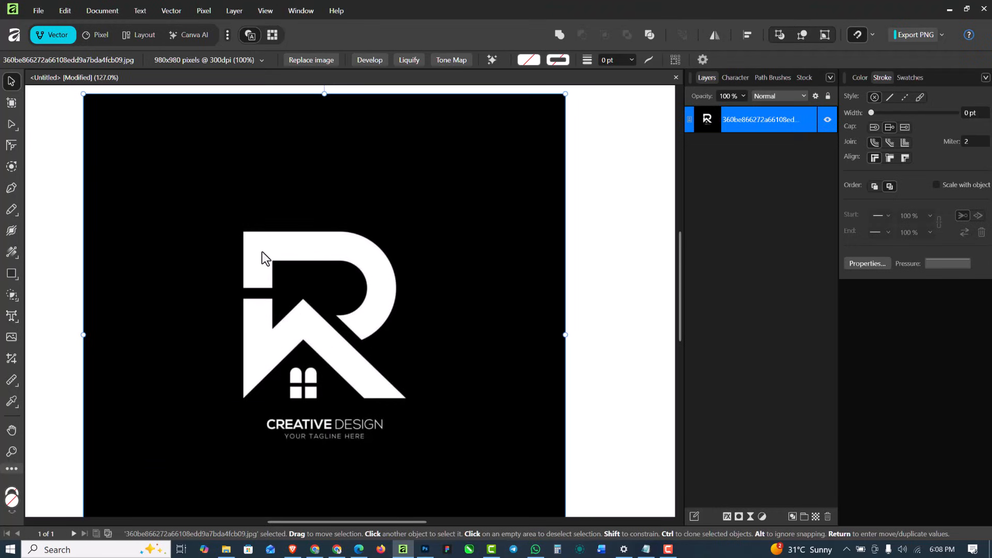
pyautogui.scroll(-2, 264, 253)
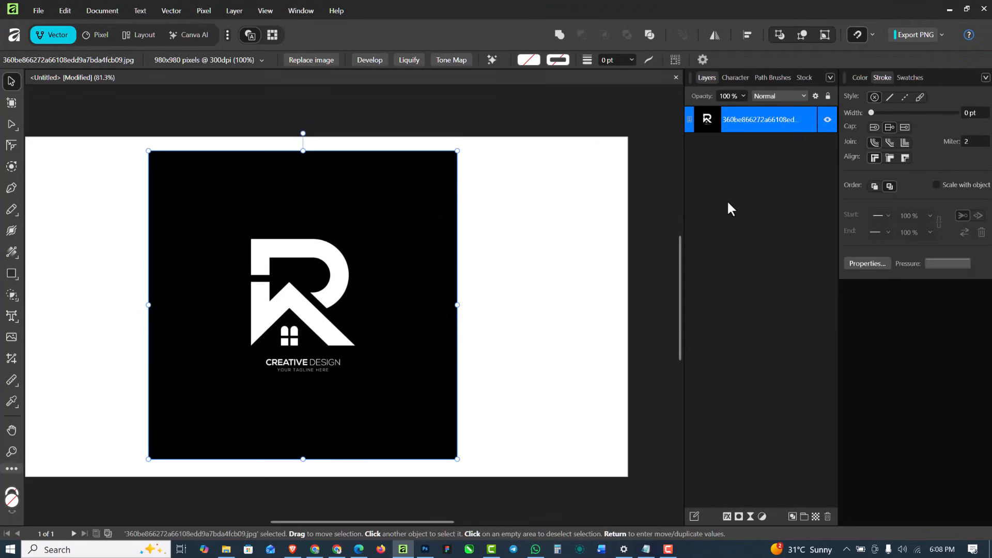
# Lower the placed logo image's layer opacity to 25%
pyautogui.click(746, 95)
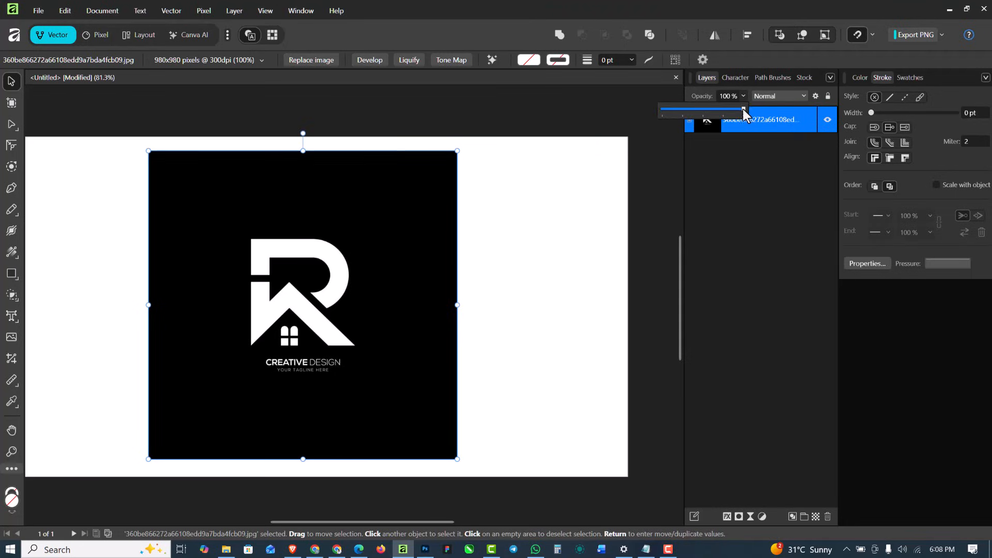
pyautogui.moveTo(743, 109); pyautogui.dragTo(683, 115)
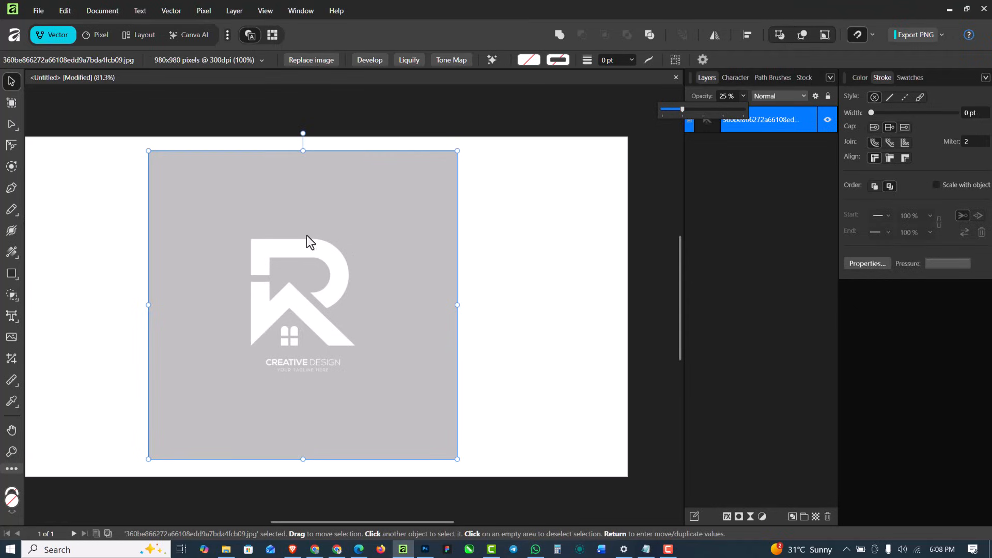
pyautogui.scroll(3, 306, 236)
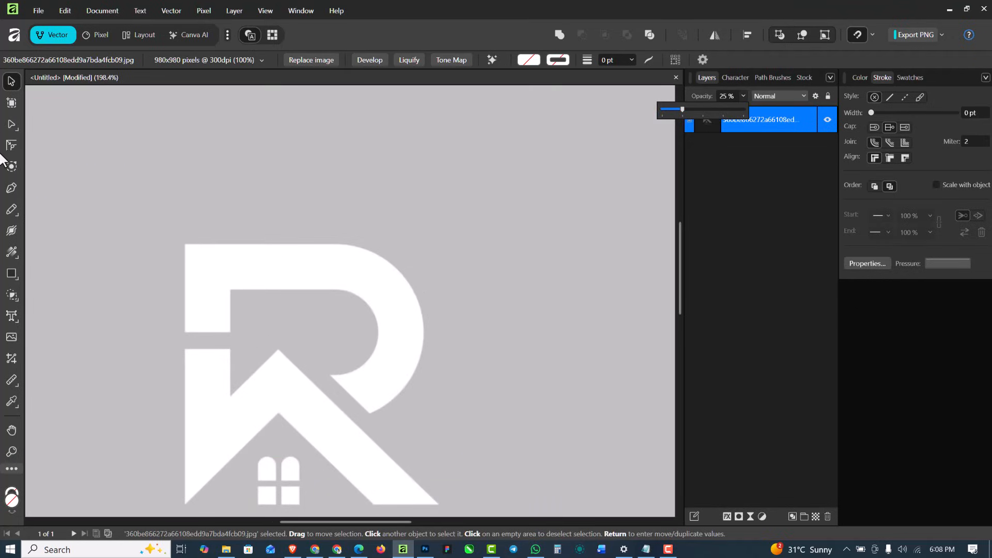
# Activate the Pen tool with a solid black stroke 1.6 pt wide
pyautogui.click(11, 188)
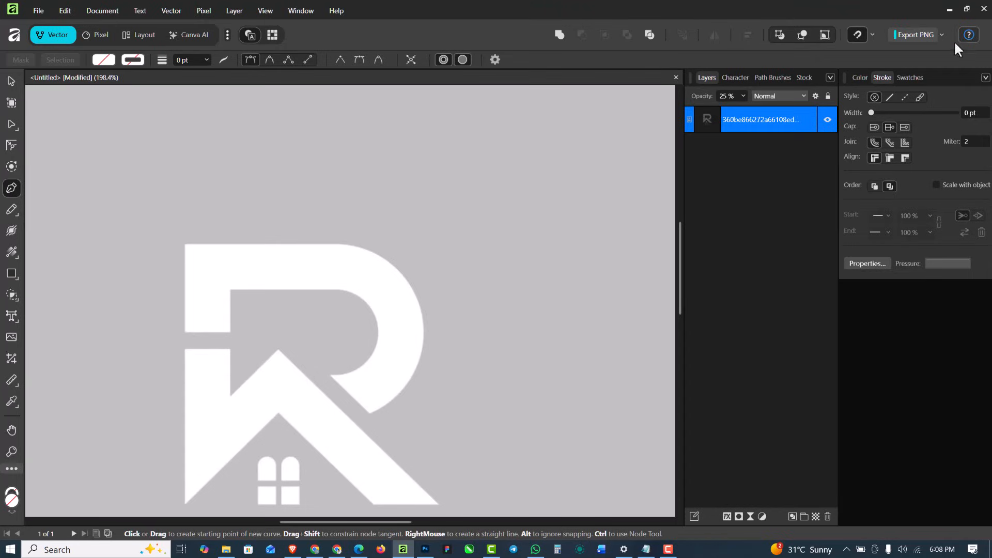
pyautogui.click(887, 97)
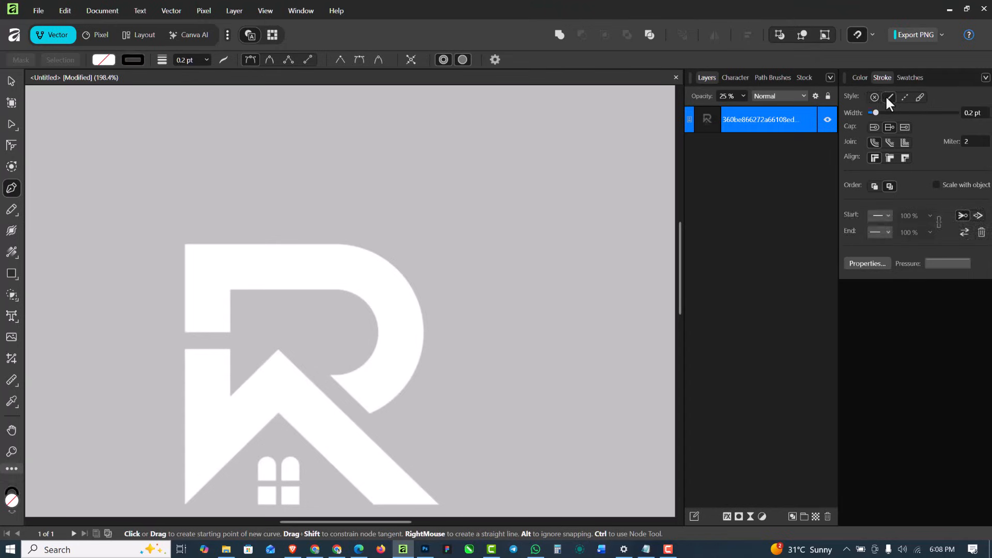
pyautogui.click(128, 61)
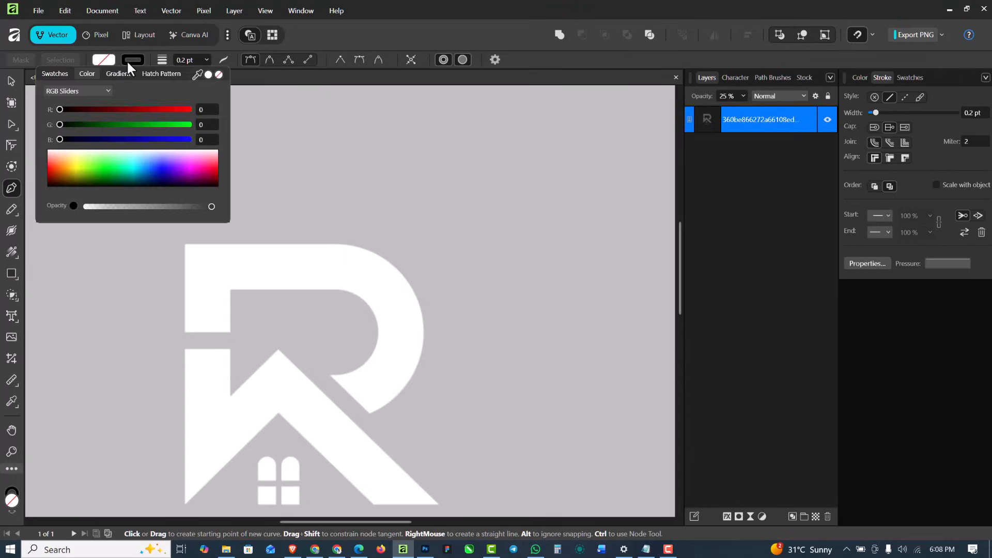
pyautogui.click(139, 60)
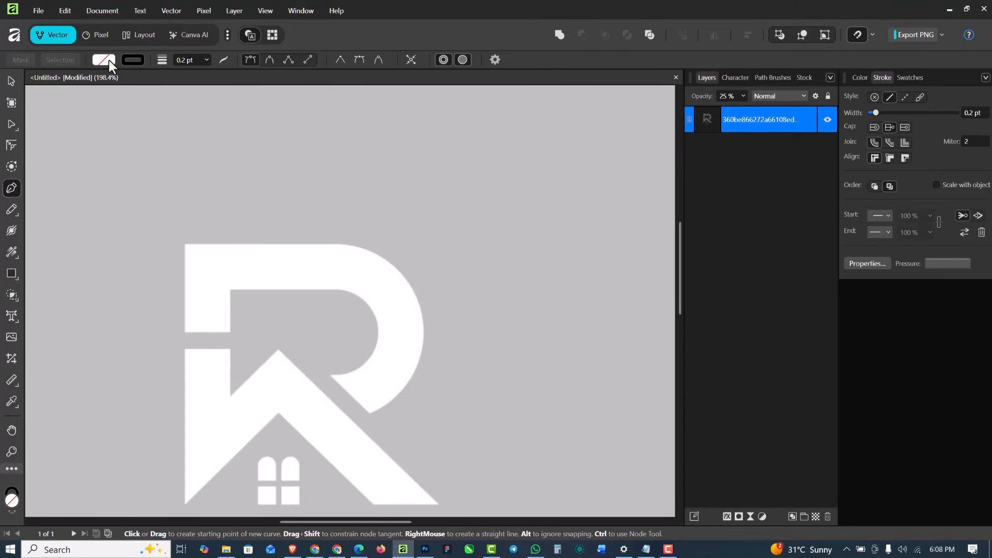
pyautogui.click(206, 60)
pyautogui.moveTo(209, 73); pyautogui.dragTo(224, 71)
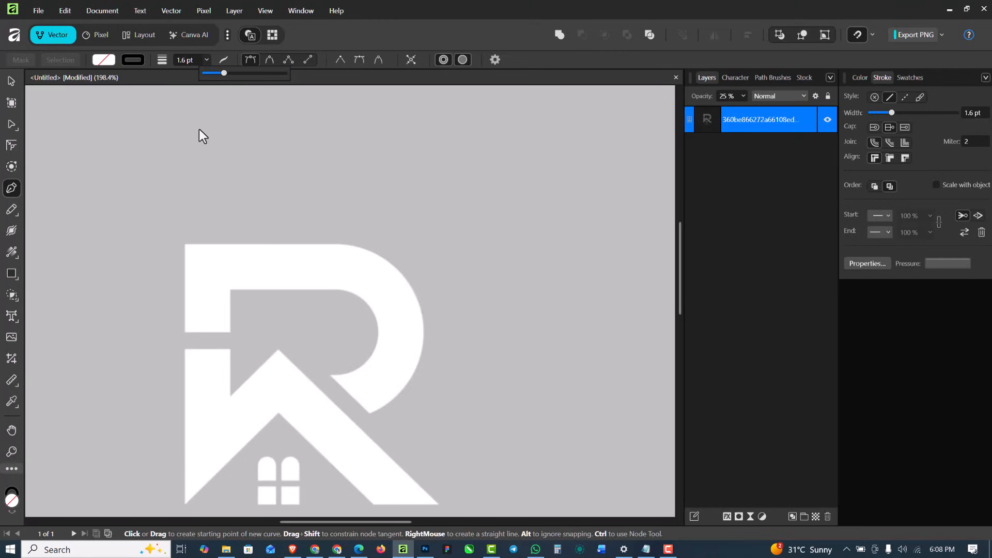
# Draw a test path of two straight segments above the logo to check stroke and fill, and undo it
pyautogui.click(268, 185)
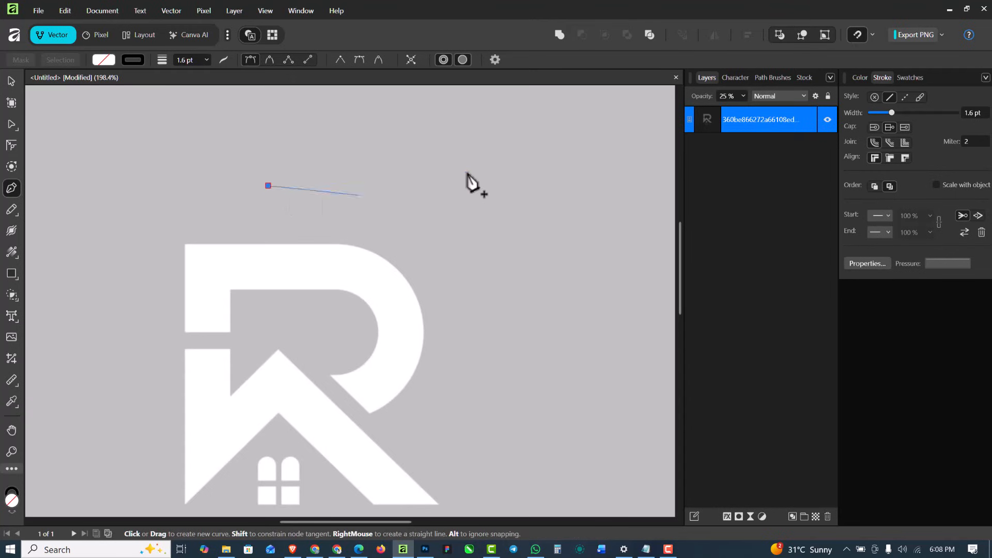
pyautogui.click(467, 171)
pyautogui.click(503, 298)
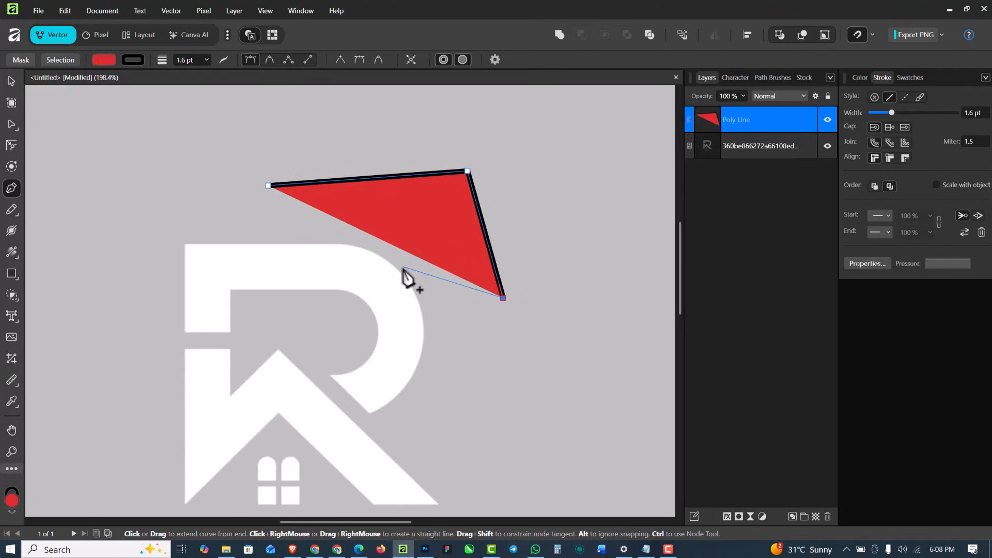
pyautogui.hotkey('ctrl', 'z')
pyautogui.hotkey('ctrl', 'z')
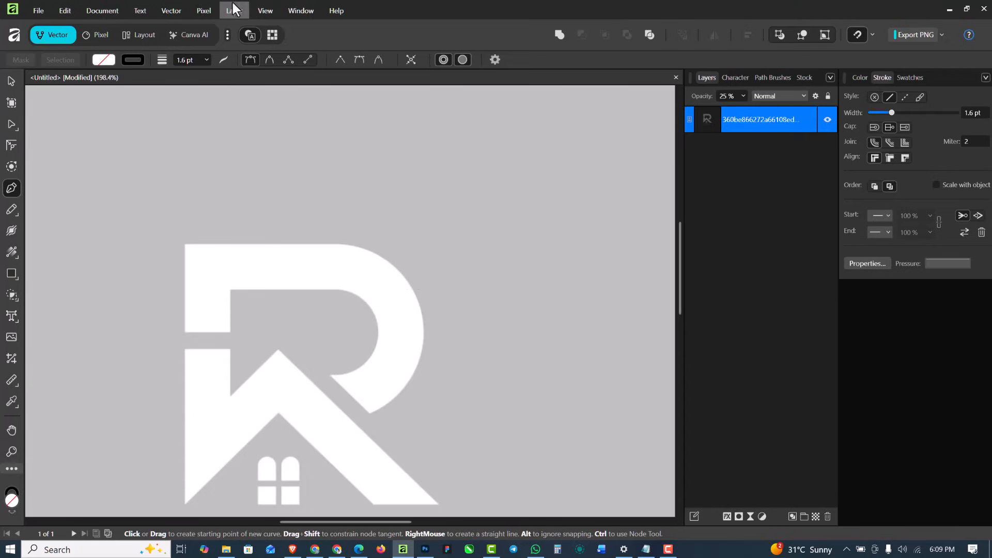
# Trace the R's upper shape with straight segments from its upper-left corner, around the stem's foot and along the inner edge to the curve's start
pyautogui.click(103, 59)
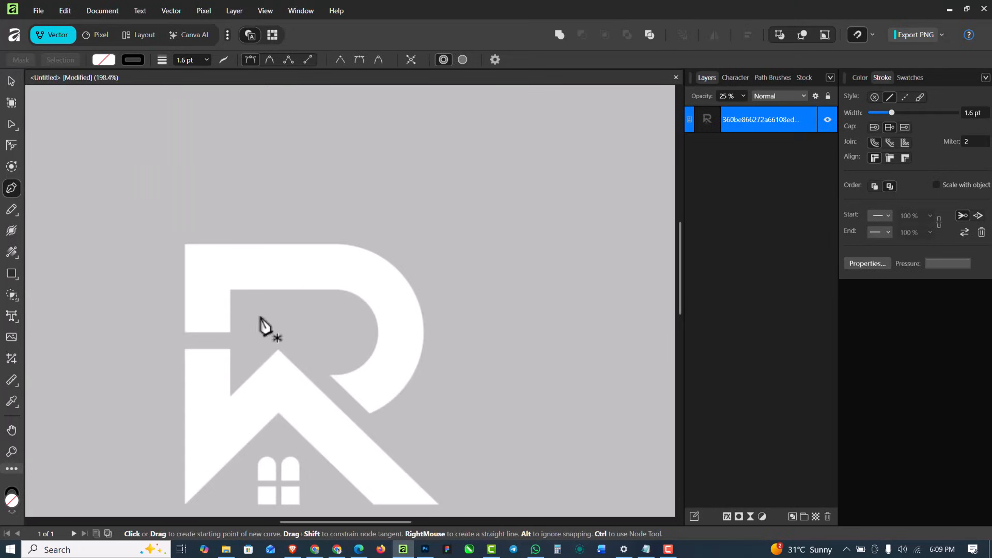
pyautogui.click(185, 243)
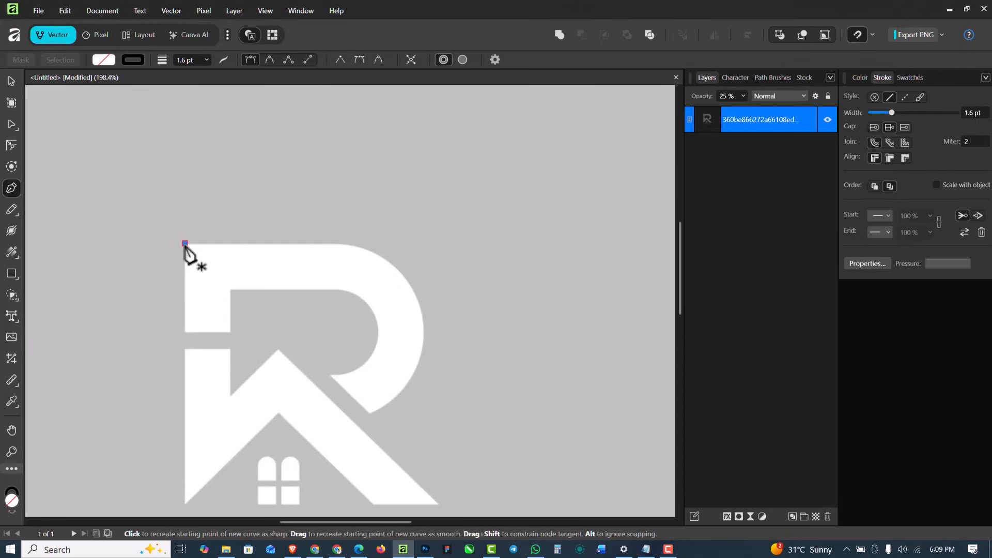
pyautogui.scroll(4, 186, 327)
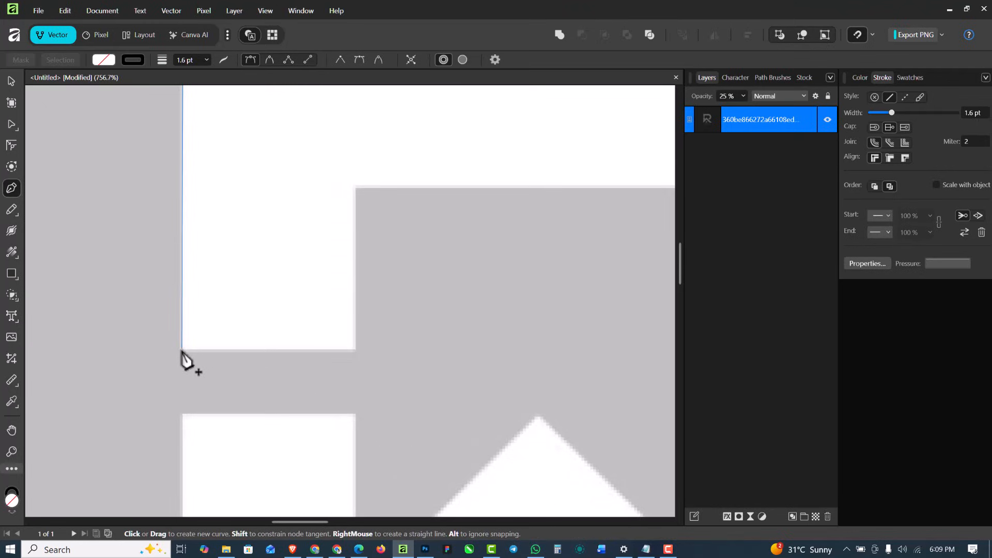
pyautogui.click(182, 350)
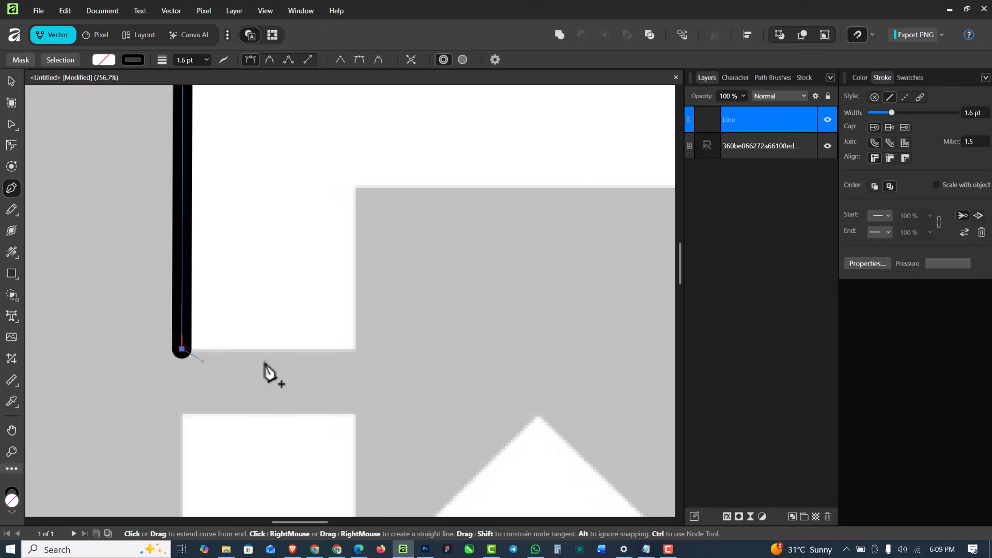
pyautogui.scroll(-4, 253, 339)
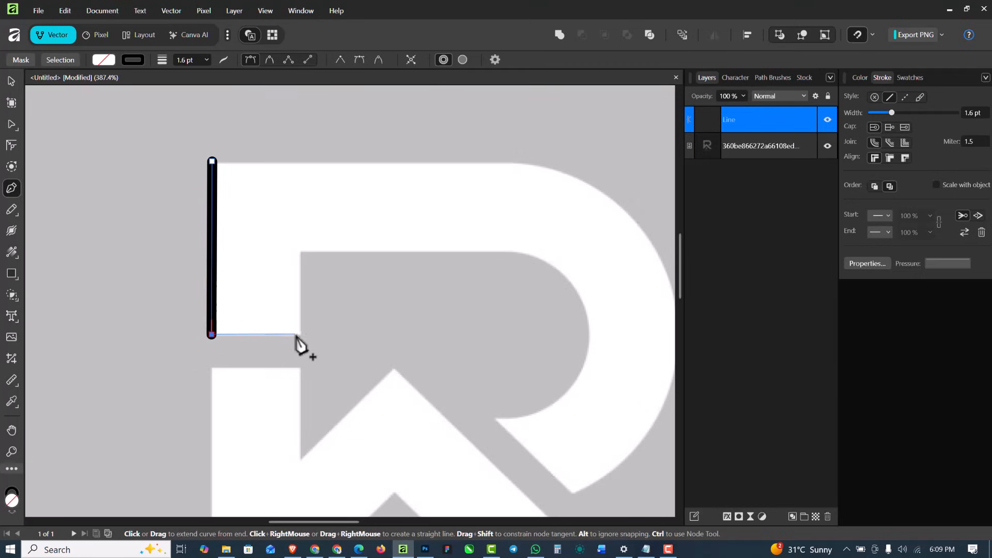
pyautogui.click(299, 335)
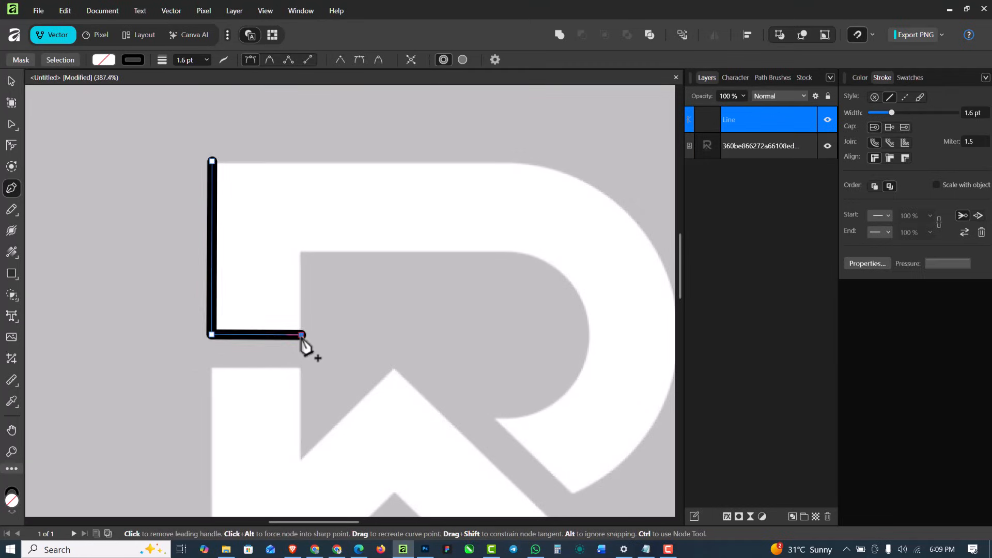
pyautogui.scroll(2, 305, 258)
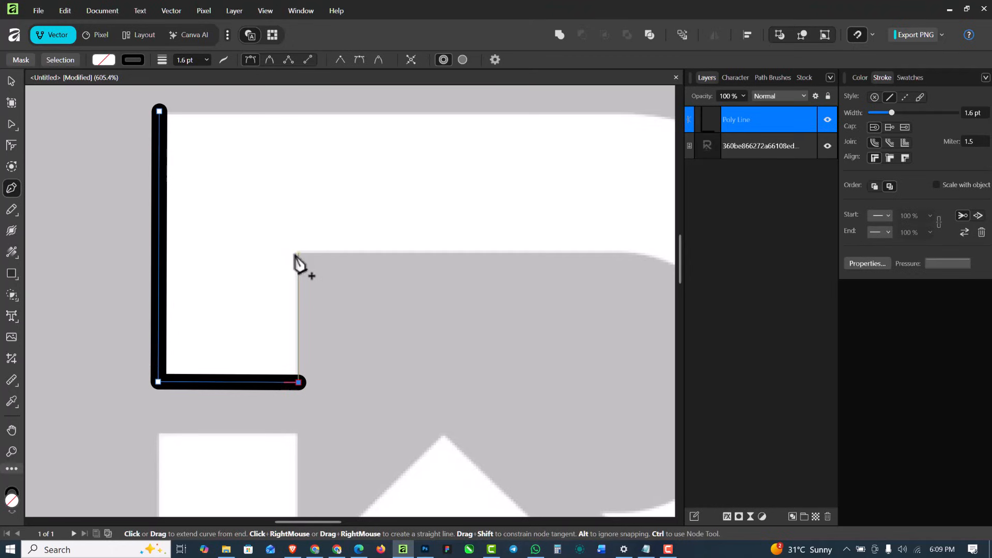
pyautogui.click(298, 253)
pyautogui.scroll(-5, 302, 269)
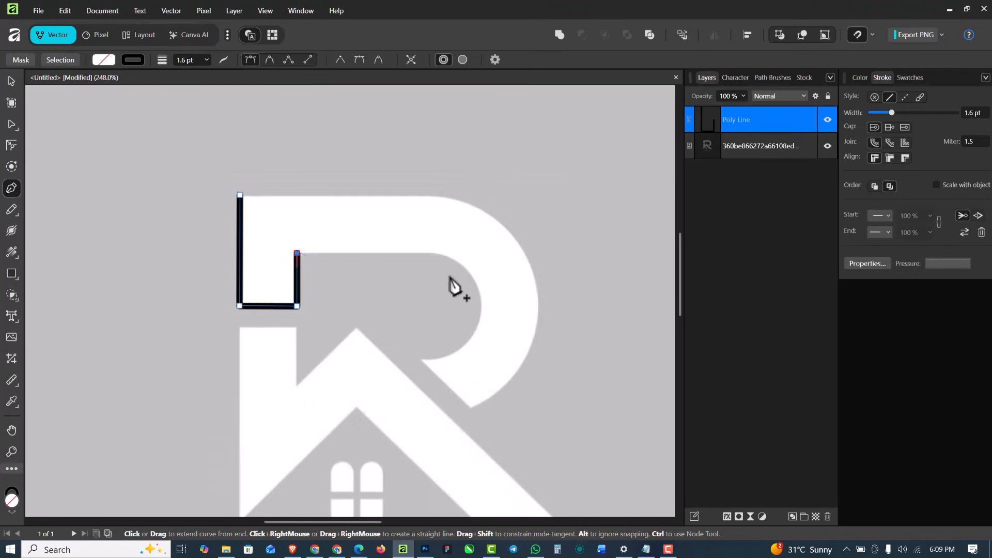
pyautogui.scroll(4, 455, 283)
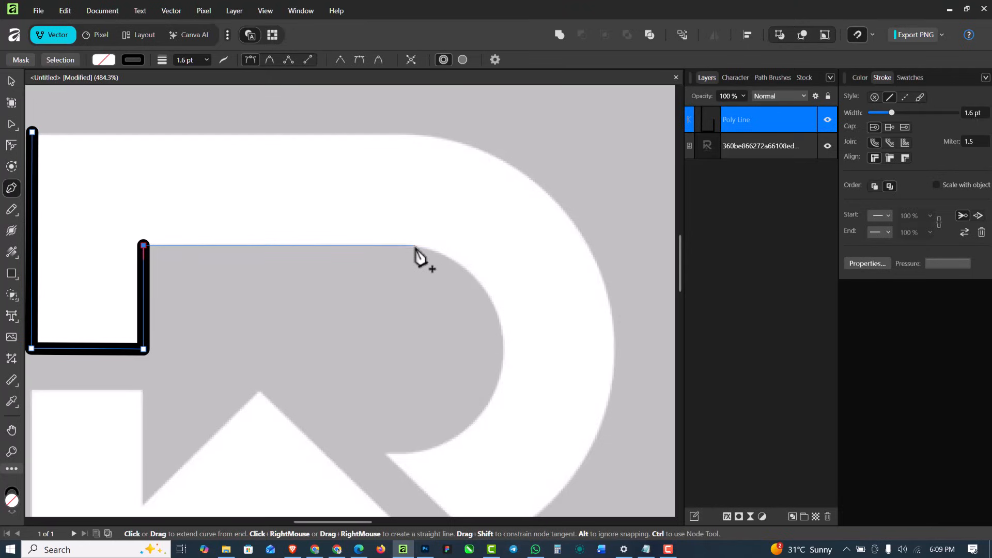
pyautogui.click(416, 247)
pyautogui.scroll(-1, 416, 247)
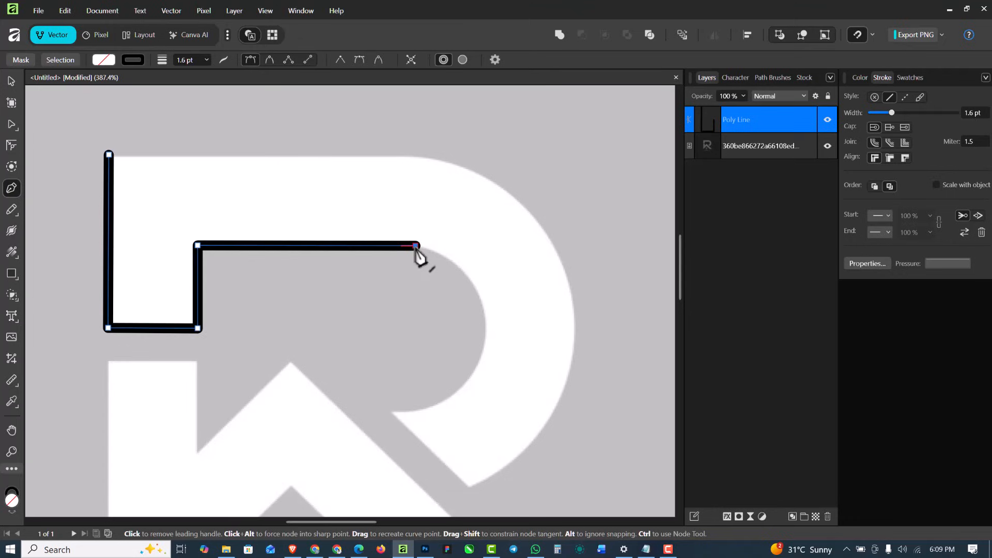
# Set the traced path's stroke width to 0.7 pt
pyautogui.click(206, 60)
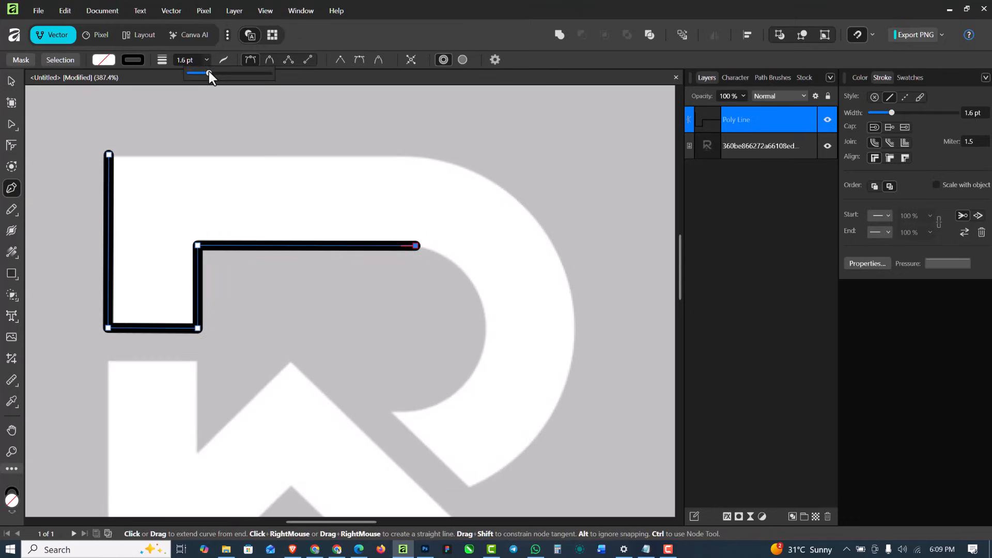
pyautogui.moveTo(209, 73); pyautogui.dragTo(203, 73)
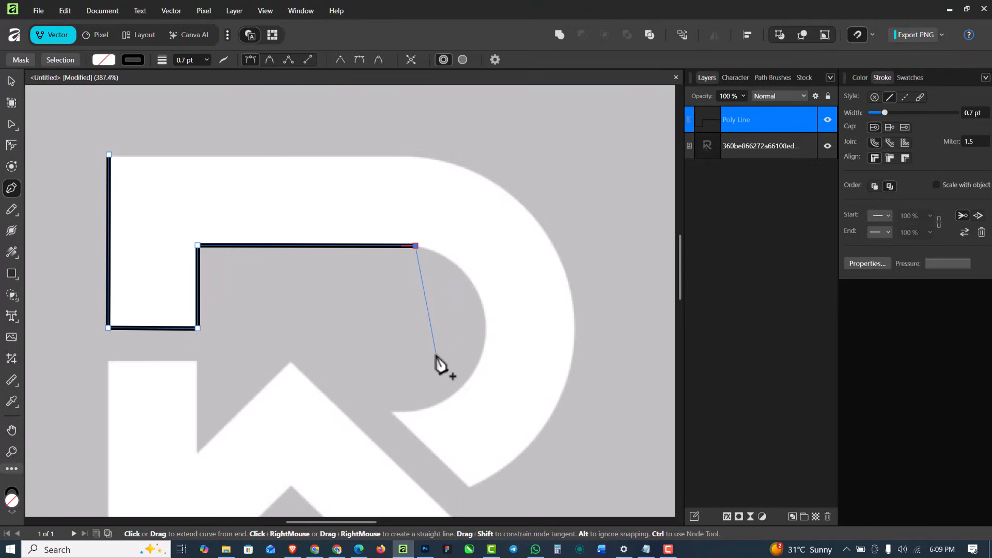
pyautogui.scroll(1, 435, 360)
pyautogui.scroll(-1, 435, 306)
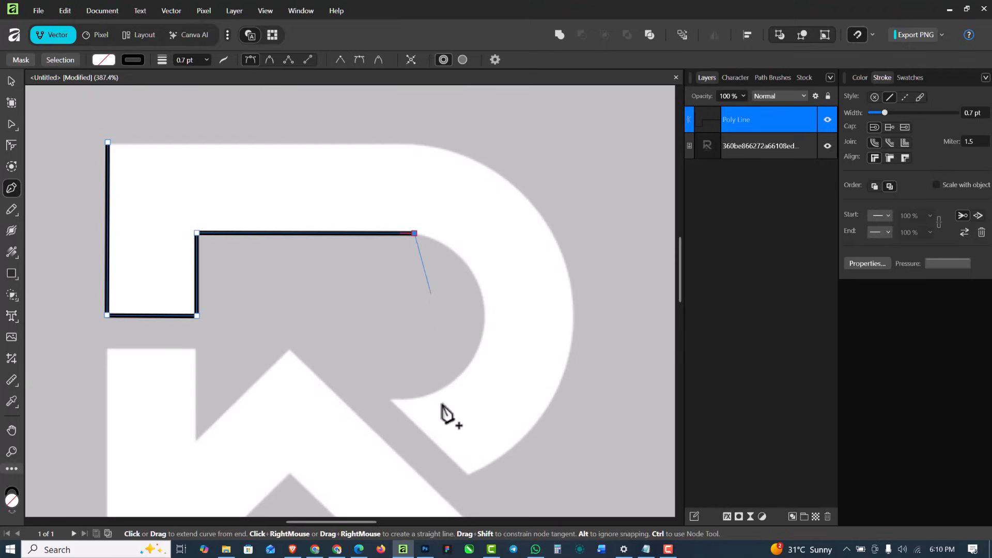
# Add a segment down to the lower end of the R's inner curve and bend it with its handles to match the bowl
pyautogui.scroll(1, 433, 399)
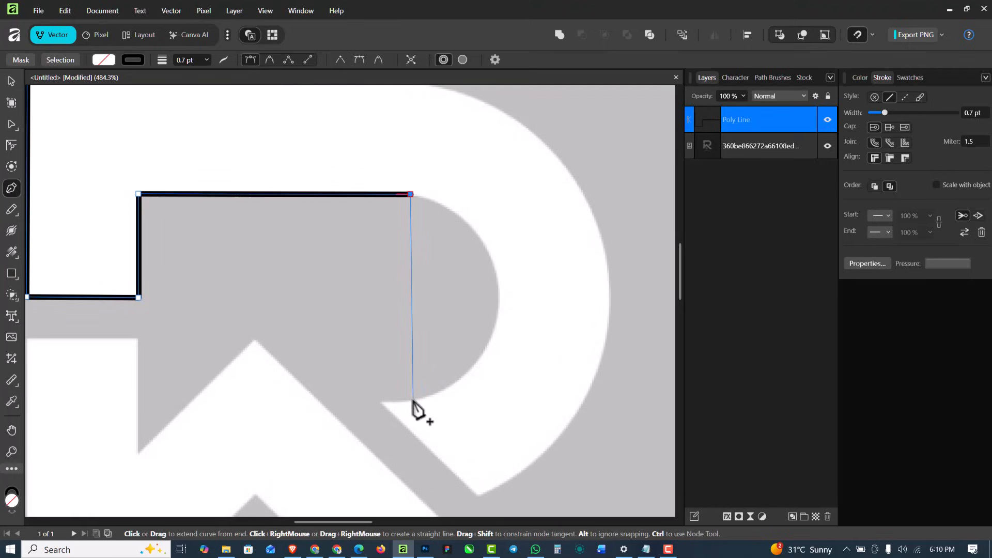
pyautogui.scroll(2, 405, 406)
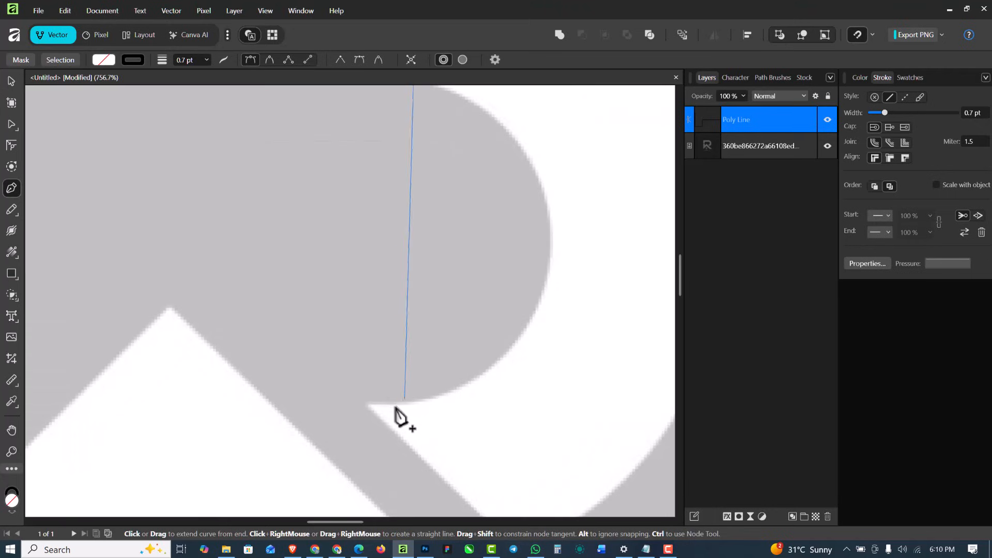
pyautogui.scroll(-2, 410, 406)
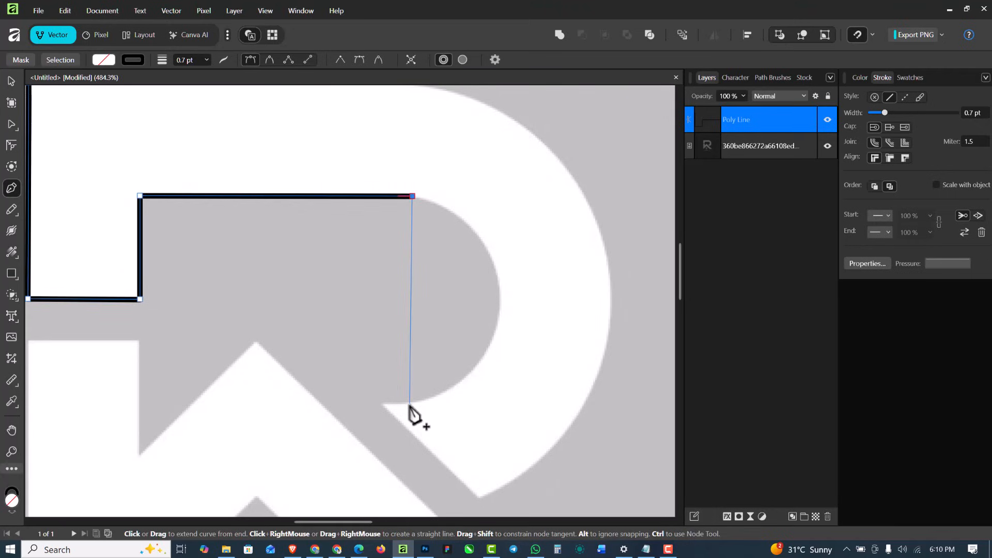
pyautogui.click(410, 404)
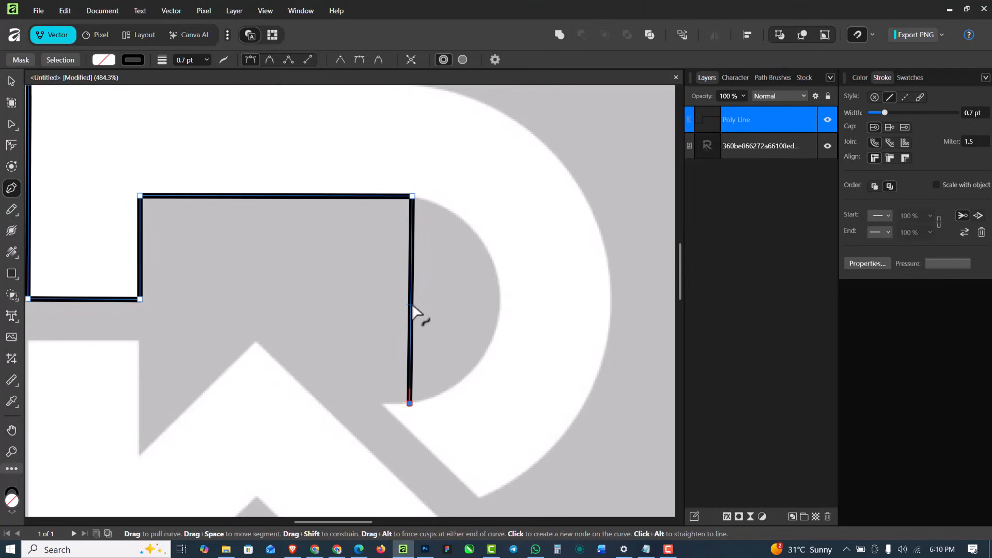
pyautogui.moveTo(410, 305); pyautogui.dragTo(503, 310)
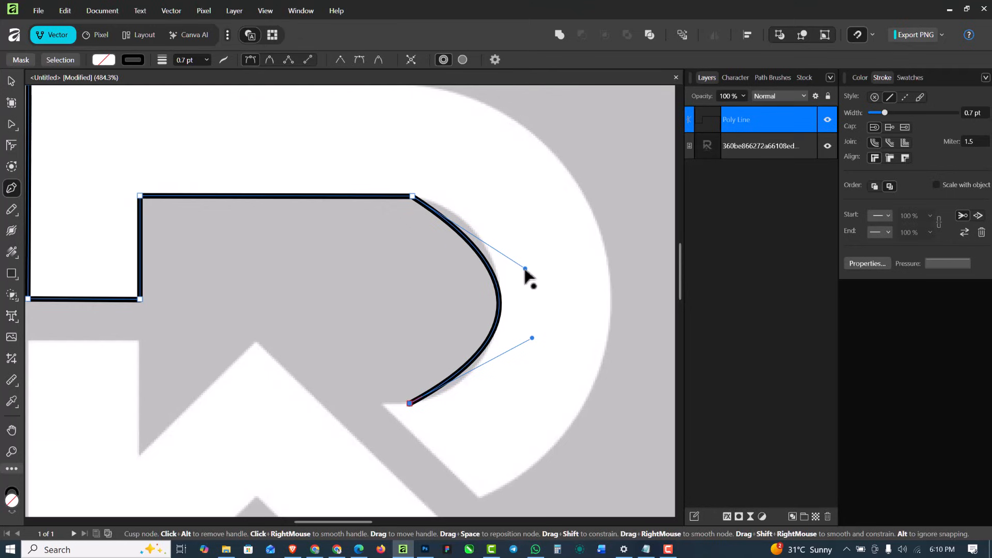
pyautogui.moveTo(526, 269); pyautogui.dragTo(522, 232)
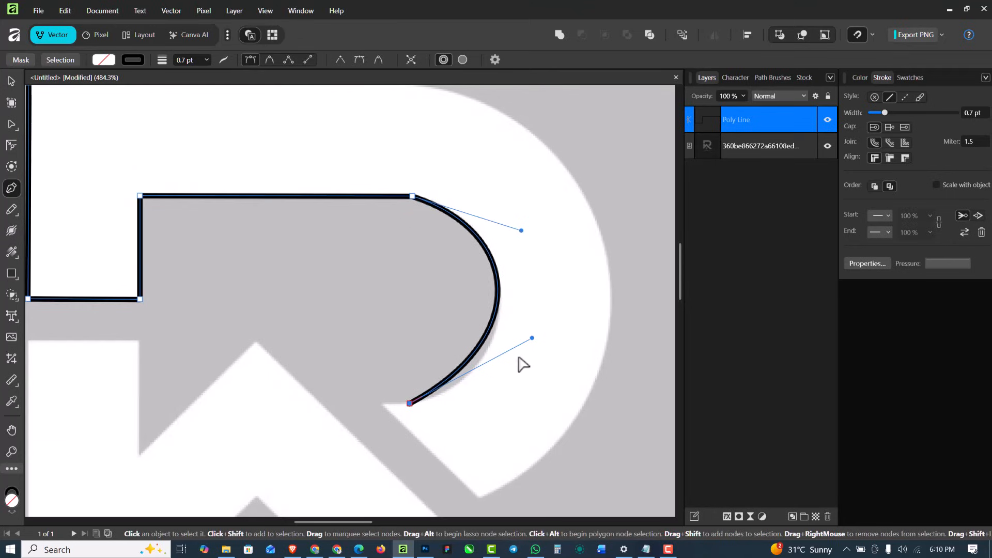
pyautogui.moveTo(534, 347); pyautogui.dragTo(542, 376)
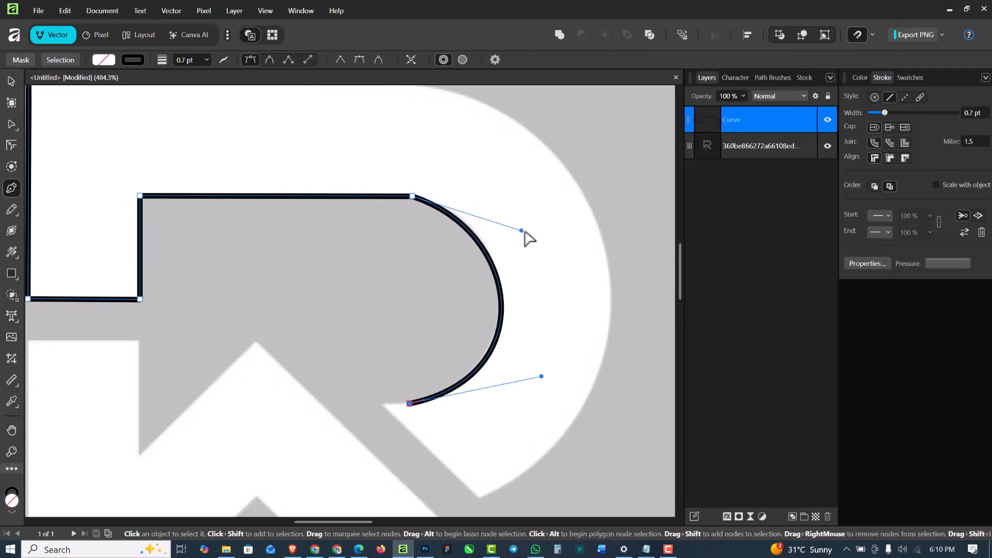
pyautogui.moveTo(521, 231); pyautogui.dragTo(524, 218)
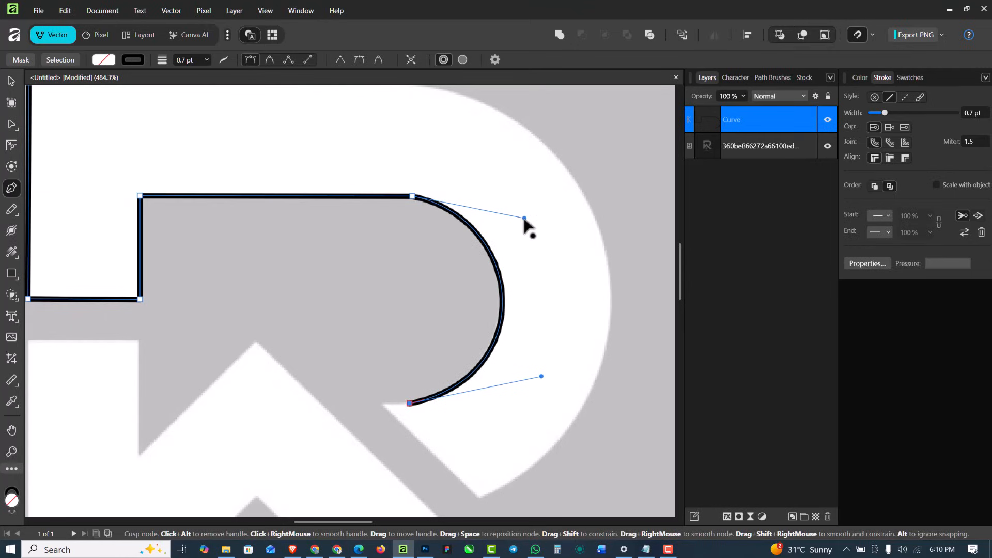
# Extend the path along the short edge to the inner tip and diagonally to the lower outer corner of the R's bowl
pyautogui.click(383, 405)
pyautogui.scroll(-2, 483, 495)
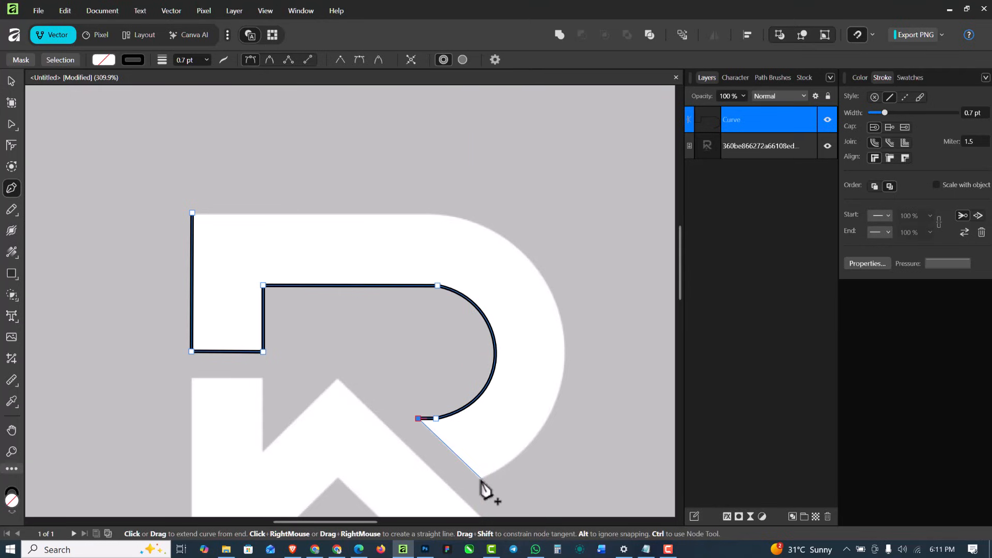
pyautogui.scroll(2, 483, 479)
pyautogui.click(482, 478)
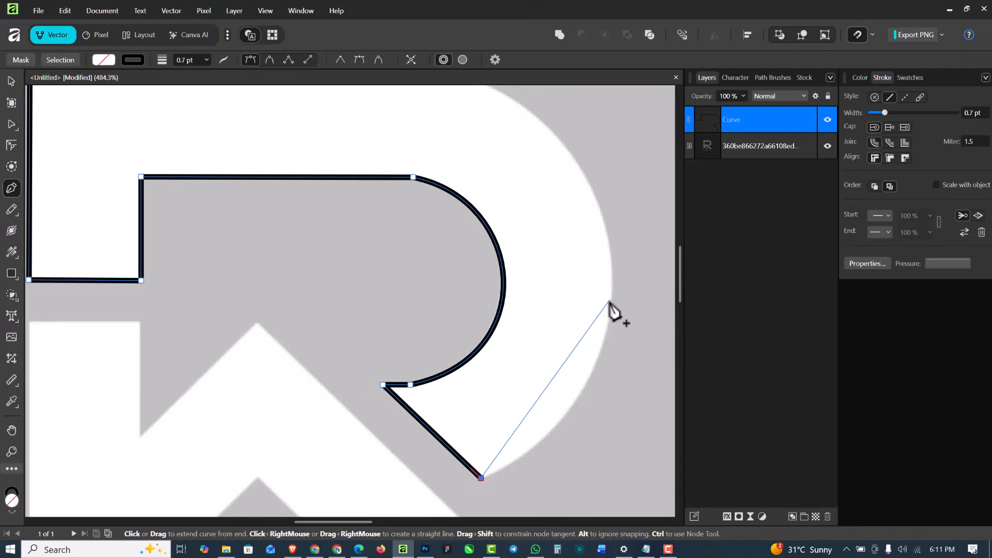
# Trace the bowl's outer edge with two segments bent to the curve, and close the path at its upper-left starting corner
pyautogui.scroll(-2, 611, 308)
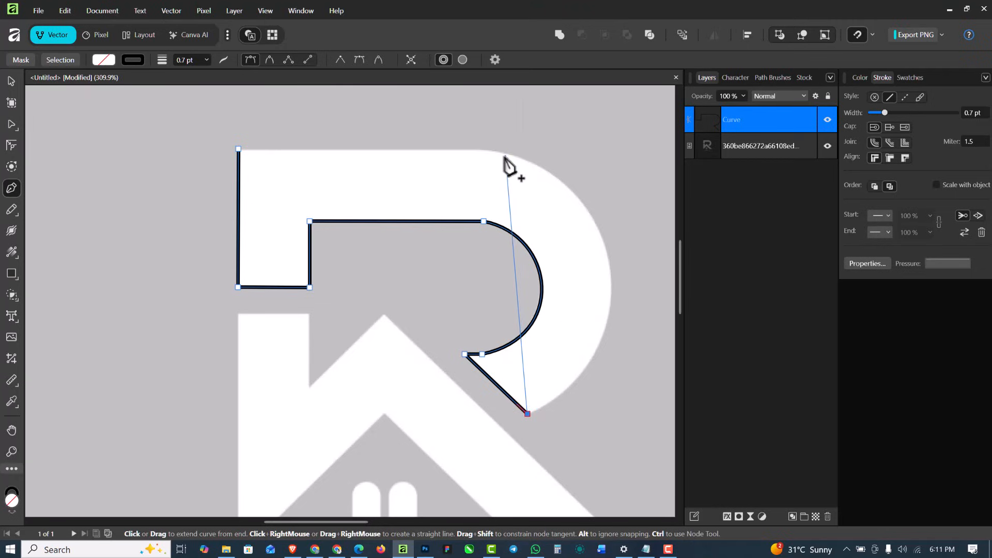
pyautogui.click(610, 266)
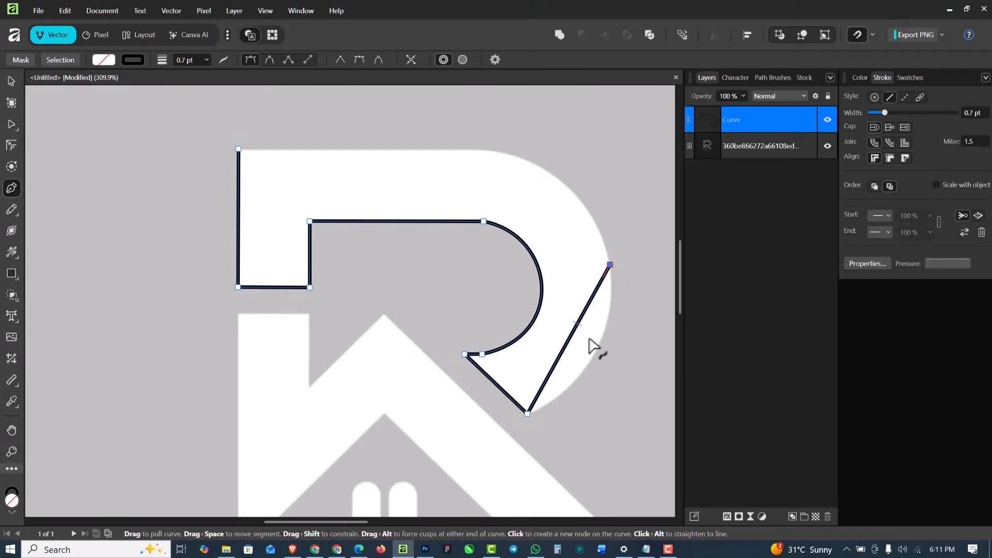
pyautogui.moveTo(592, 341); pyautogui.dragTo(598, 344)
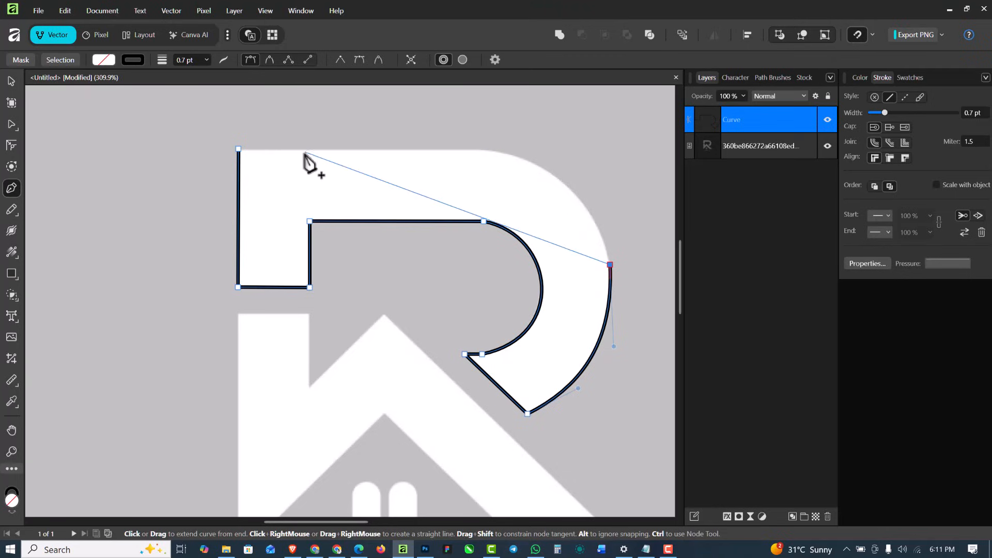
pyautogui.click(485, 151)
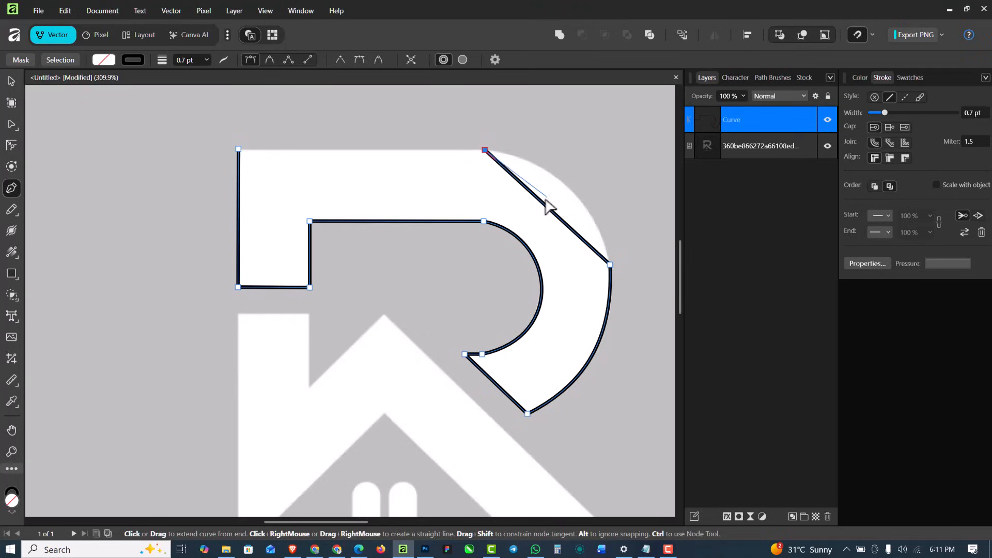
pyautogui.moveTo(560, 187); pyautogui.dragTo(564, 183)
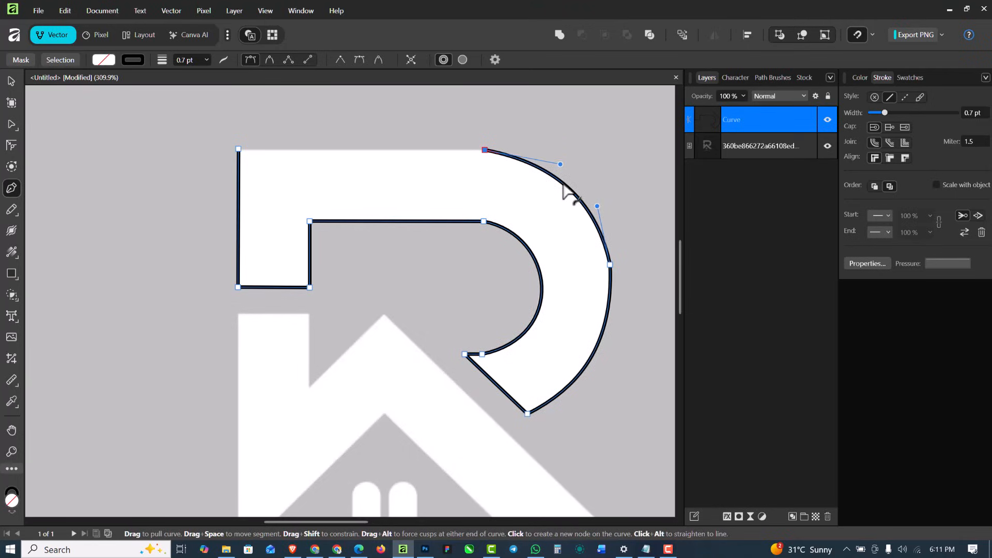
pyautogui.click(239, 150)
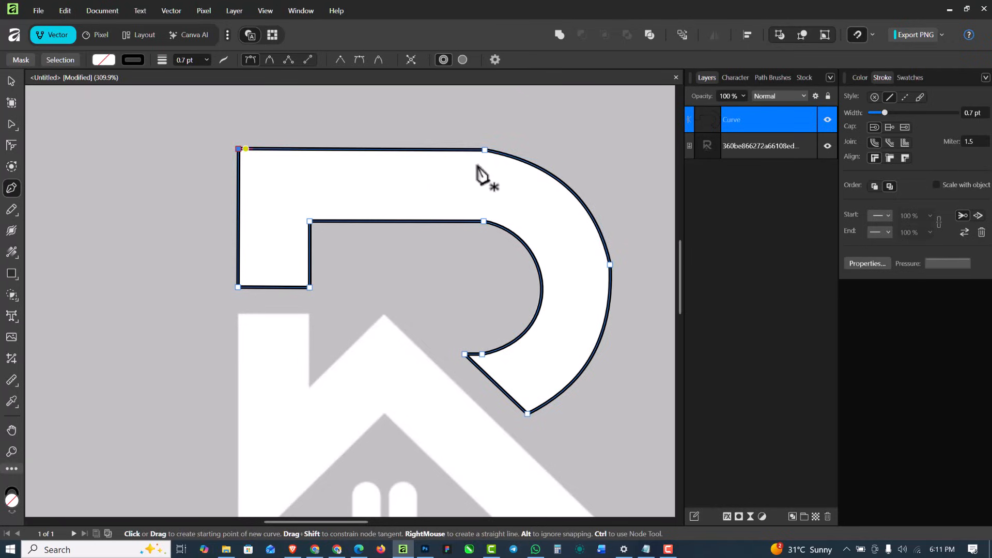
# Start a new path at the house's upper-left corner and trace straight segments across the chimney, down to the notch and up to the roof peak
pyautogui.scroll(-4, 474, 161)
pyautogui.scroll(2, 468, 208)
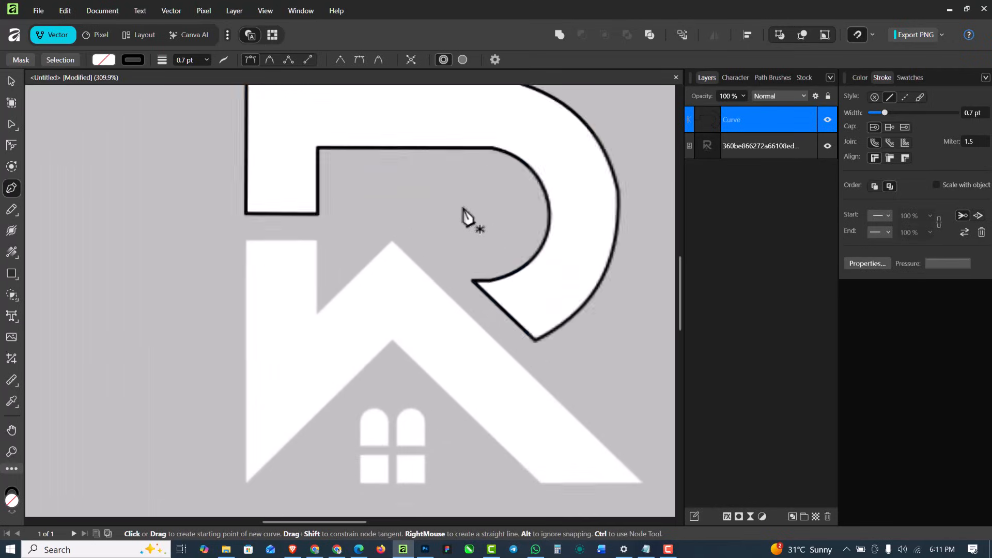
pyautogui.scroll(2, 263, 243)
pyautogui.scroll(-2, 262, 235)
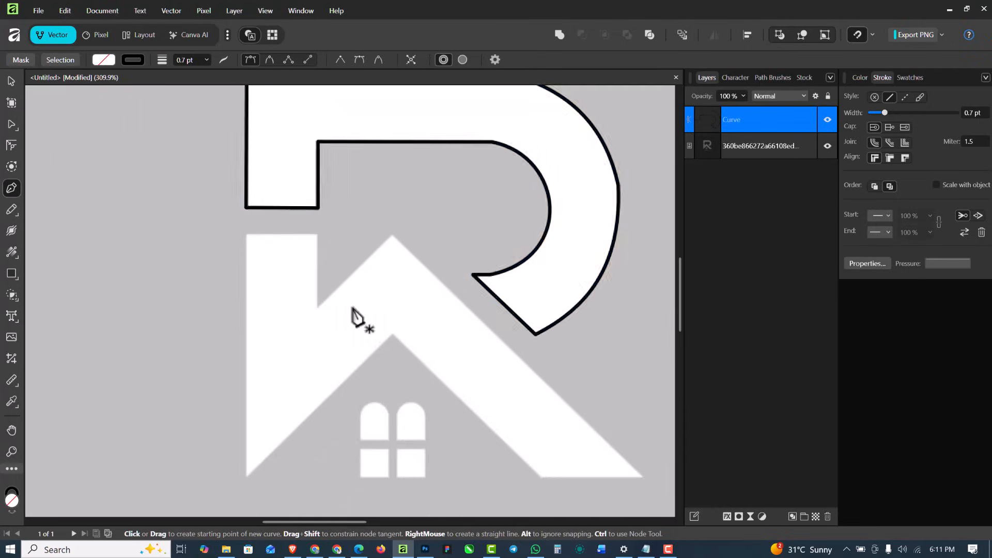
pyautogui.click(246, 234)
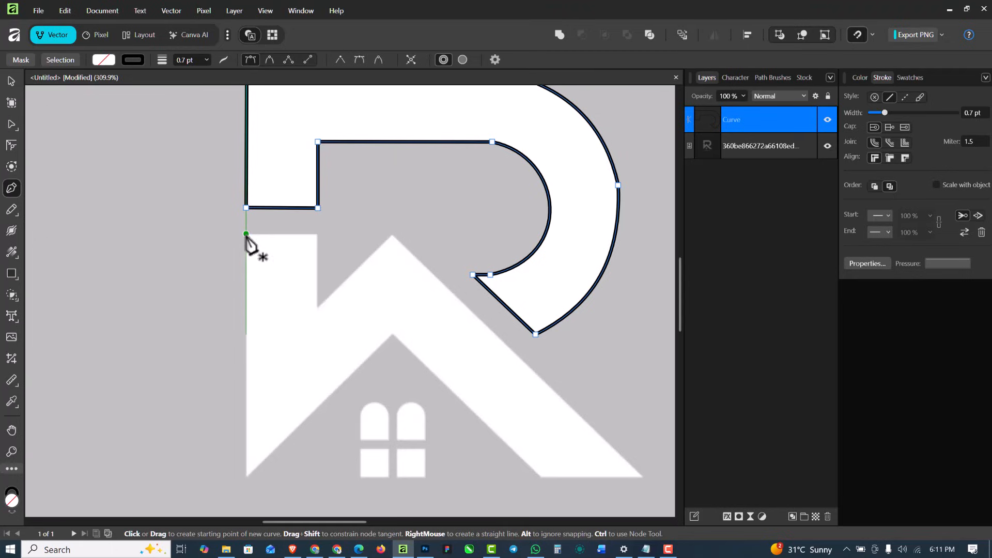
pyautogui.click(317, 234)
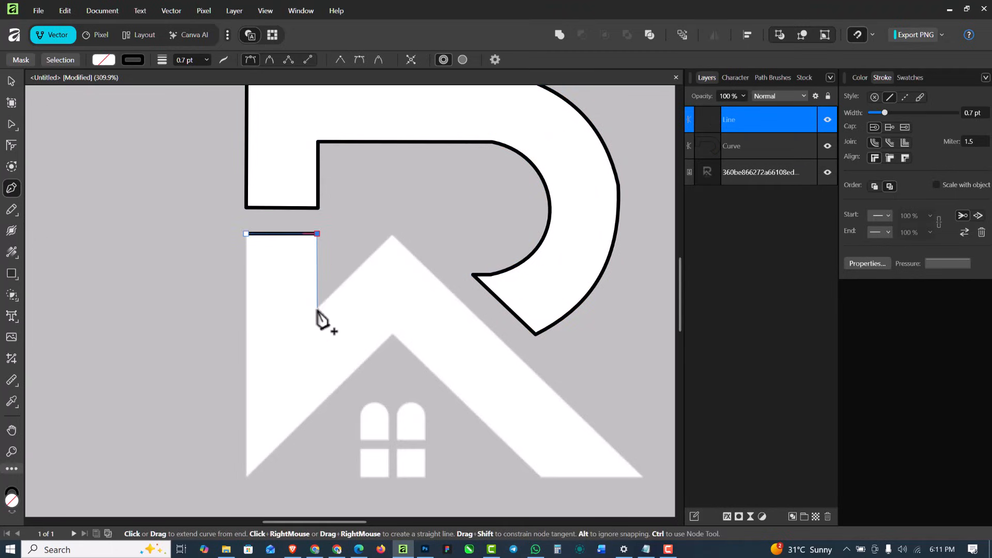
pyautogui.click(318, 308)
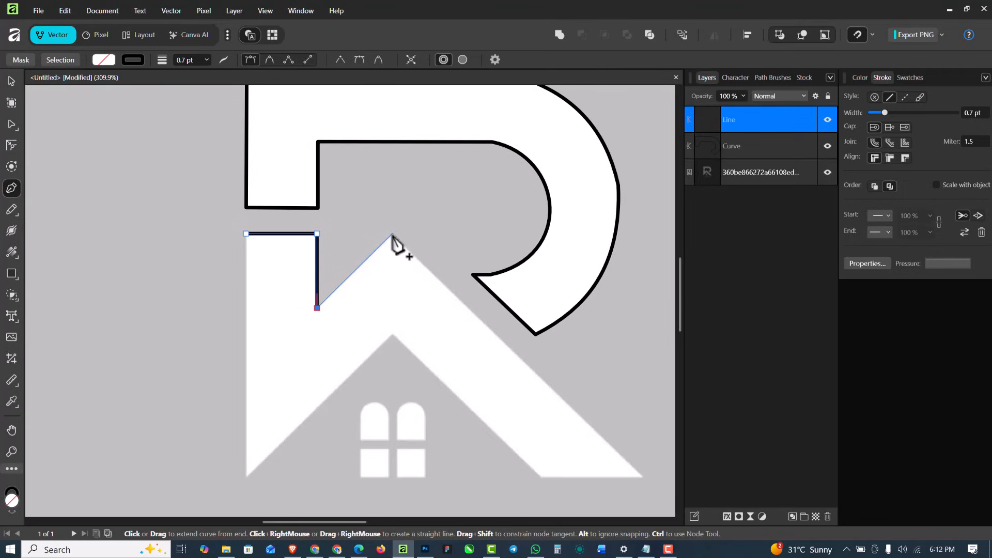
pyautogui.click(392, 234)
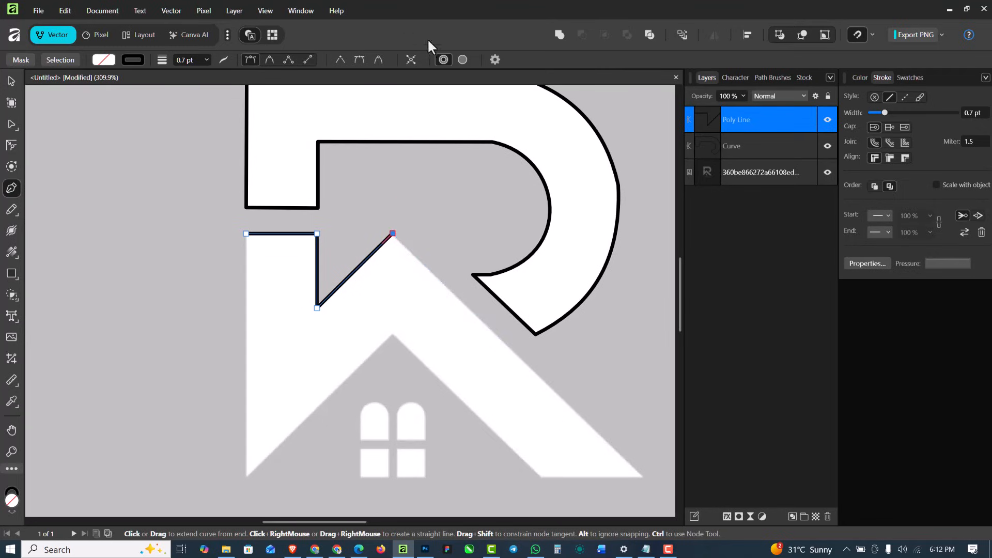
# Continue the house path down the outer roof edge and along the inner roof edges to the lower-left corner, and close it at its start
pyautogui.click(495, 60)
pyautogui.click(639, 476)
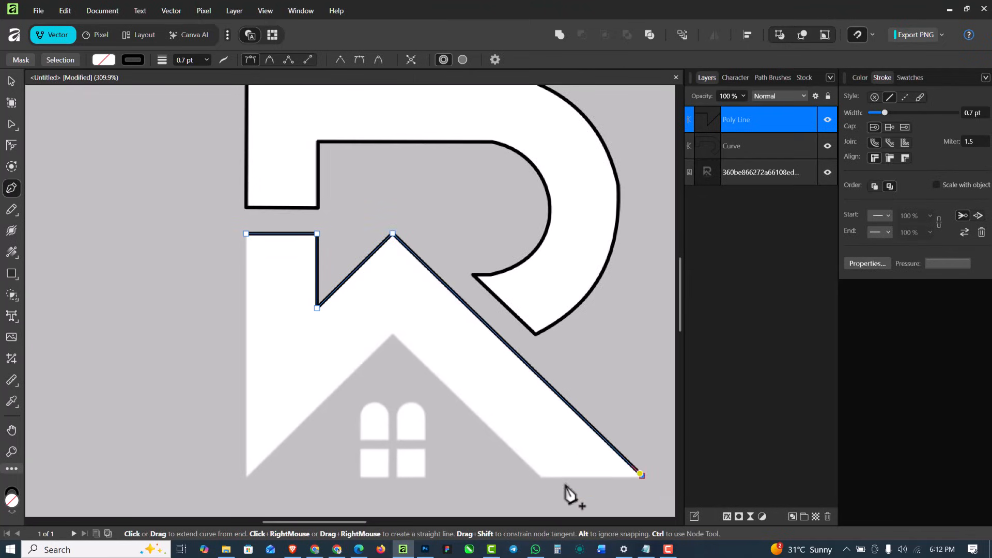
pyautogui.click(540, 477)
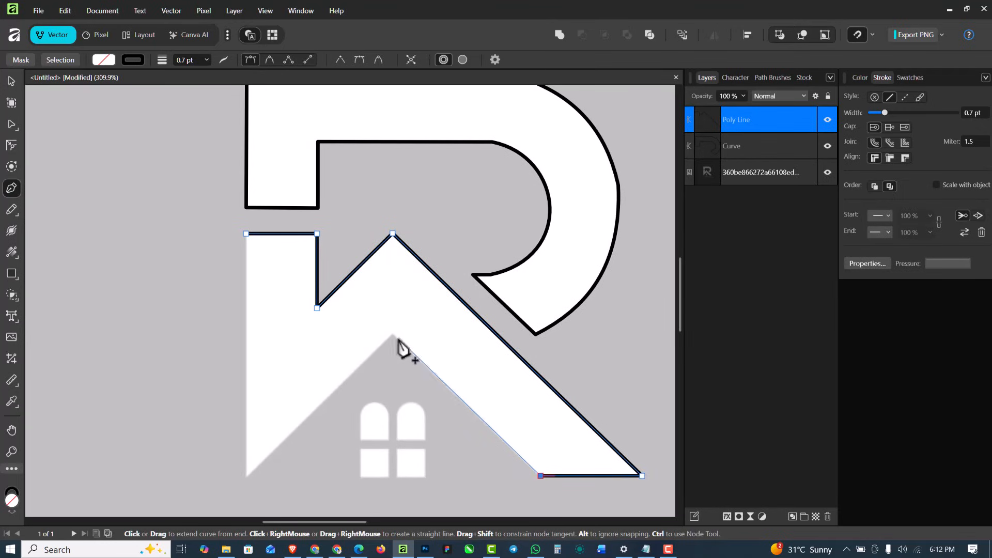
pyautogui.click(393, 335)
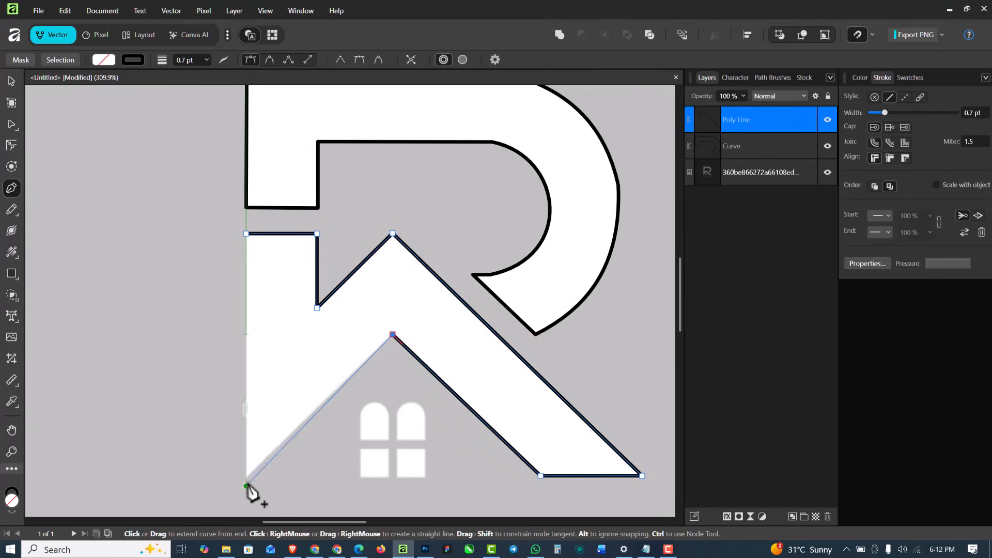
pyautogui.click(246, 479)
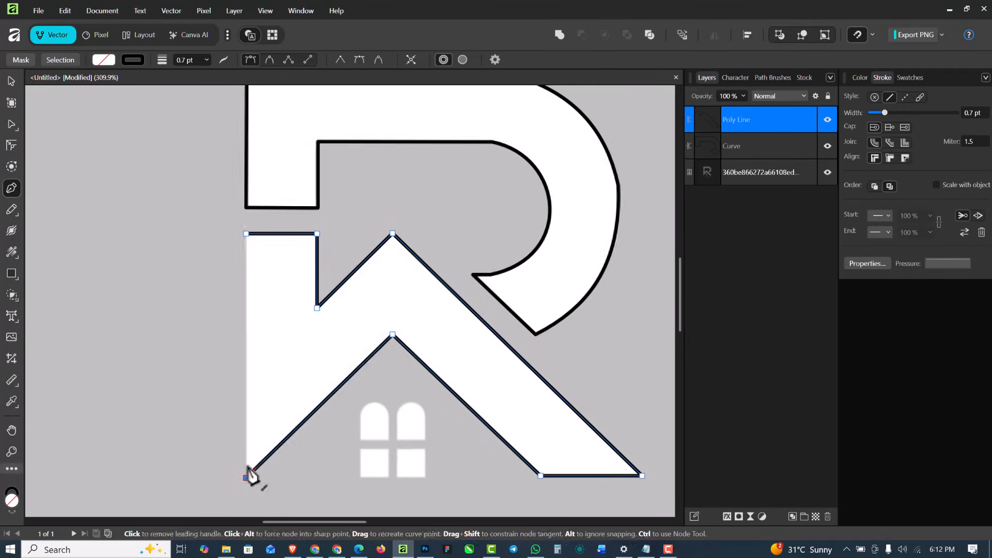
pyautogui.click(246, 233)
pyautogui.scroll(-3, 424, 261)
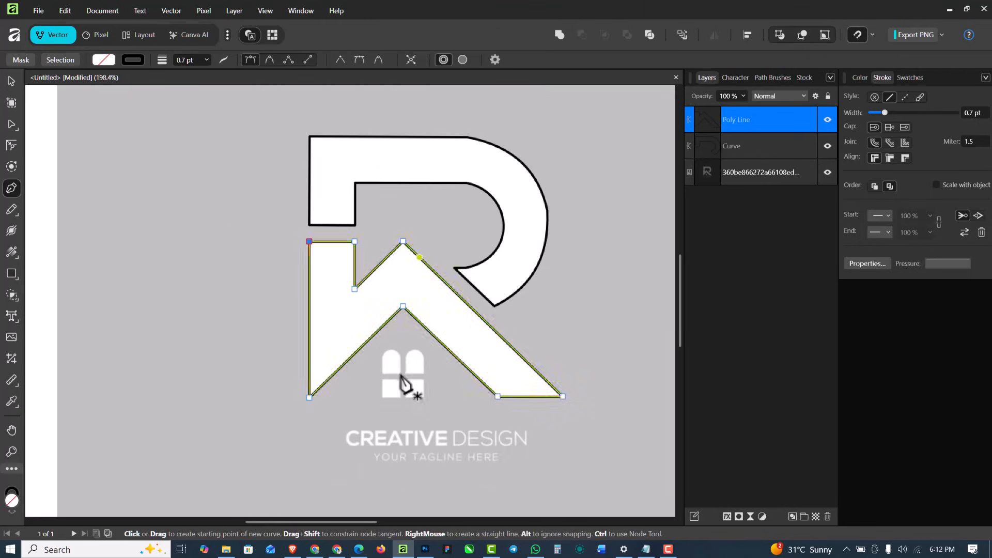
# Trace the left arched window with straight segments along its base, up its right side and across to the left side below the arch
pyautogui.scroll(6, 401, 370)
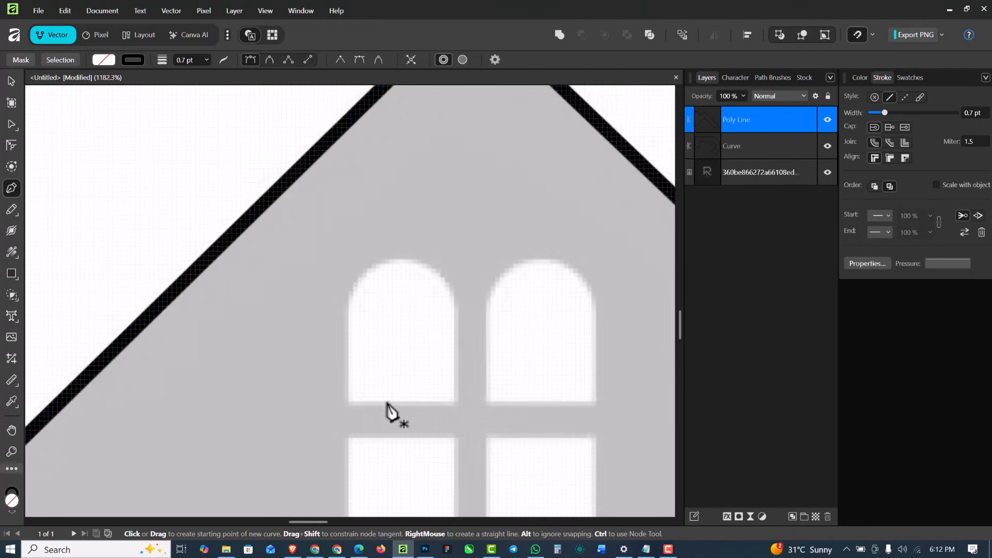
pyautogui.click(348, 403)
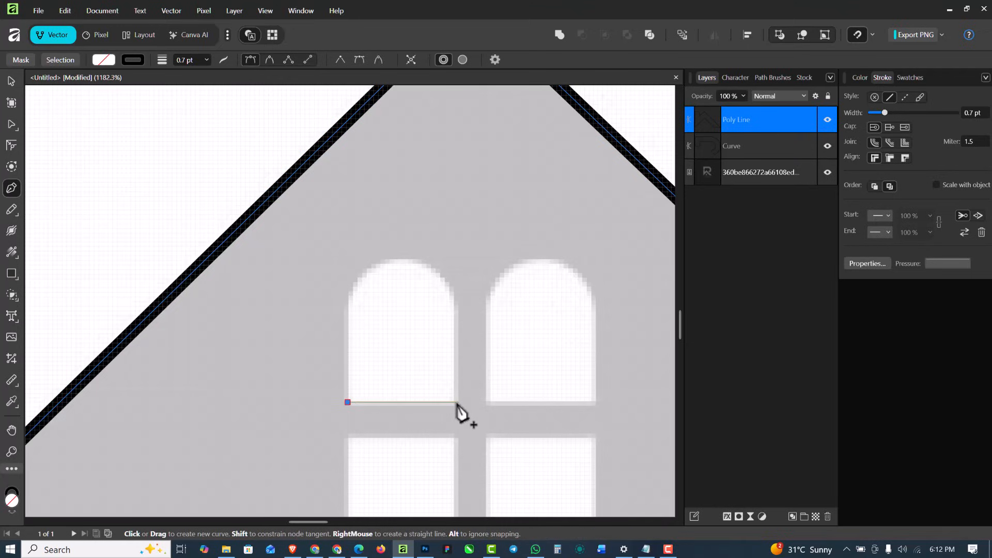
pyautogui.click(457, 402)
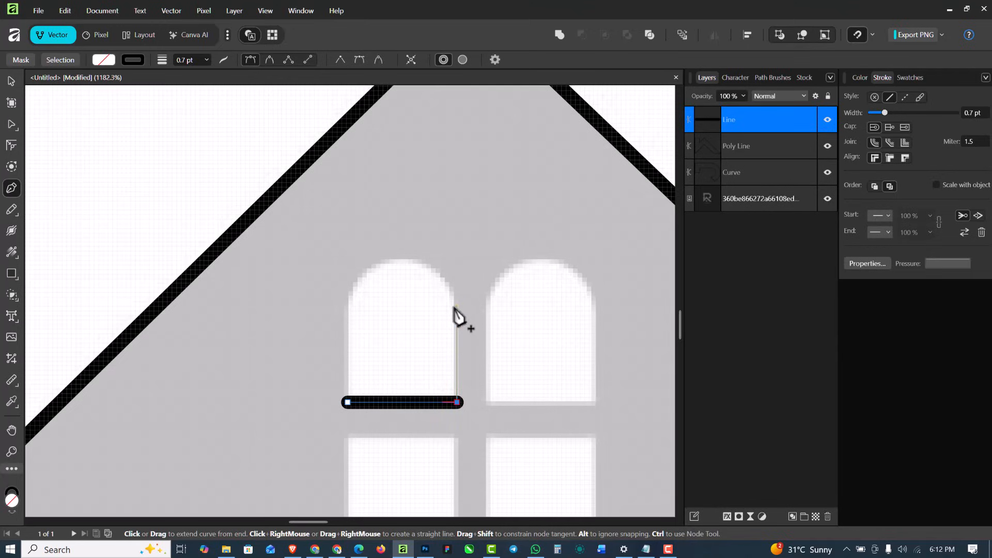
pyautogui.click(456, 306)
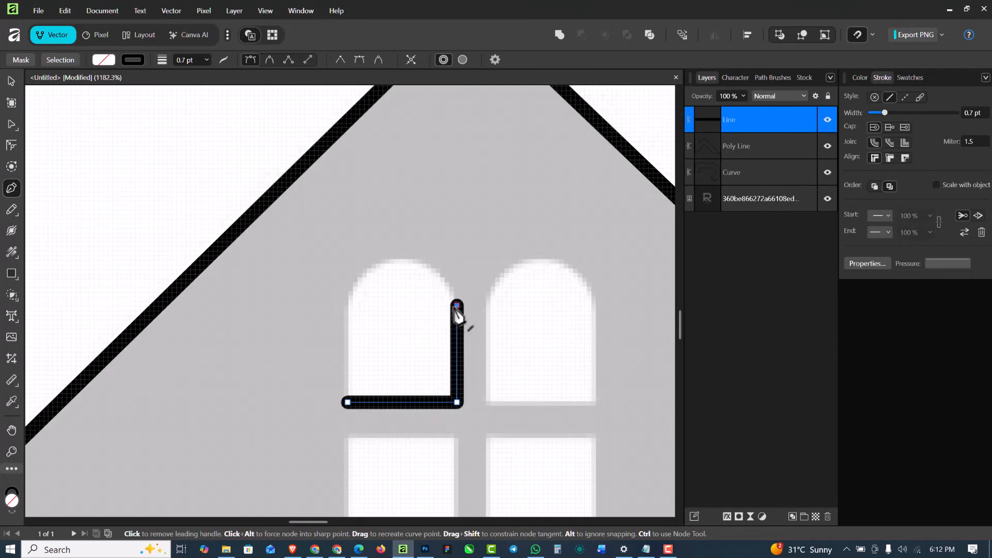
pyautogui.click(347, 305)
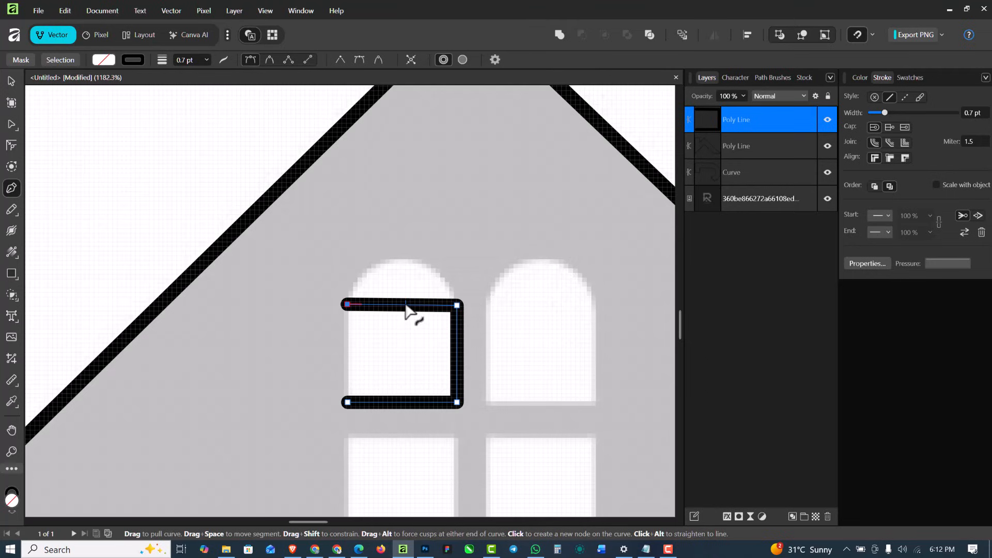
# Bend the window path's upper segment to match the arch and close the path at its lower-left starting corner
pyautogui.moveTo(406, 309); pyautogui.dragTo(371, 253)
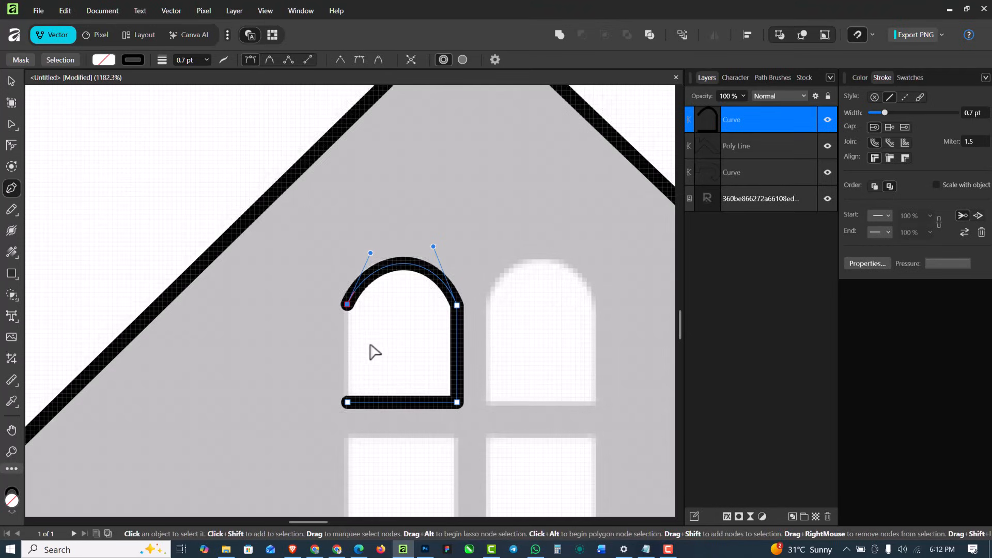
pyautogui.click(348, 403)
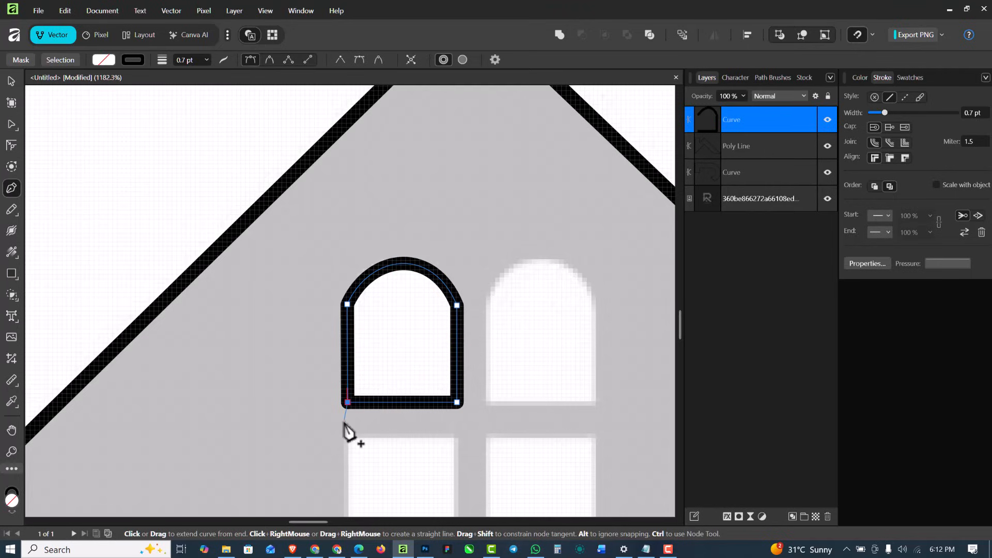
pyautogui.hotkey('ctrl', 'z')
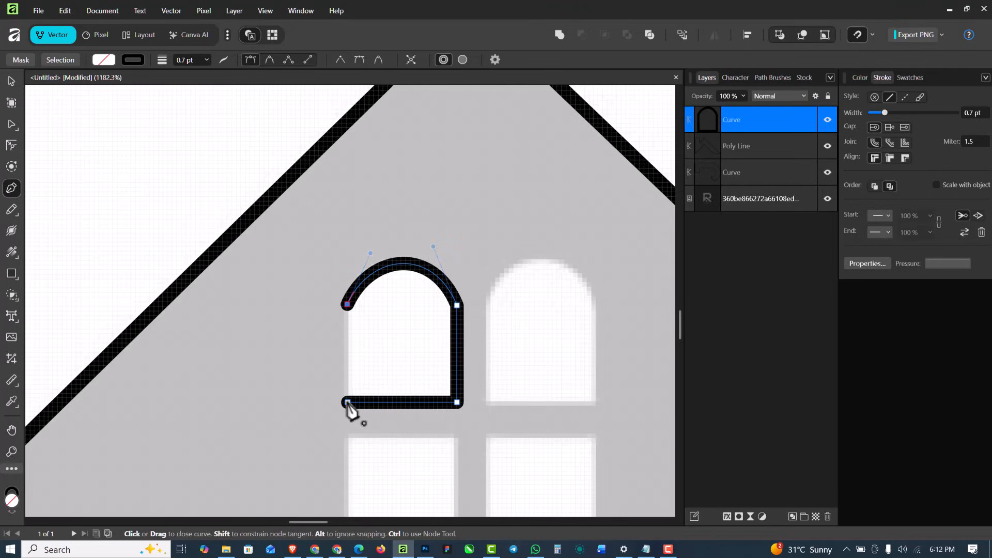
pyautogui.click(348, 402)
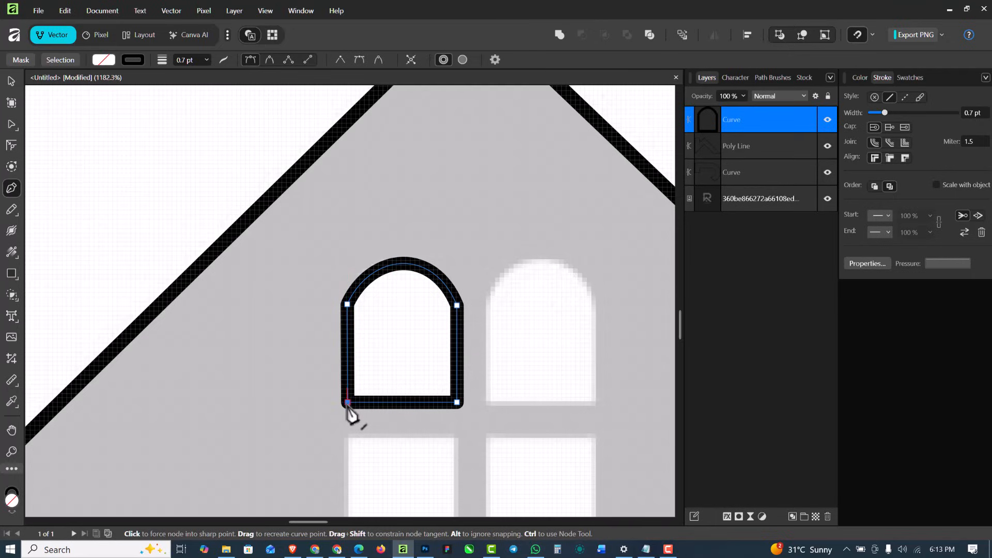
# Duplicate the arched window outline and place the copy over the right arched window of the logo
pyautogui.click(11, 81)
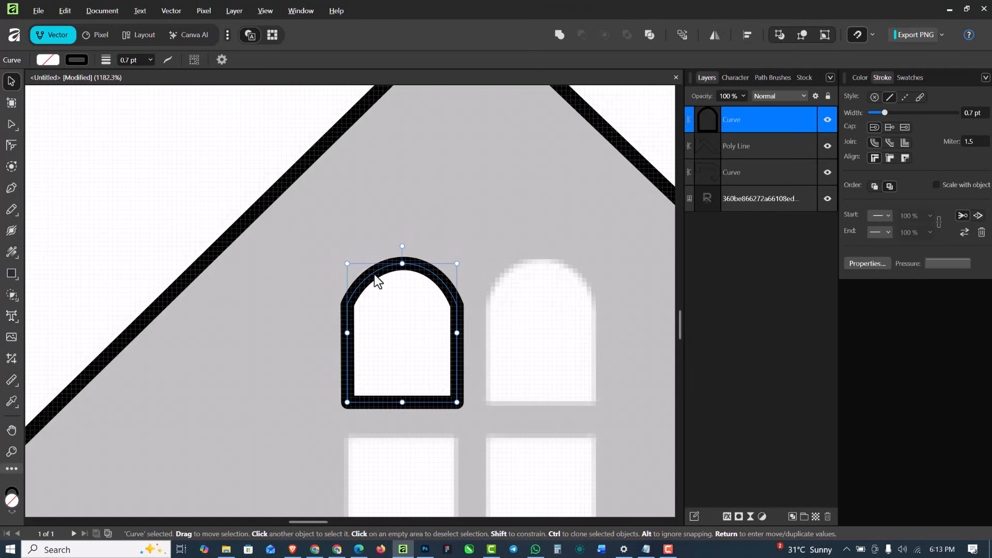
pyautogui.moveTo(374, 274); pyautogui.dragTo(516, 279)
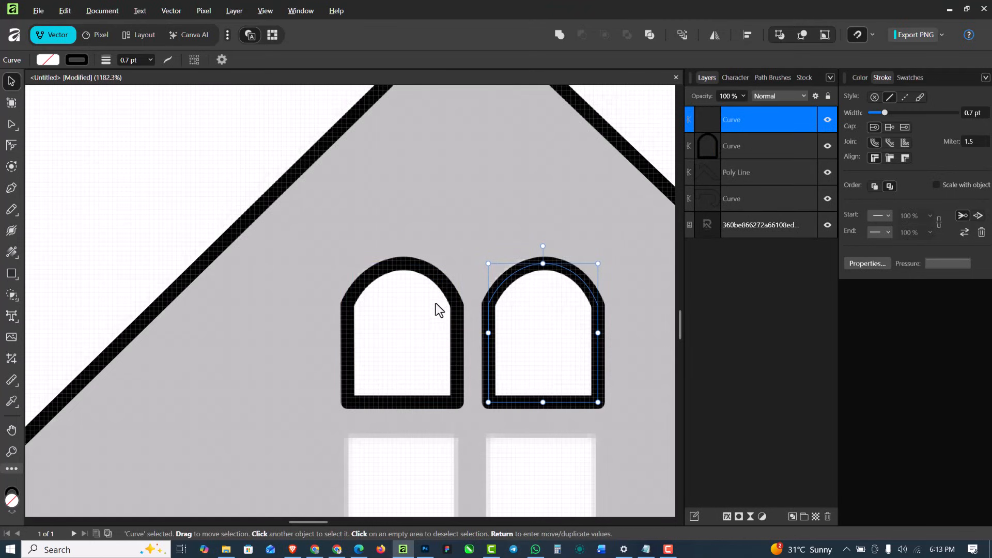
pyautogui.keyDown('shift'); pyautogui.click(445, 287); pyautogui.keyUp('shift')
pyautogui.scroll(-2, 451, 269)
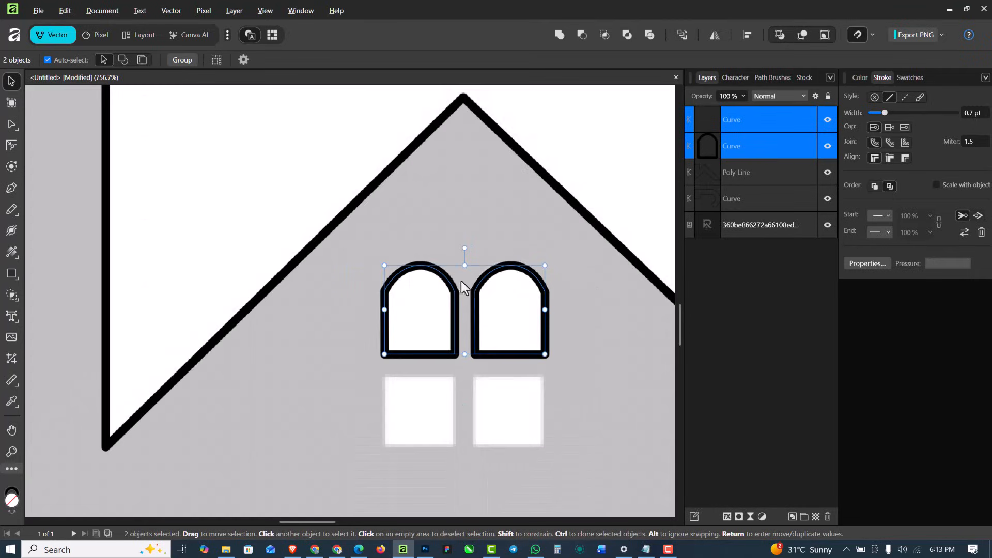
pyautogui.moveTo(482, 280); pyautogui.dragTo(487, 373)
pyautogui.press('Delete')
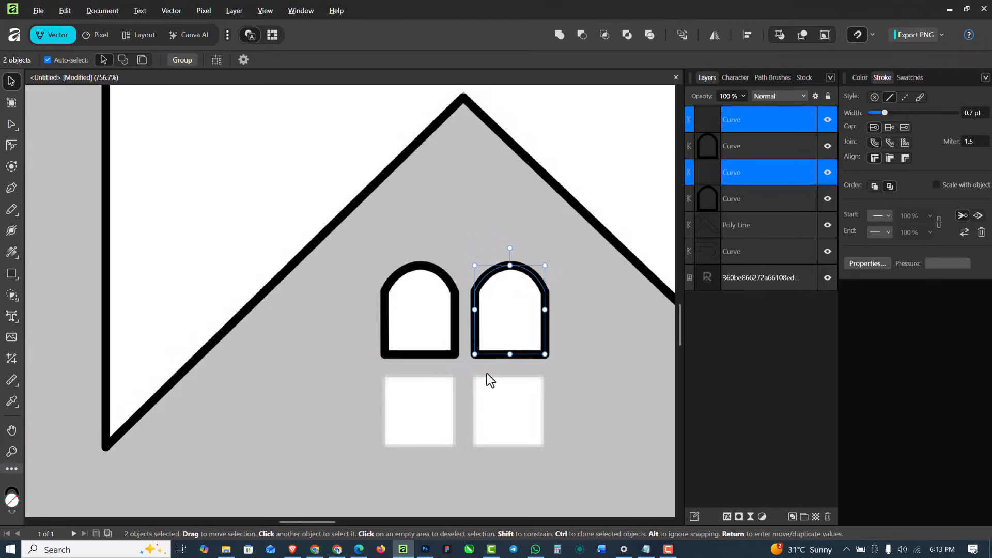
# Trace the lower-left square window with the Pen tool as a closed path of four straight segments
pyautogui.click(11, 188)
pyautogui.scroll(2, 390, 395)
pyautogui.click(383, 373)
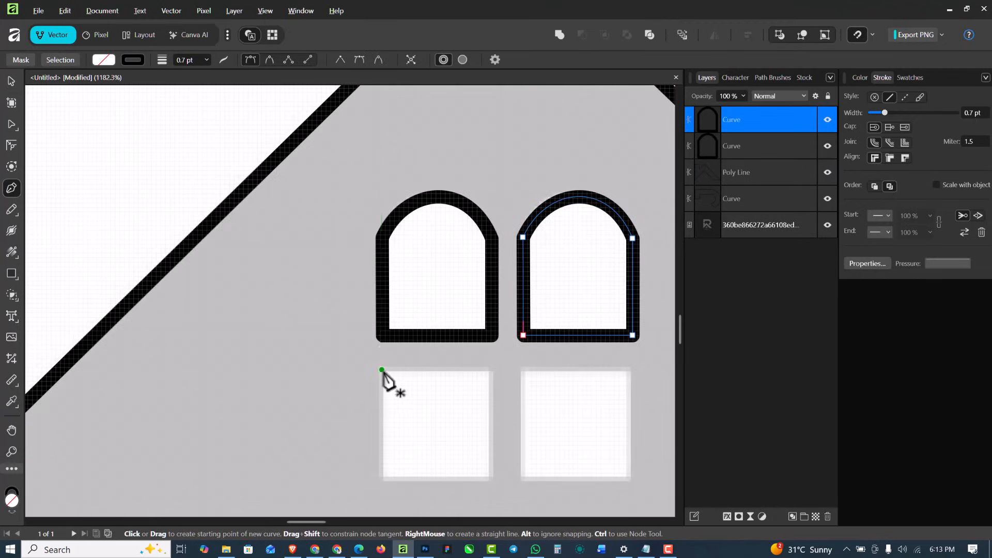
pyautogui.click(492, 373)
pyautogui.click(492, 481)
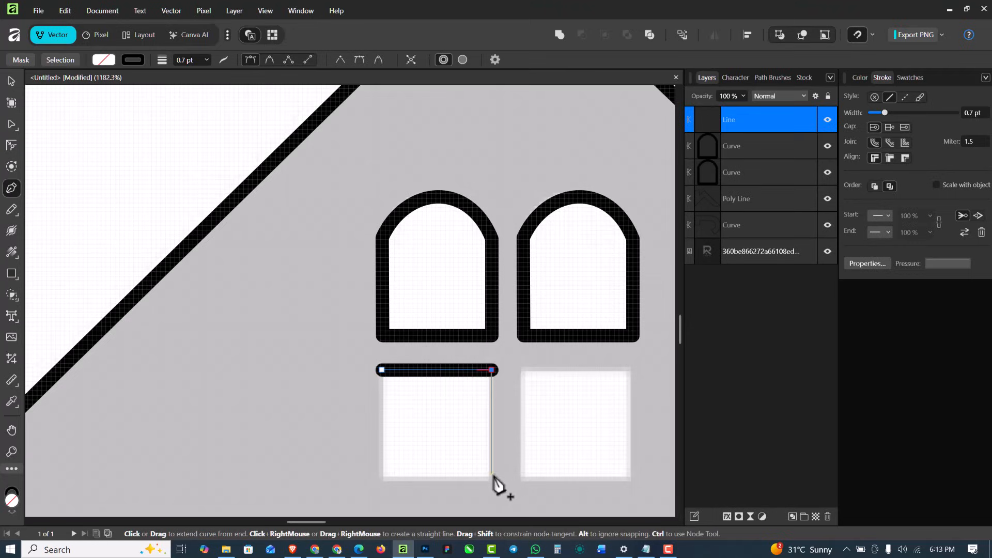
pyautogui.click(382, 481)
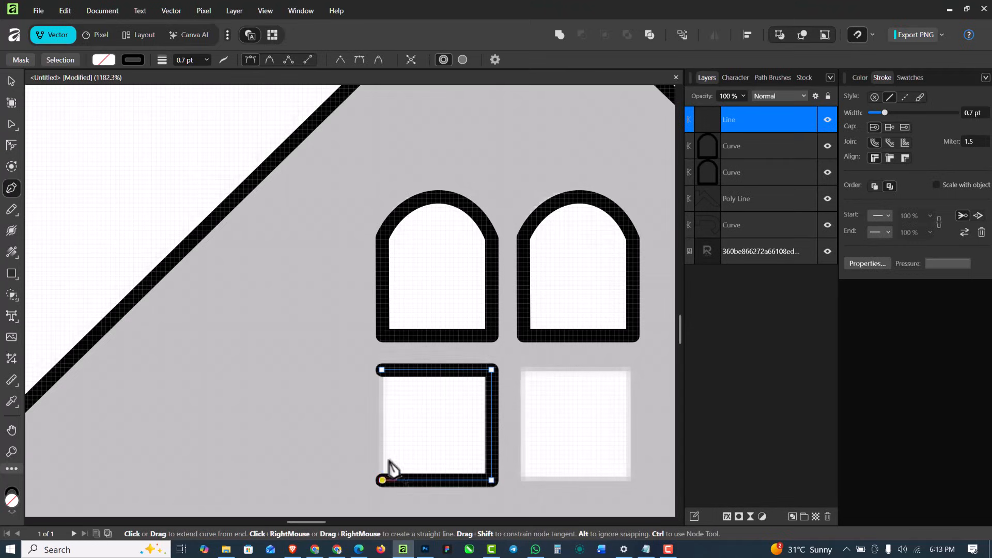
pyautogui.click(382, 371)
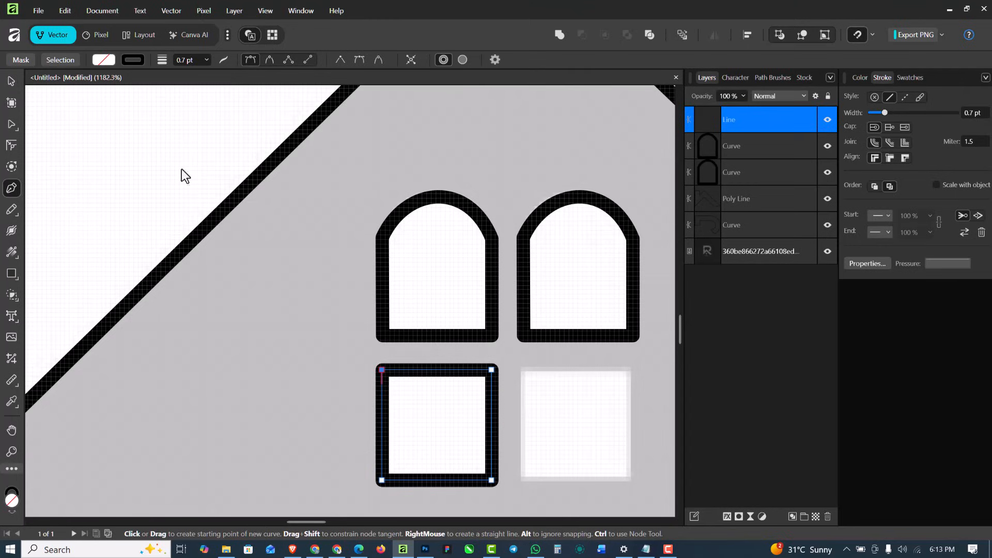
# Duplicate the square window outline over the lower-right window and line it up level with the original square
pyautogui.press('v')
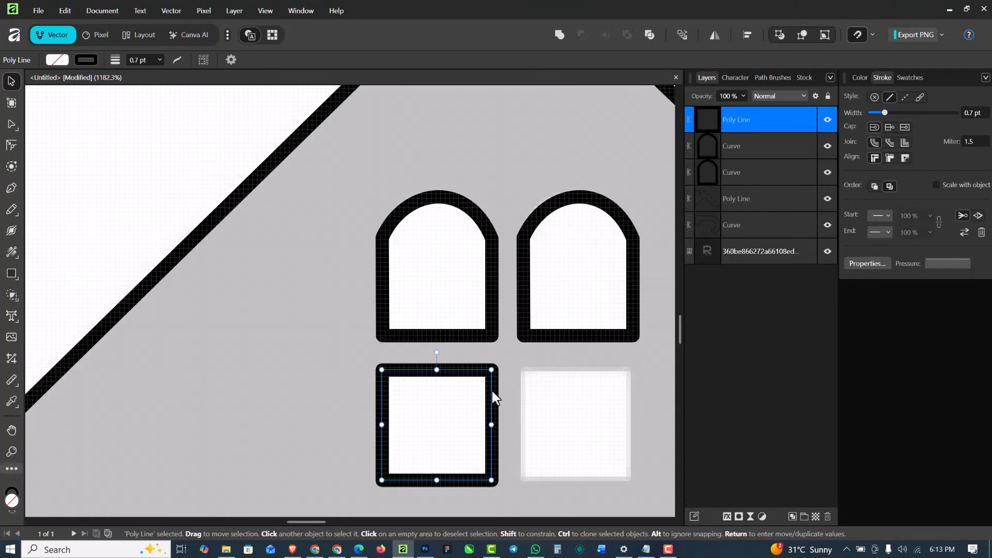
pyautogui.moveTo(488, 388); pyautogui.dragTo(623, 403)
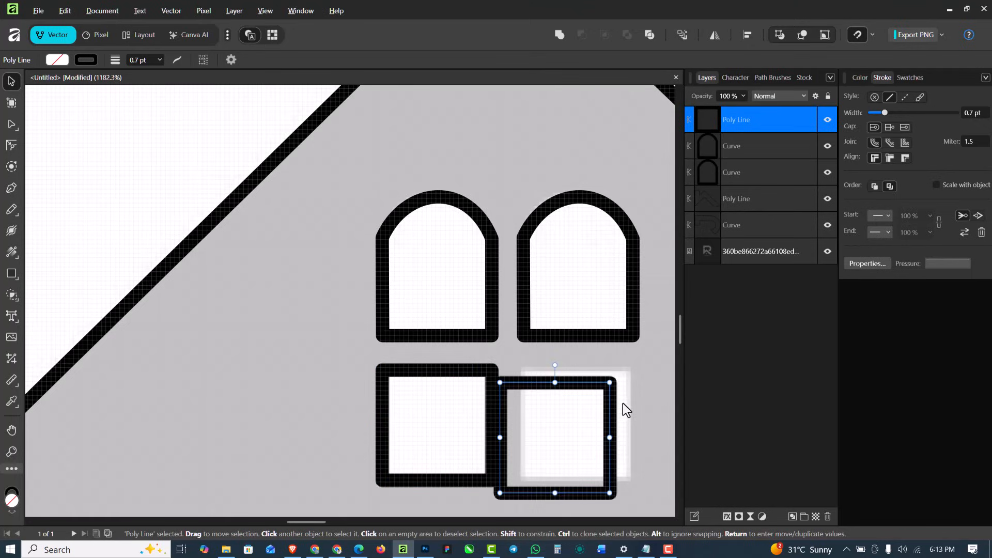
pyautogui.press('Right')
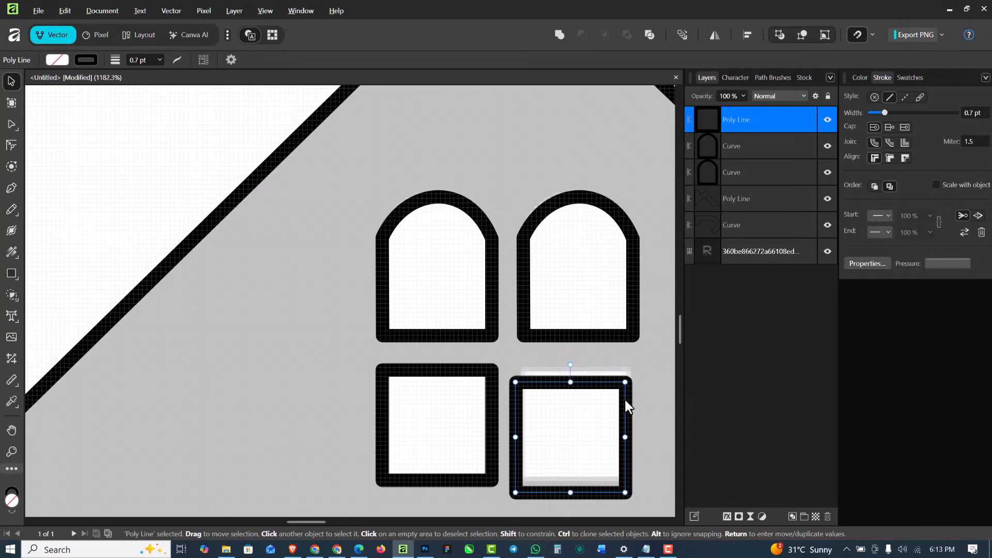
pyautogui.moveTo(625, 403); pyautogui.dragTo(624, 380)
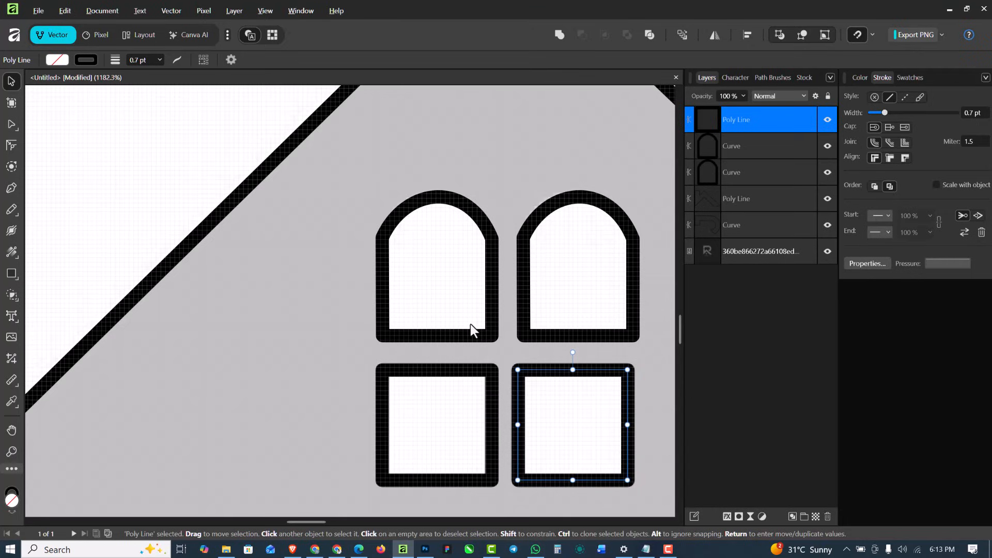
pyautogui.scroll(-5, 471, 324)
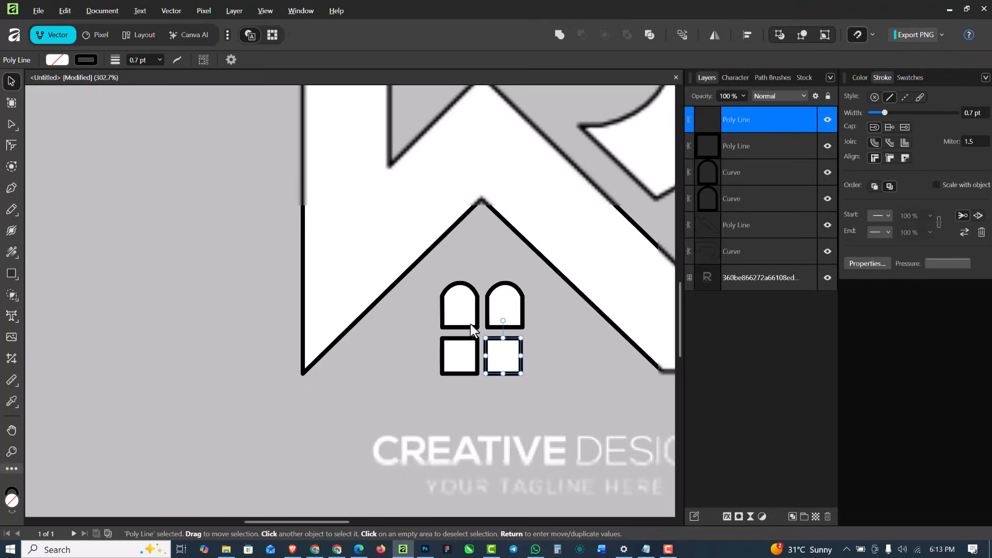
pyautogui.scroll(-4, 470, 324)
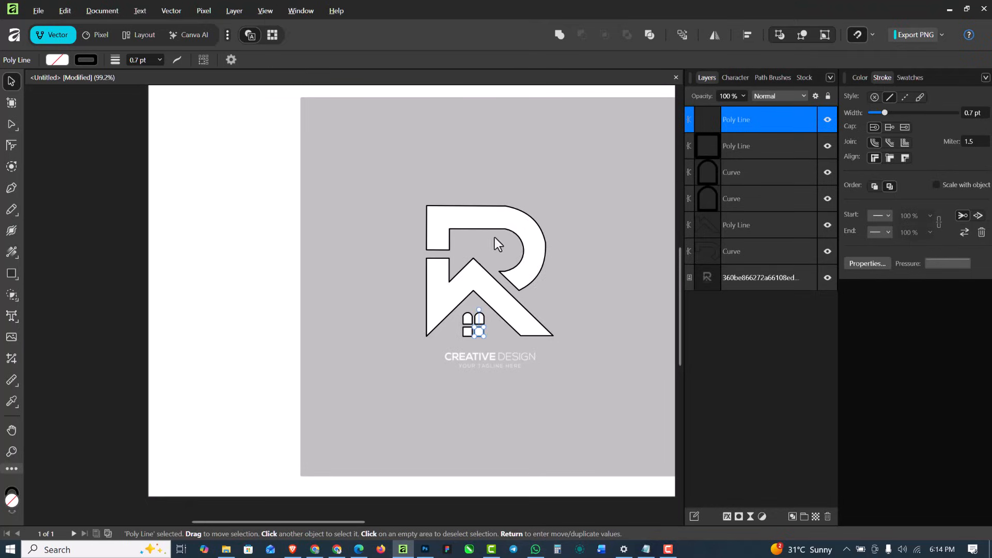
# Select all six traced logo paths above the reference image, fill them with bright red and remove their black stroke
pyautogui.click(462, 222)
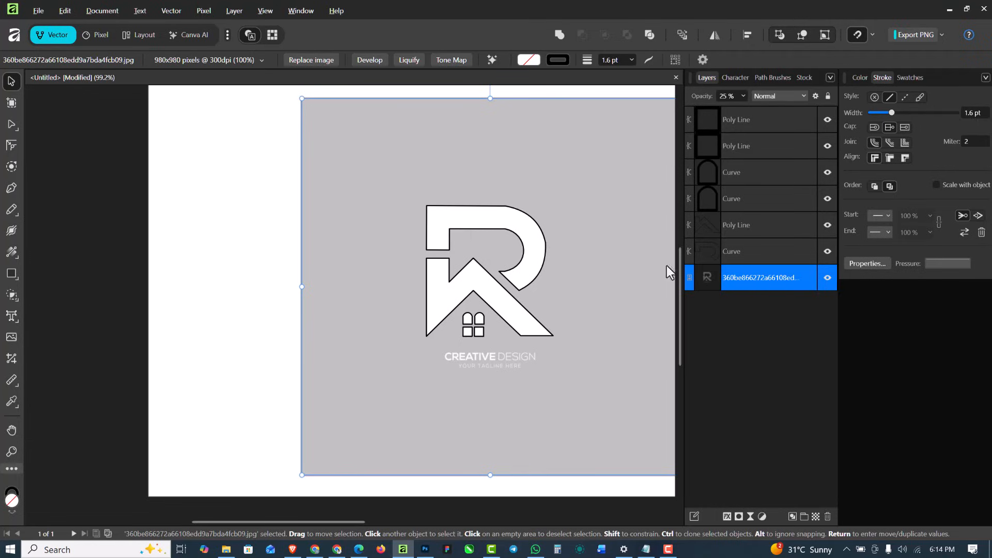
pyautogui.click(770, 252)
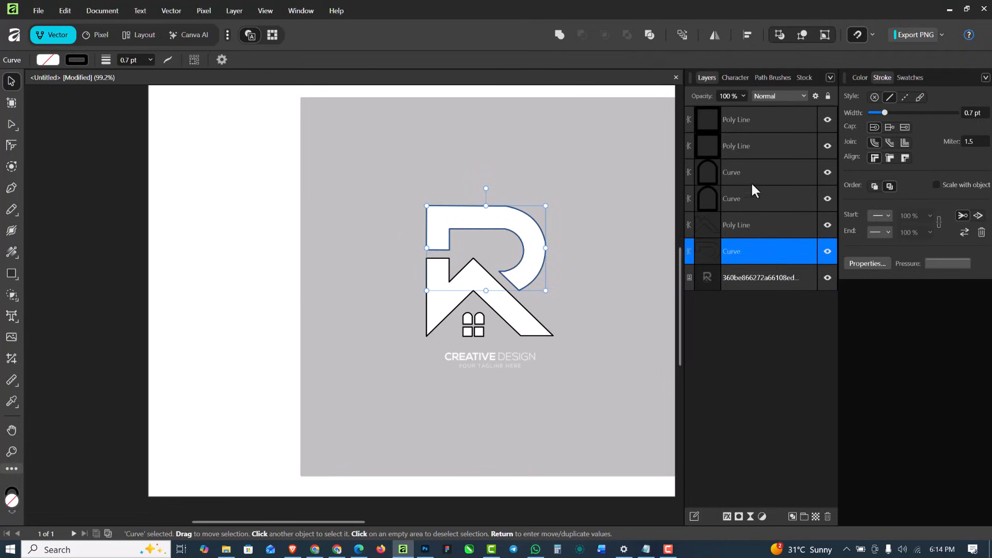
pyautogui.keyDown('shift'); pyautogui.click(754, 124); pyautogui.keyUp('shift')
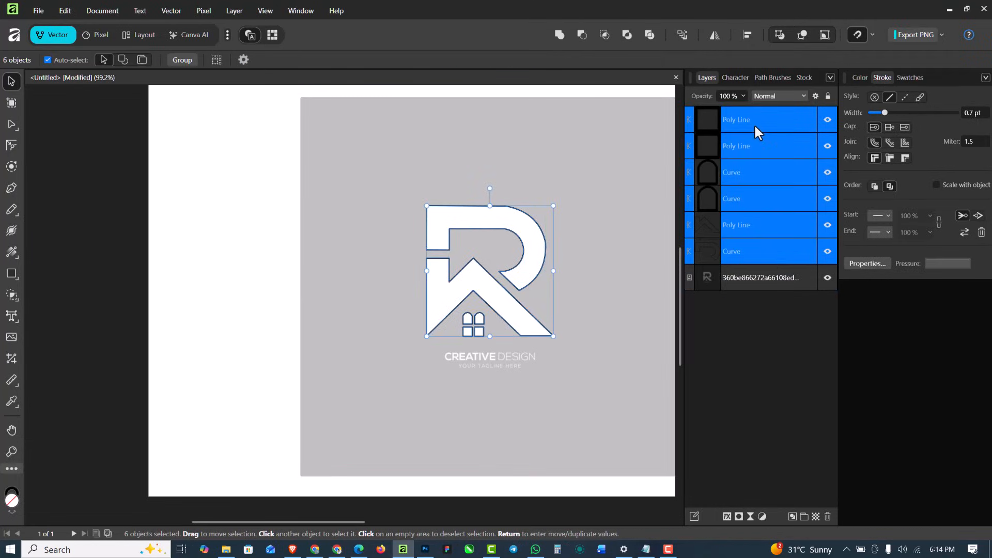
pyautogui.click(860, 78)
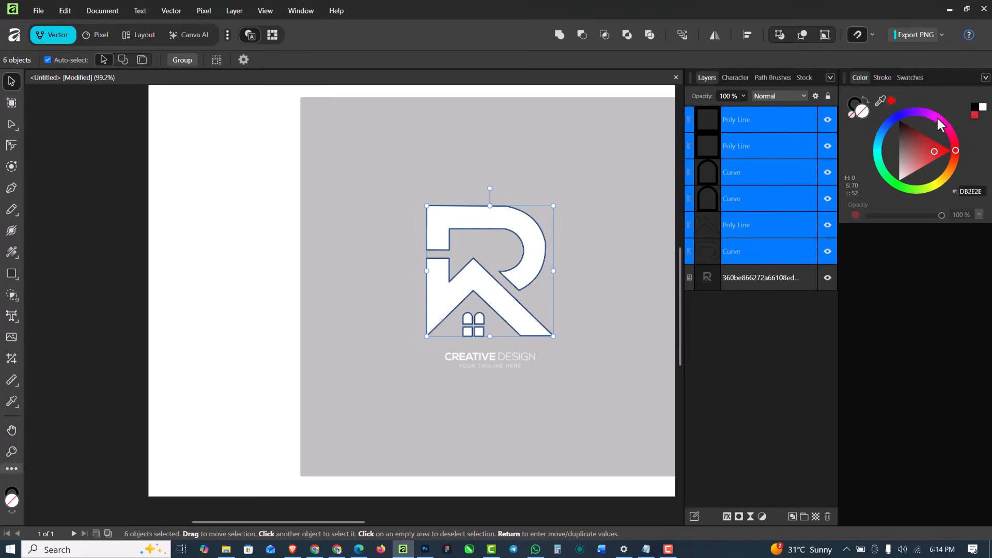
pyautogui.click(943, 149)
pyautogui.click(858, 106)
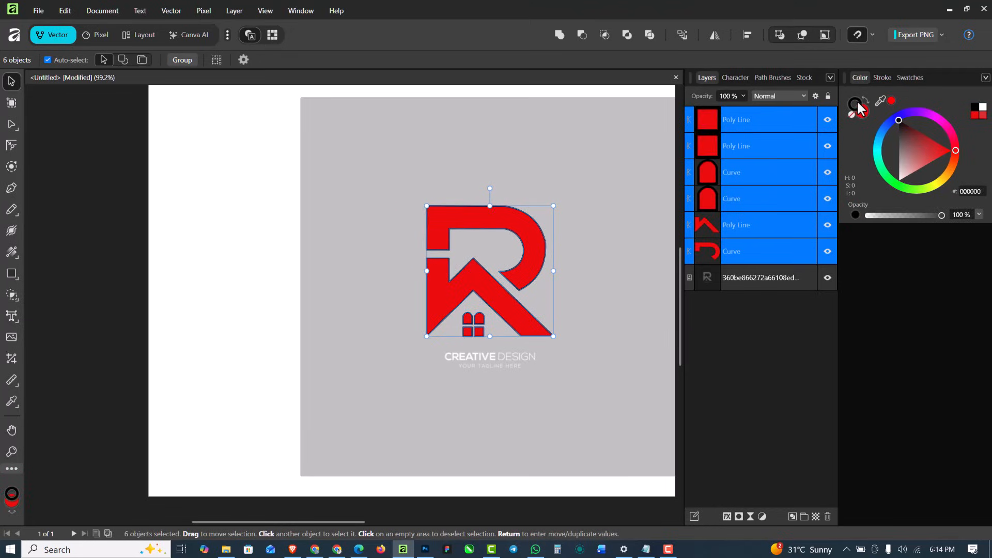
pyautogui.click(852, 115)
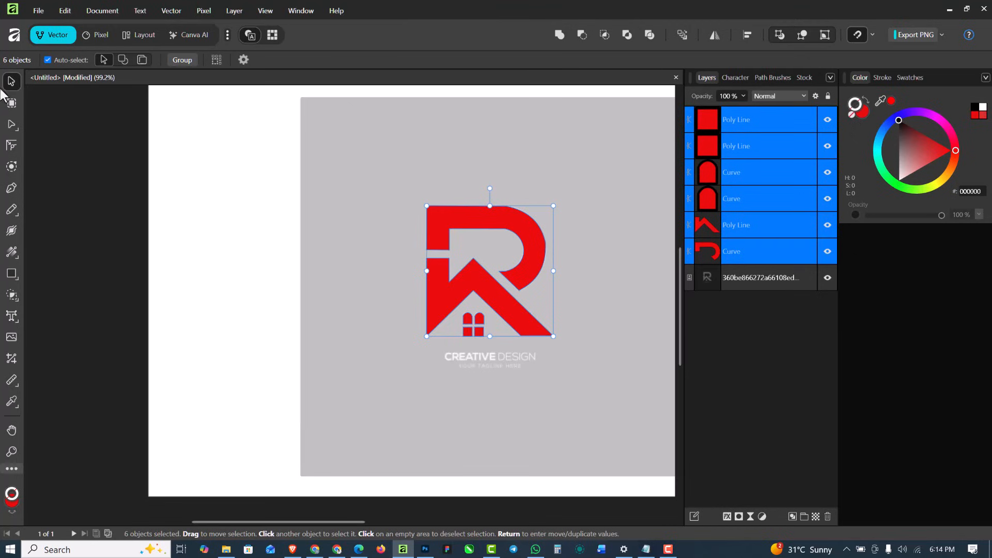
# Move the six red logo shapes together straight left off the reference logo, mostly onto the blank white page area
pyautogui.scroll(-1, 495, 283)
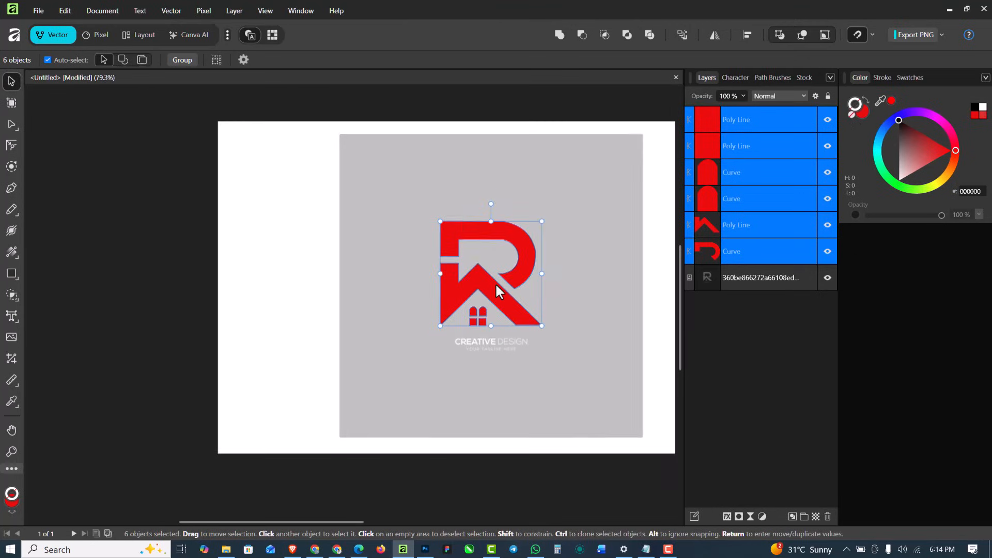
pyautogui.moveTo(495, 283); pyautogui.dragTo(304, 283)
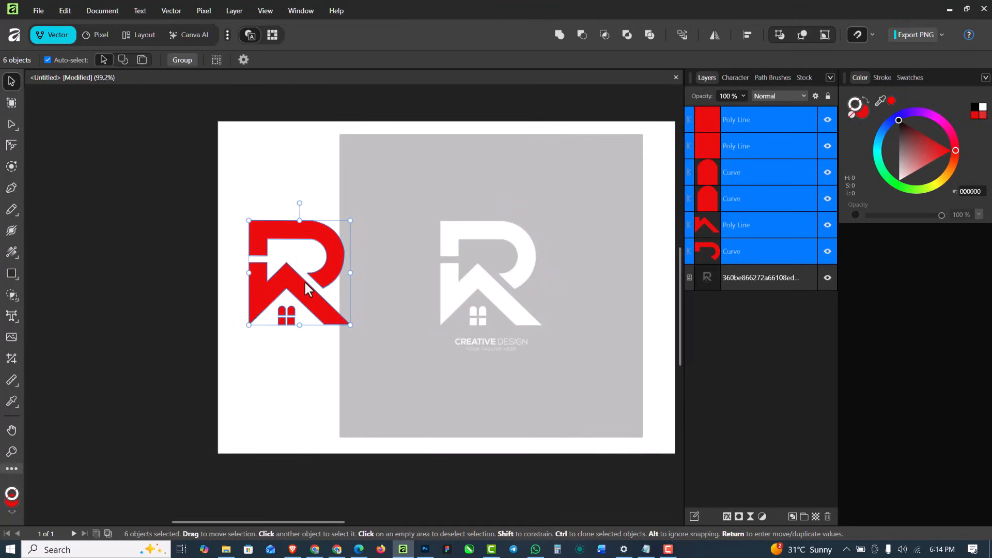
pyautogui.scroll(3, 304, 280)
pyautogui.scroll(-3, 305, 282)
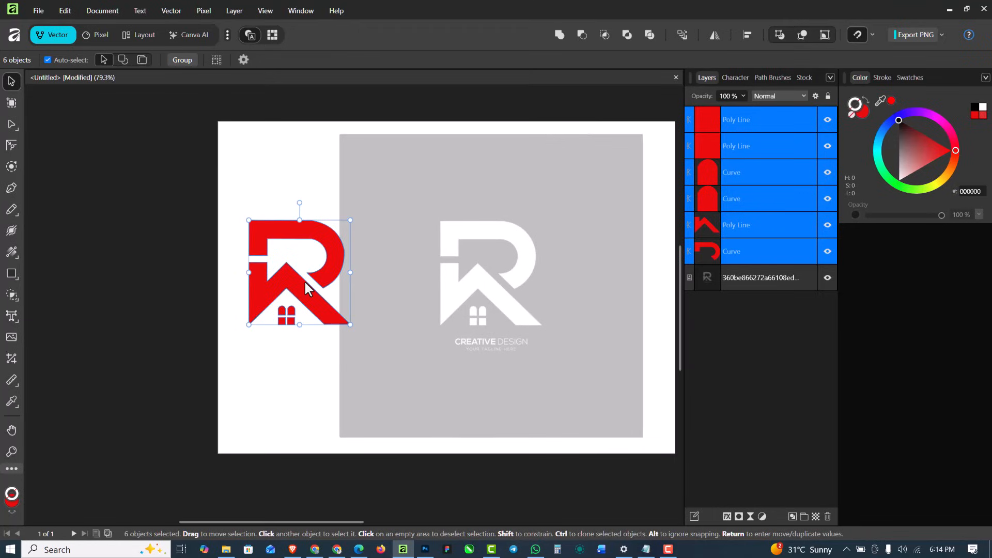